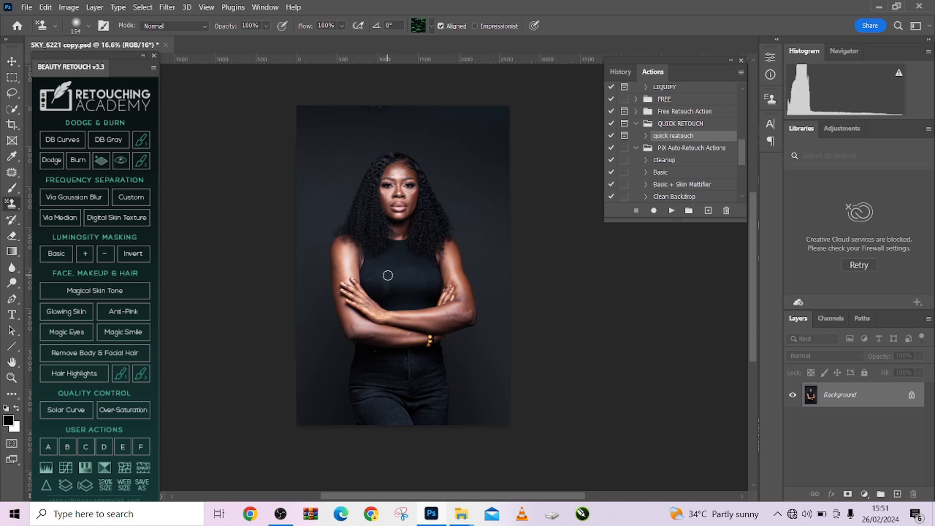
# - Crop the portrait to a 4:5 ratio wider than the photo, using Content-Aware to fill the empty side margins
pyautogui.click(12, 125)
pyautogui.click(396, 400)
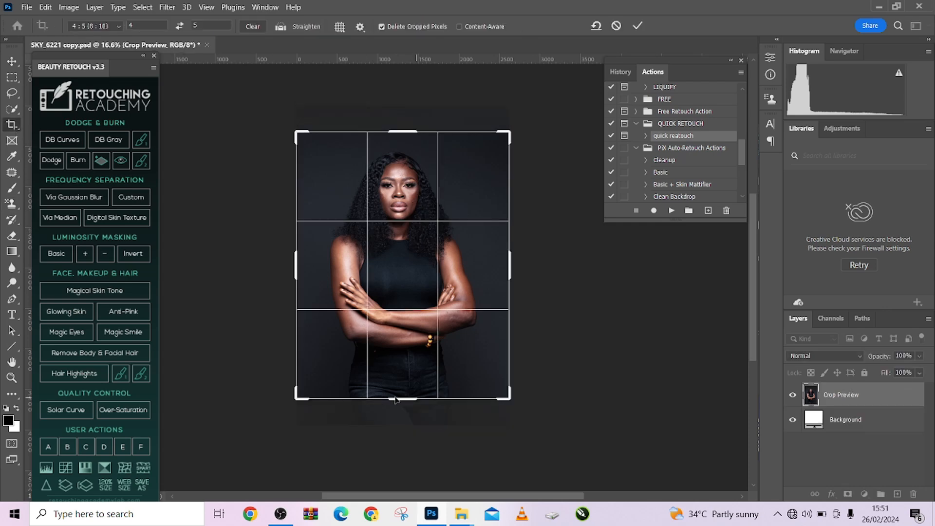
pyautogui.moveTo(396, 400); pyautogui.dragTo(404, 412)
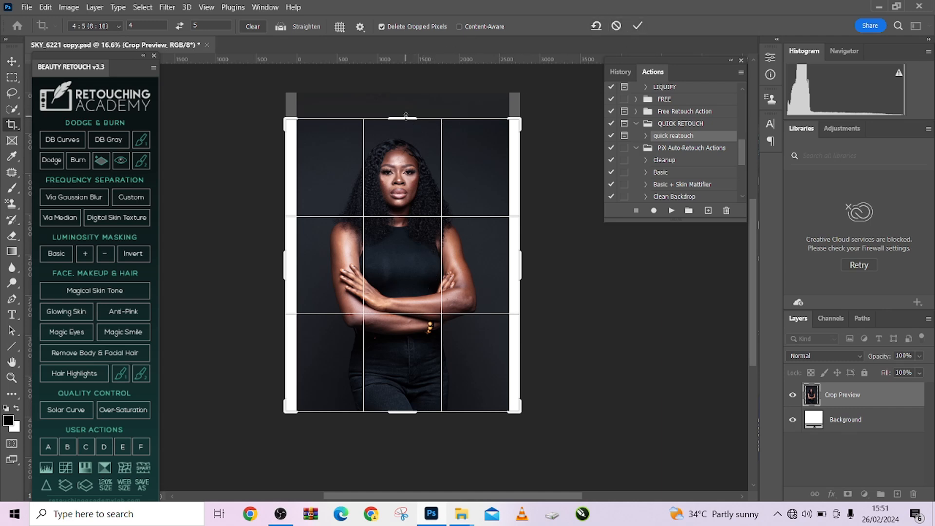
pyautogui.moveTo(406, 116); pyautogui.dragTo(406, 109)
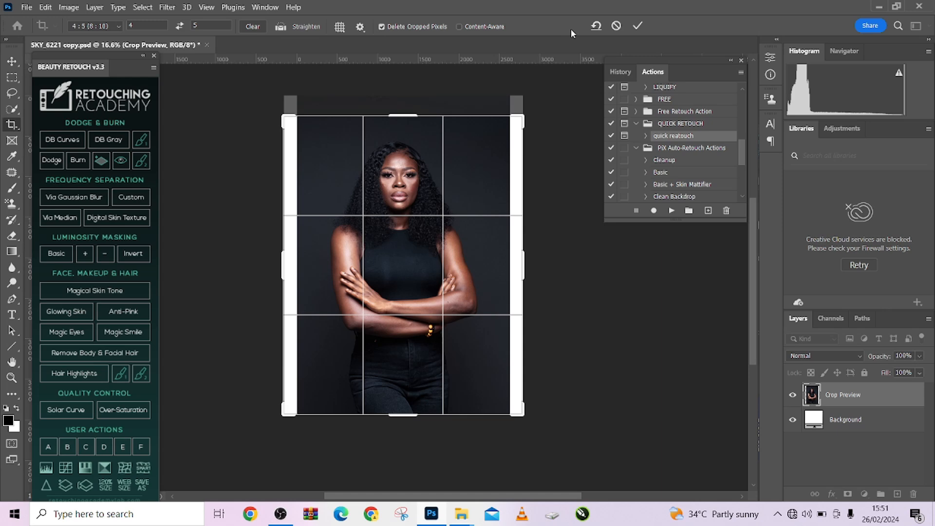
pyautogui.click(482, 28)
pyautogui.click(637, 27)
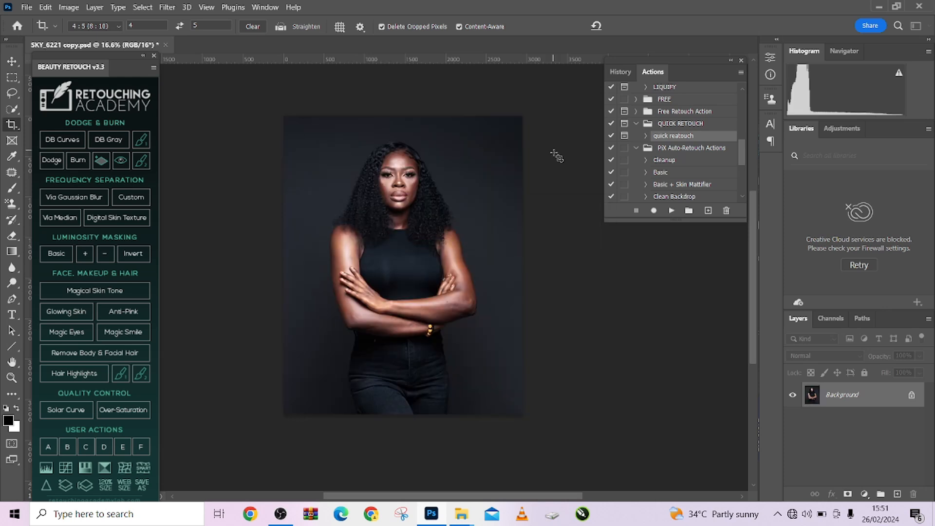
# - Duplicate the background layer for the blemish cleanup on the face
pyautogui.scroll(6, 424, 161)
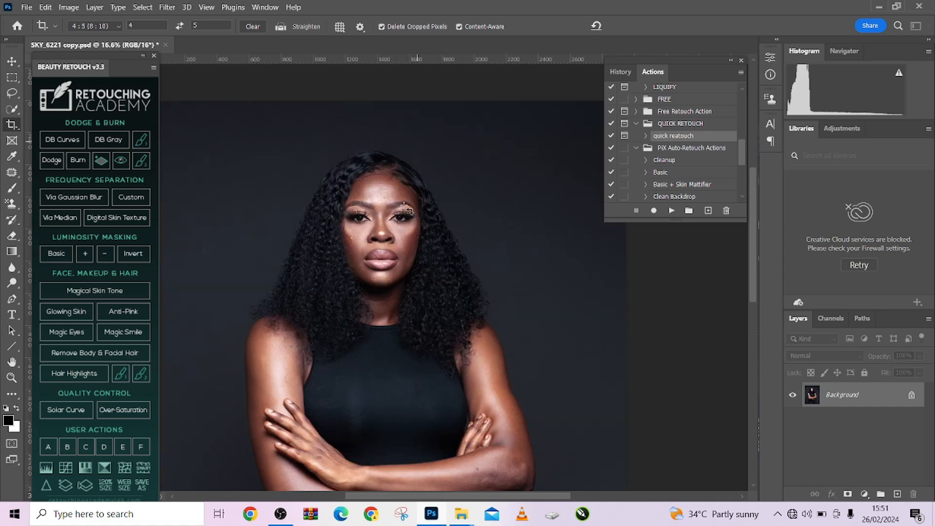
pyautogui.scroll(3, 355, 261)
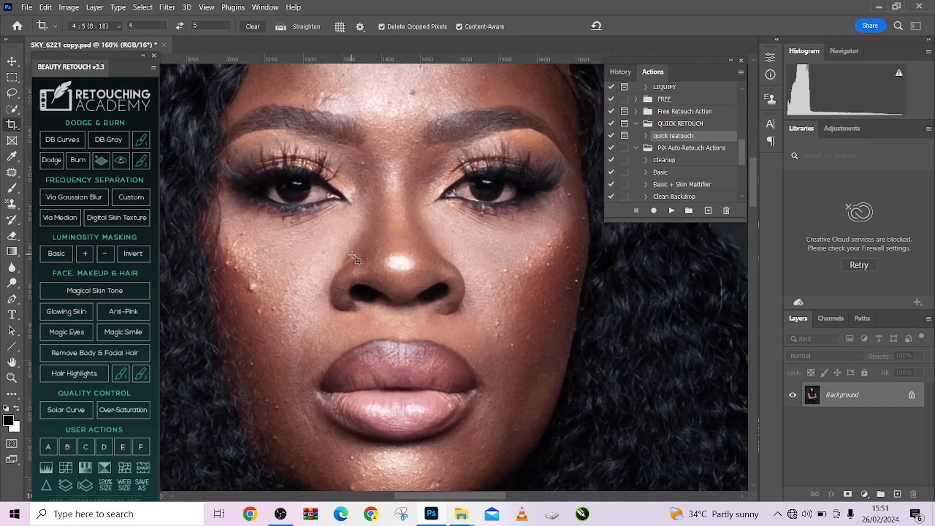
pyautogui.scroll(-1, 355, 262)
pyautogui.scroll(2, 431, 239)
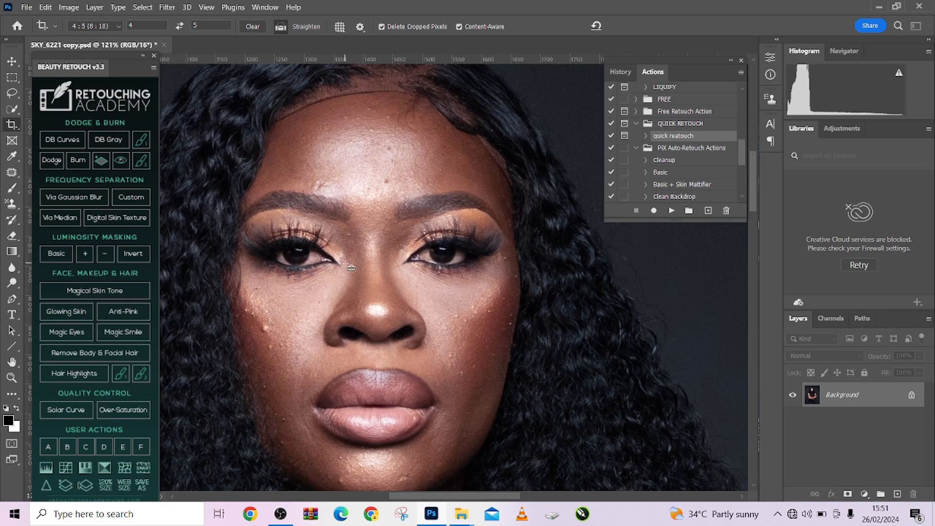
pyautogui.hotkey('ctrl', 'j')
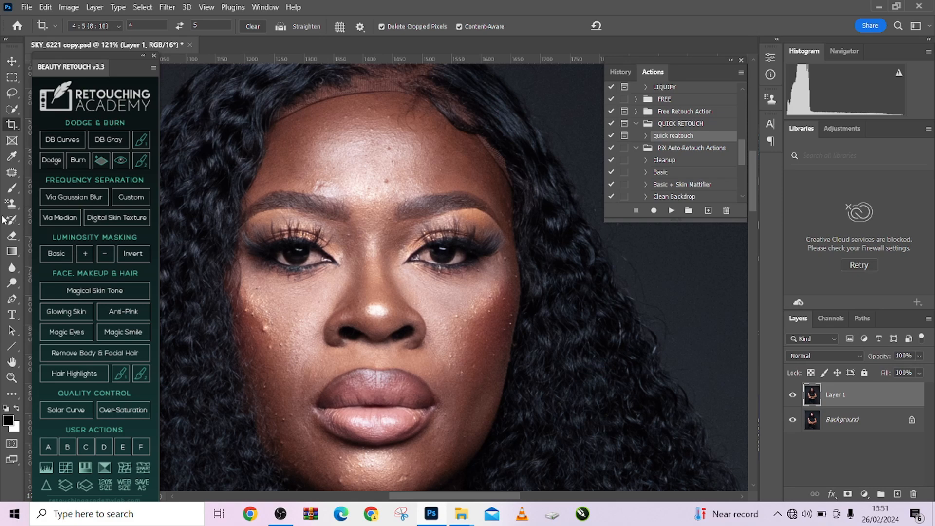
# - Heal a blemish on the cheek at the image's left with the Spot Healing Brush at size 20
pyautogui.rightClick(11, 173)
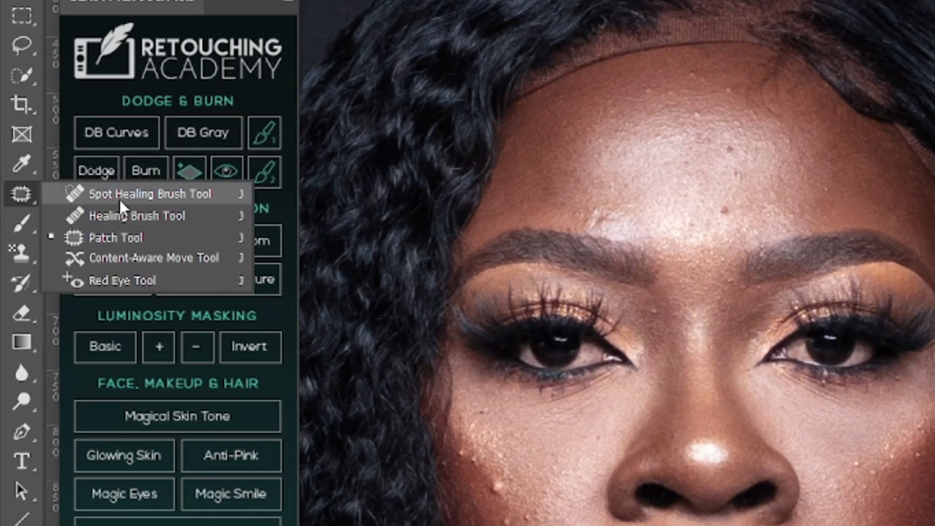
pyautogui.click(120, 197)
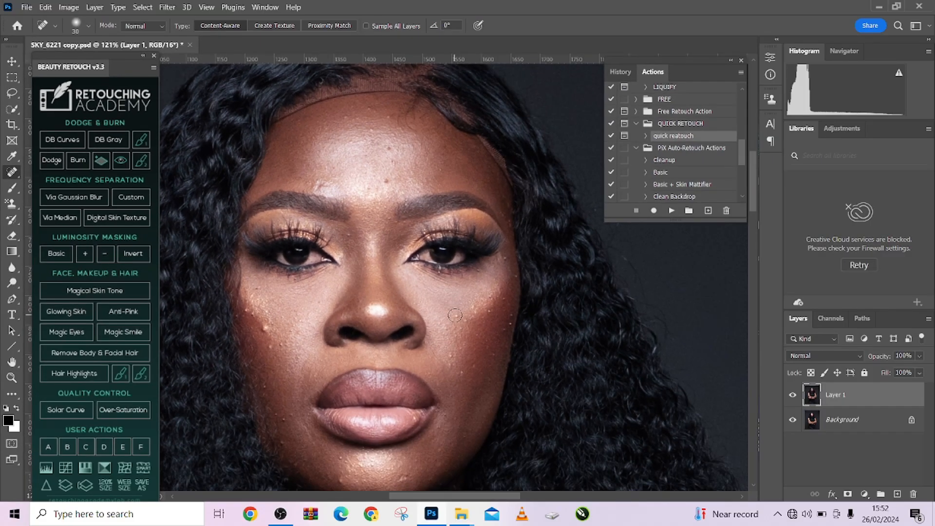
pyautogui.scroll(1, 460, 328)
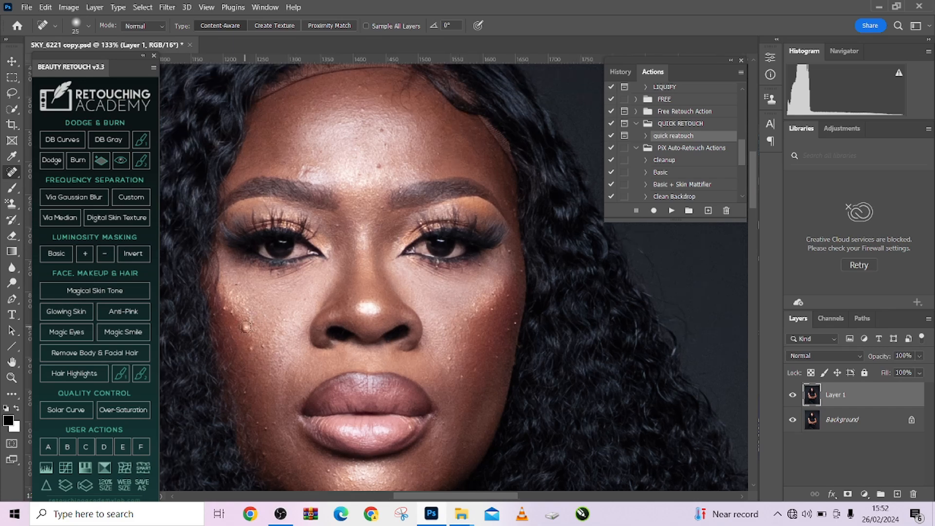
pyautogui.press('[')
pyautogui.click(251, 349)
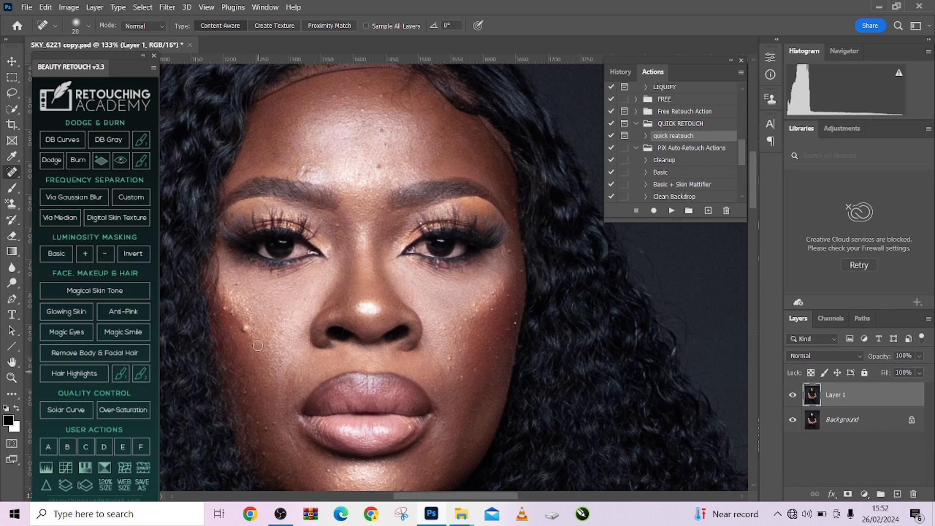
# - Spot-heal the bumps across the cheek at the image's right, from beside the mouth up to the cheekbone
pyautogui.click(461, 376)
pyautogui.click(448, 368)
pyautogui.click(470, 359)
pyautogui.click(492, 309)
pyautogui.click(492, 310)
pyautogui.click(508, 298)
pyautogui.moveTo(516, 315); pyautogui.dragTo(504, 341)
pyautogui.click(476, 305)
pyautogui.click(459, 336)
# - Spot-heal the remaining bumps on the cheek at the image's left and the spots on the forehead
pyautogui.scroll(-2, 342, 462)
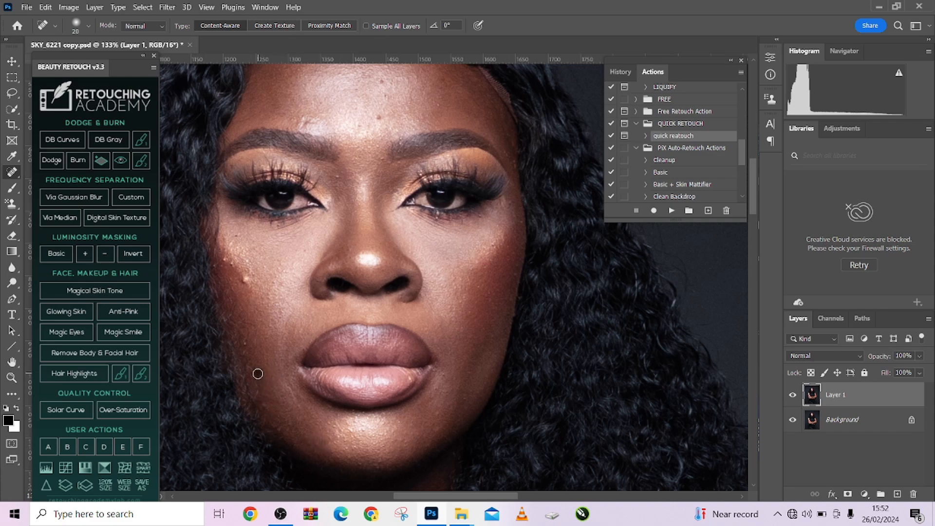
pyautogui.scroll(2, 249, 336)
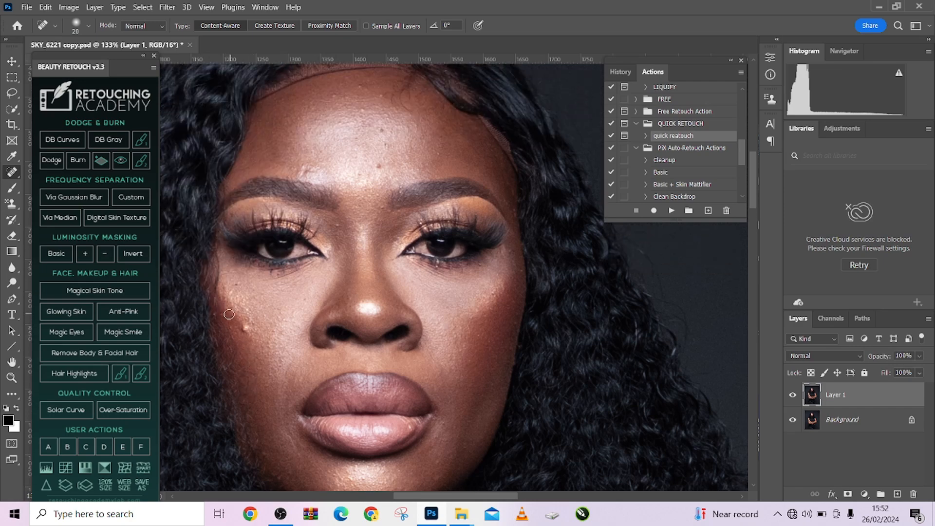
pyautogui.moveTo(231, 331); pyautogui.dragTo(231, 333)
pyautogui.moveTo(238, 284); pyautogui.dragTo(248, 326)
pyautogui.moveTo(304, 169); pyautogui.dragTo(300, 168)
pyautogui.moveTo(377, 166); pyautogui.dragTo(377, 167)
pyautogui.moveTo(380, 126)
pyautogui.mouseDown()
pyautogui.moveTo(360, 114)
pyautogui.moveTo(356, 89)
pyautogui.moveTo(381, 96)
pyautogui.moveTo(342, 96)
pyautogui.mouseUp()
# - Spot-heal the small marks around the chin and lower face
pyautogui.scroll(-3, 398, 286)
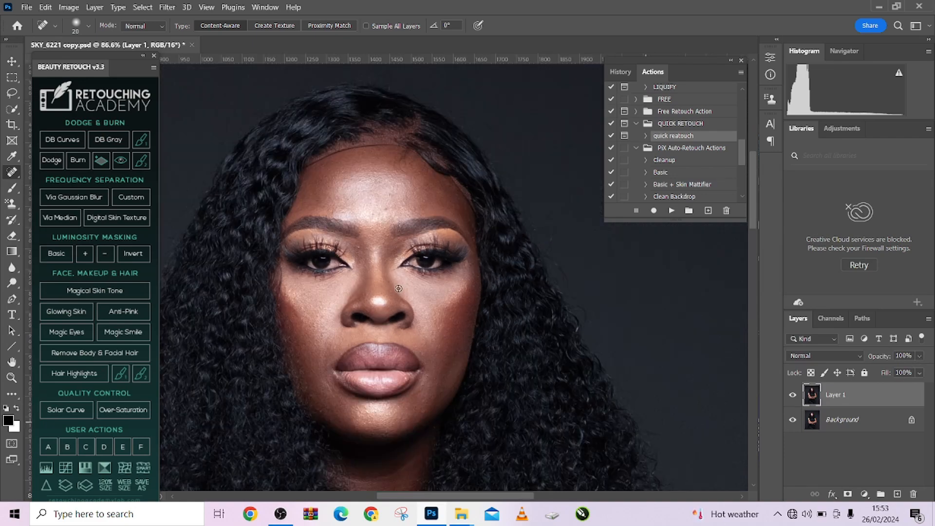
pyautogui.scroll(5, 418, 384)
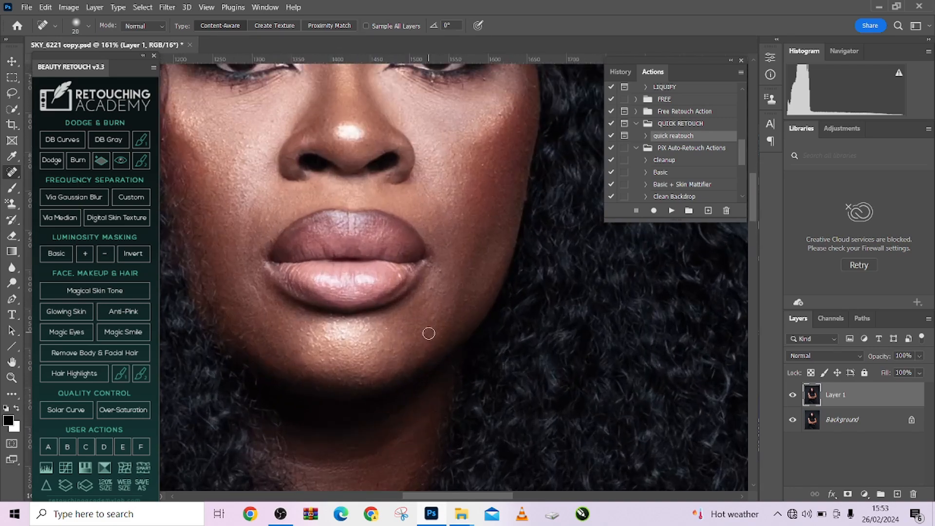
pyautogui.moveTo(427, 325)
pyautogui.mouseDown()
pyautogui.moveTo(382, 351)
pyautogui.moveTo(341, 146)
pyautogui.mouseUp()
# - Retouch the uneven skin on the upper forearm near the elbow with the Patch tool and clear the selection
pyautogui.scroll(-5, 388, 322)
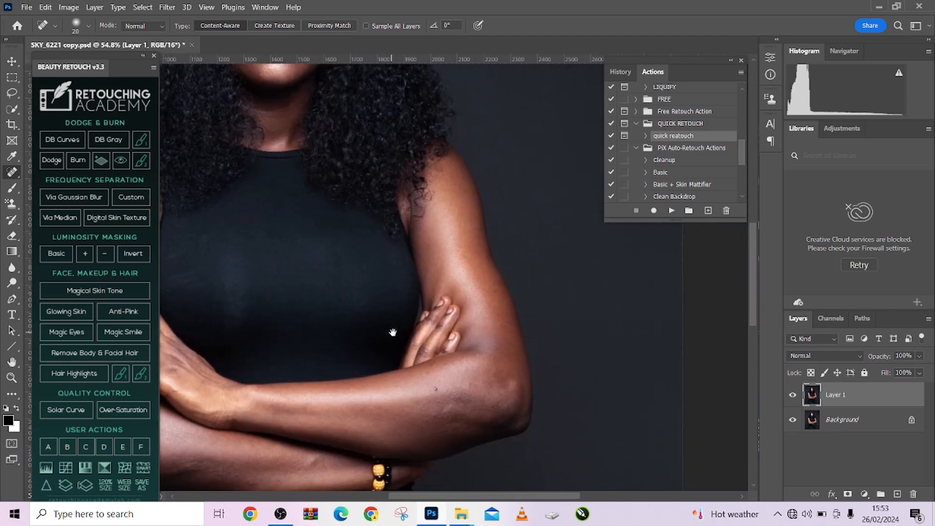
pyautogui.moveTo(393, 332); pyautogui.dragTo(477, 313)
pyautogui.moveTo(538, 355); pyautogui.dragTo(407, 365)
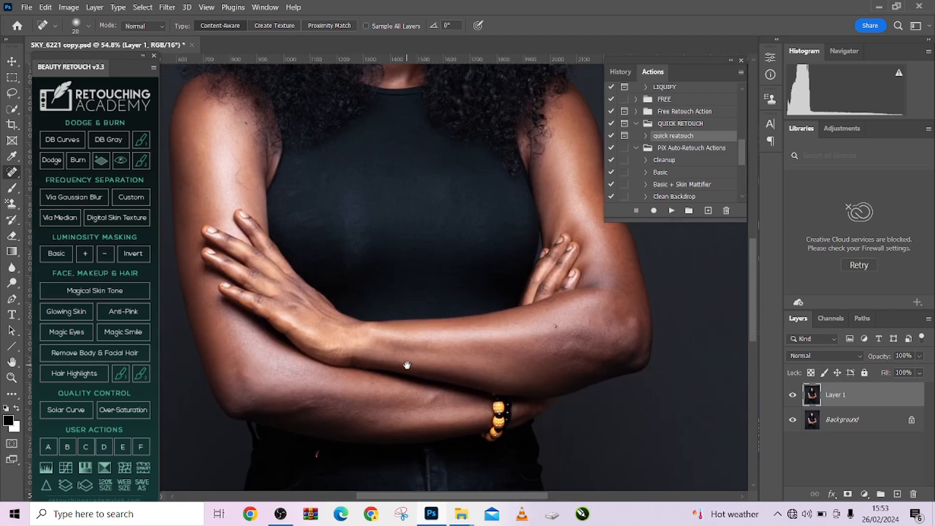
pyautogui.rightClick(18, 176)
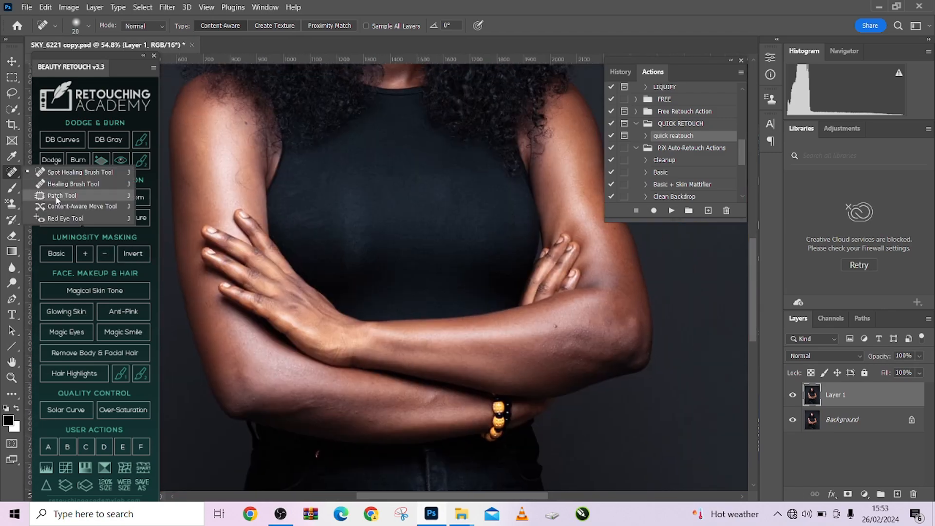
pyautogui.click(53, 197)
pyautogui.scroll(1, 467, 273)
pyautogui.moveTo(586, 364)
pyautogui.mouseDown()
pyautogui.moveTo(591, 349)
pyautogui.moveTo(606, 369)
pyautogui.moveTo(524, 366)
pyautogui.mouseUp()
pyautogui.hotkey('ctrl', 'd')
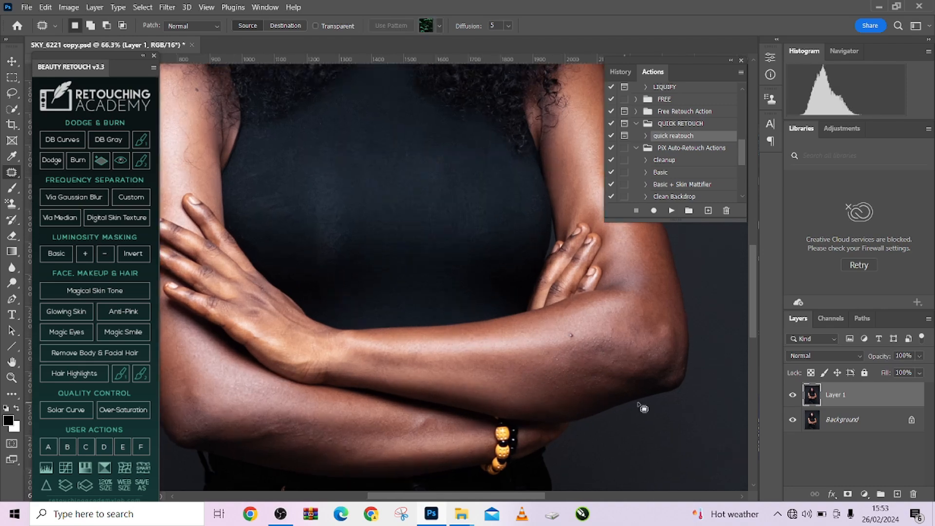
# - Flatten the image so the healed layer merges into the background
pyautogui.moveTo(459, 365); pyautogui.dragTo(598, 367)
pyautogui.moveTo(521, 188); pyautogui.dragTo(455, 366)
pyautogui.moveTo(546, 322); pyautogui.dragTo(469, 420)
pyautogui.rightClick(840, 421)
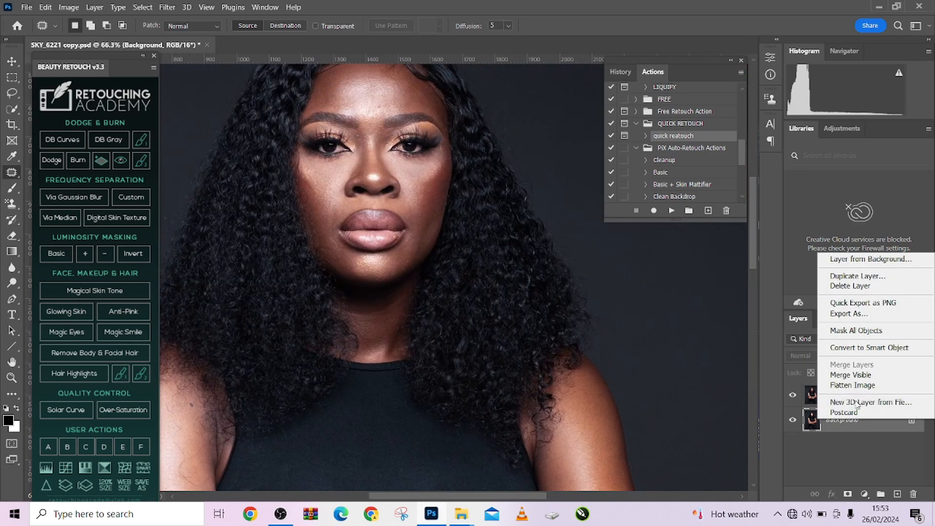
pyautogui.click(857, 384)
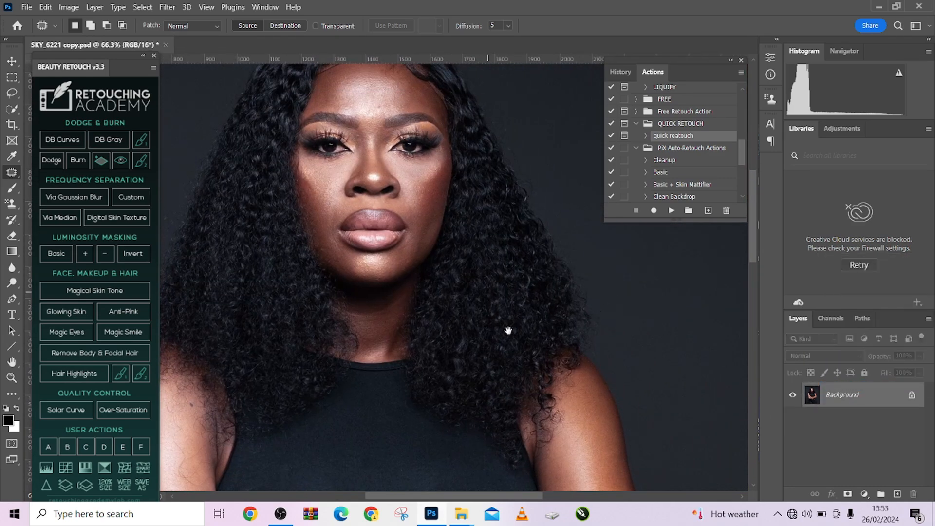
pyautogui.moveTo(496, 298); pyautogui.dragTo(516, 338)
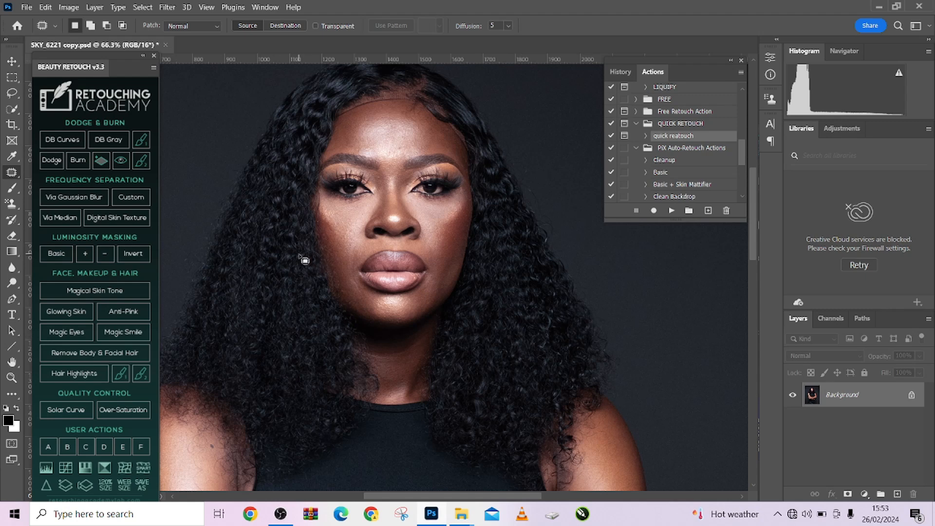
# - Run the Gaussian Blur frequency separation with a blur radius of 4.4 pixels
pyautogui.click(93, 198)
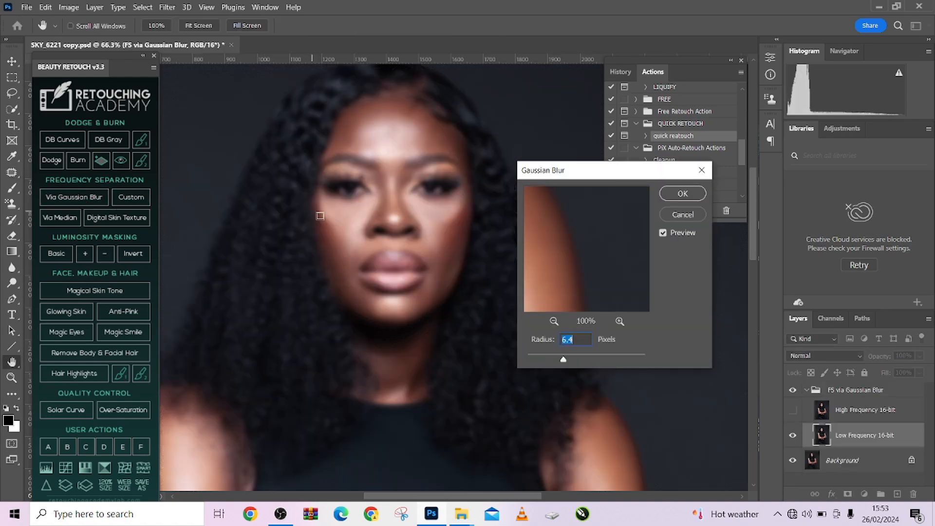
pyautogui.keyDown('ctrl'); pyautogui.click(399, 204); pyautogui.keyUp('ctrl')
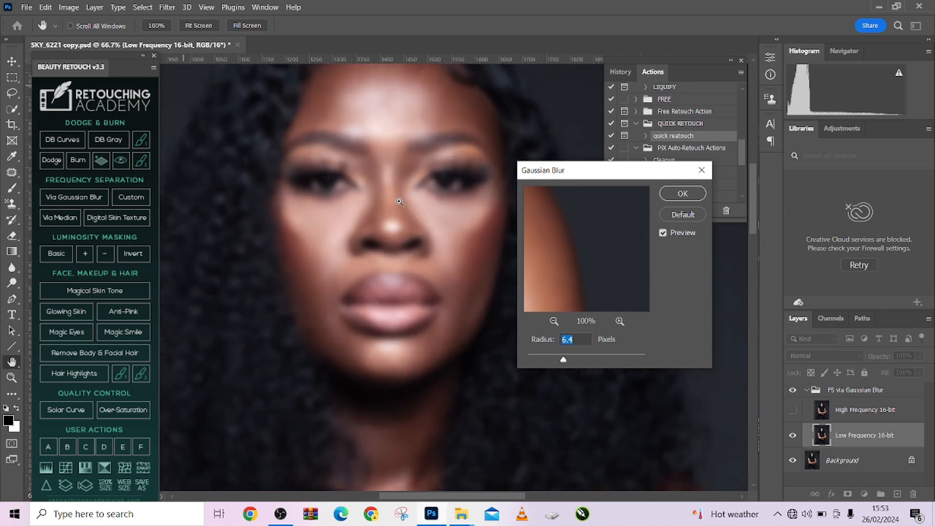
pyautogui.keyDown('ctrl'); pyautogui.click(398, 204); pyautogui.keyUp('ctrl')
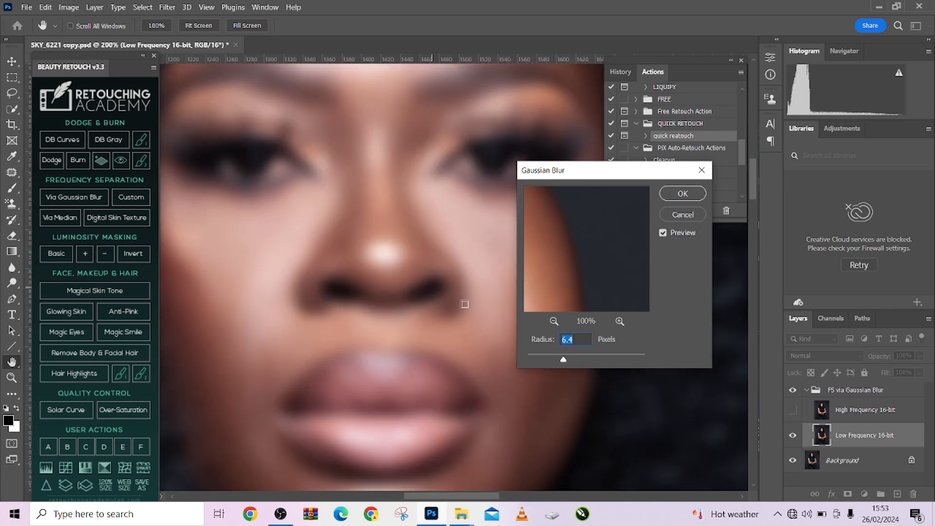
pyautogui.moveTo(553, 348)
pyautogui.mouseDown()
pyautogui.moveTo(502, 344)
pyautogui.moveTo(532, 362)
pyautogui.moveTo(553, 361)
pyautogui.mouseUp()
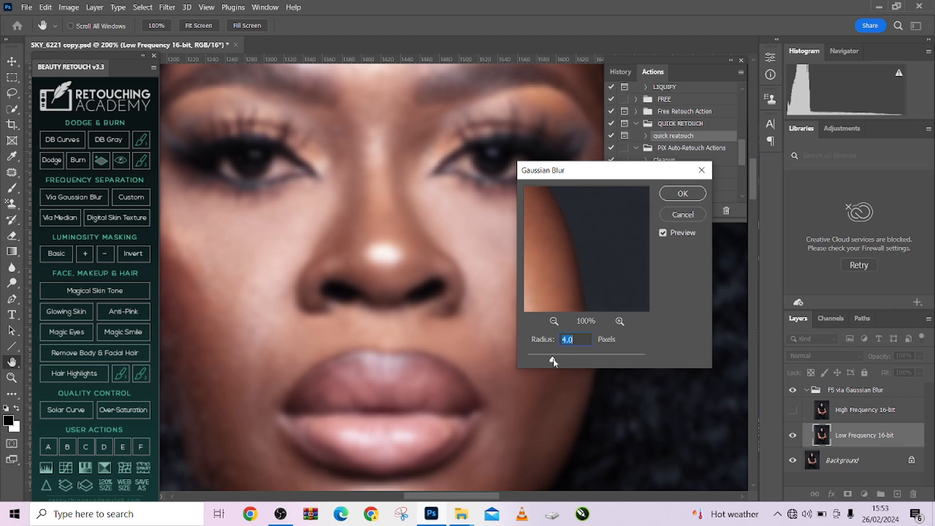
pyautogui.moveTo(433, 364); pyautogui.dragTo(369, 326)
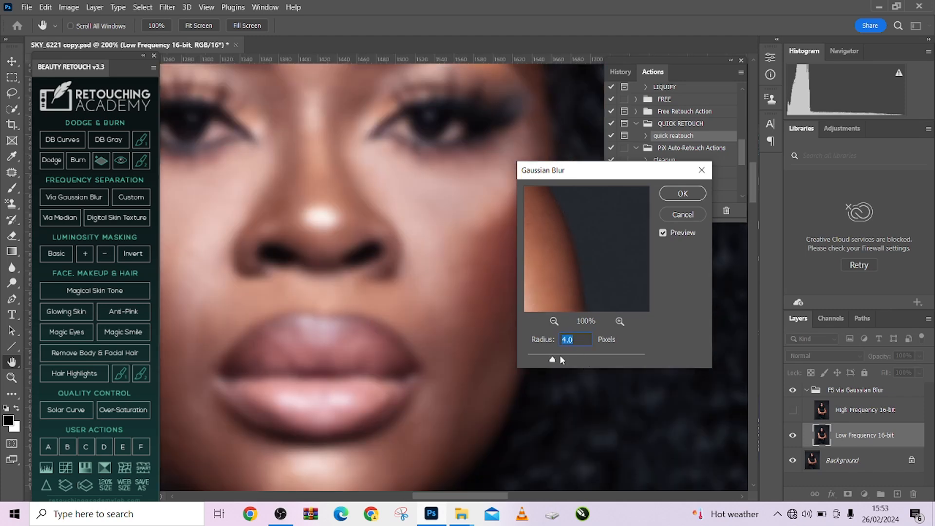
pyautogui.moveTo(378, 334); pyautogui.dragTo(454, 388)
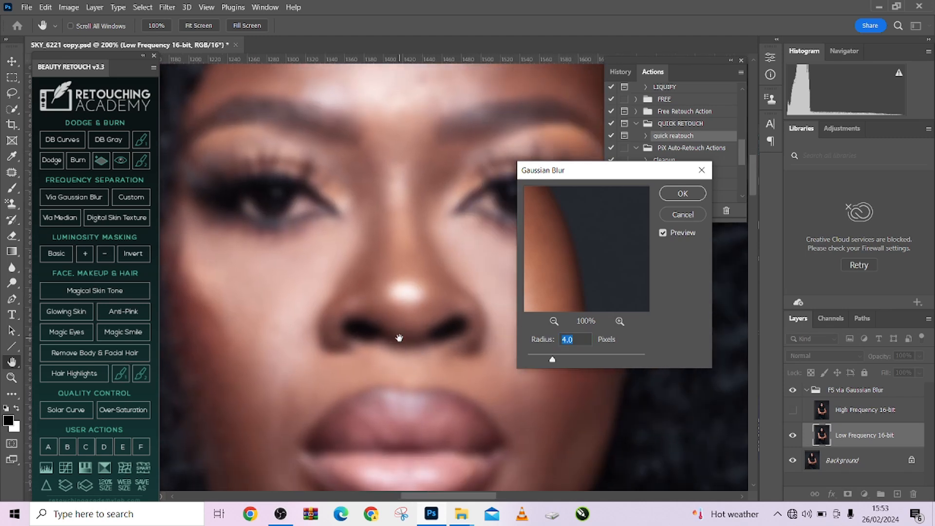
pyautogui.click(203, 299)
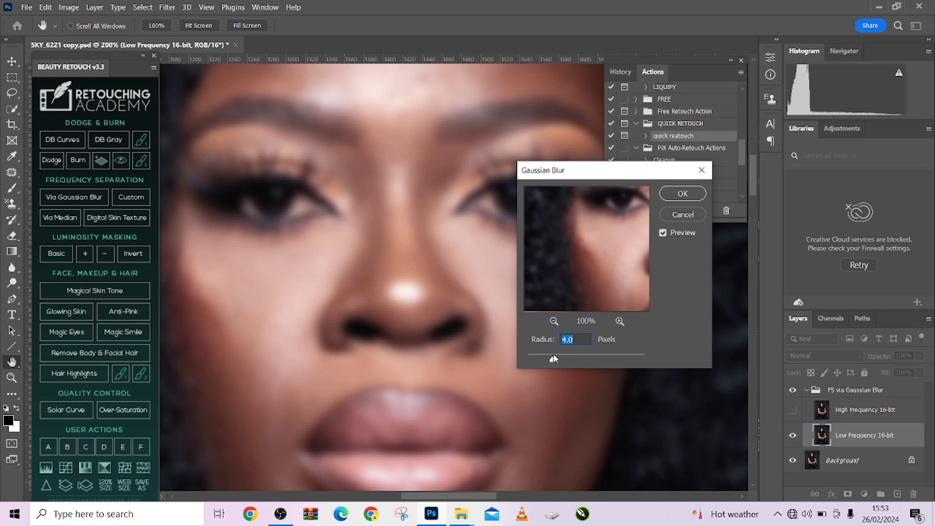
pyautogui.moveTo(554, 361); pyautogui.dragTo(556, 361)
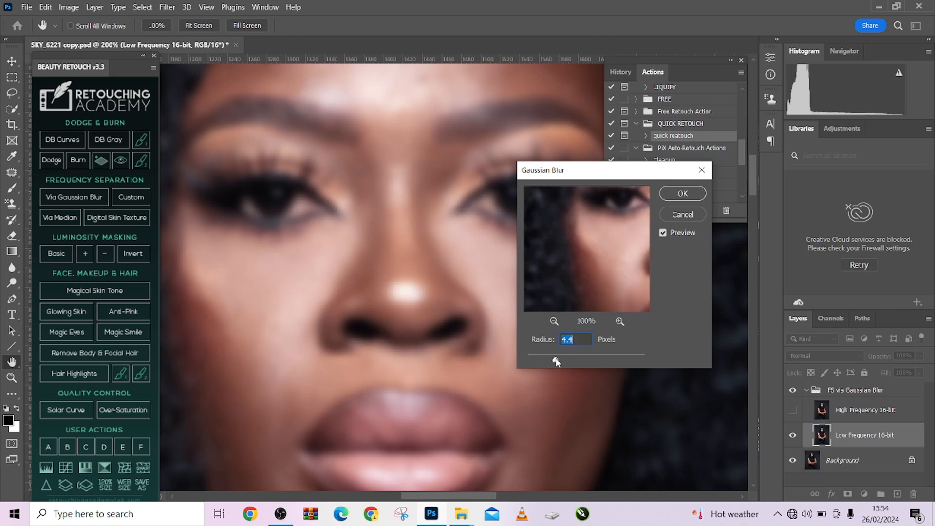
pyautogui.click(682, 194)
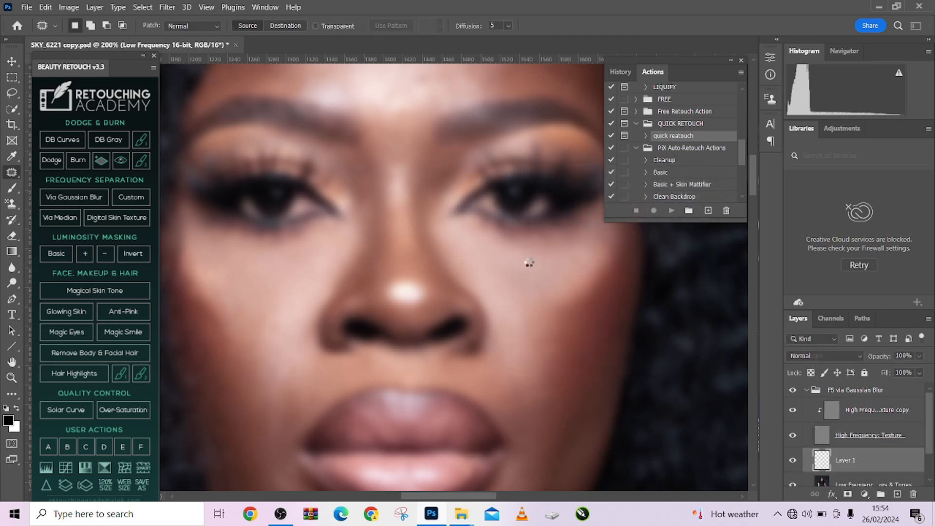
# - Select the Low Frequency: Colors & Tones layer and activate the Mixer Brush tool
pyautogui.scroll(-1, 852, 456)
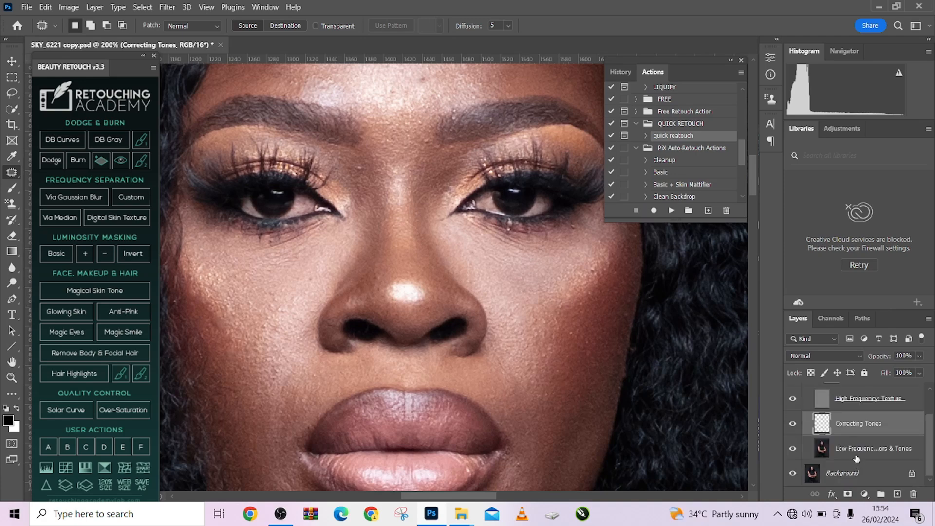
pyautogui.click(857, 457)
pyautogui.click(13, 396)
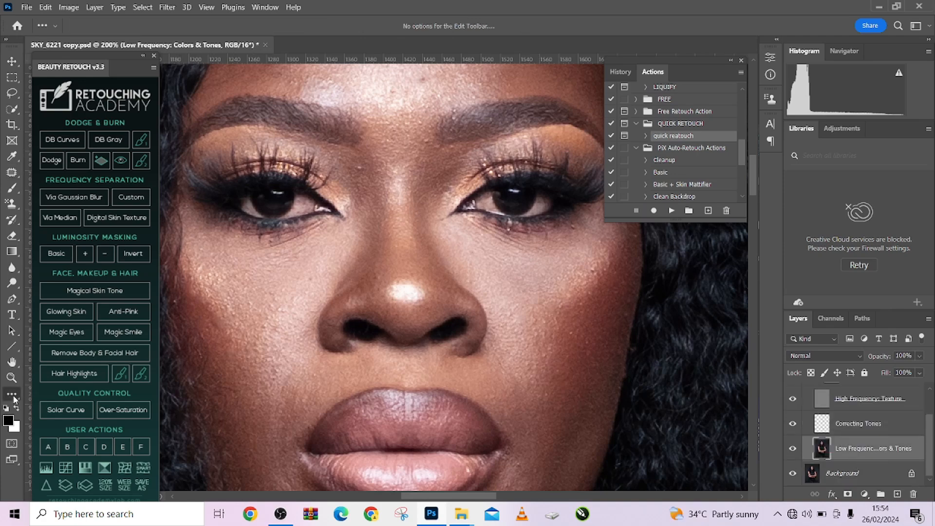
pyautogui.rightClick(13, 188)
pyautogui.click(54, 223)
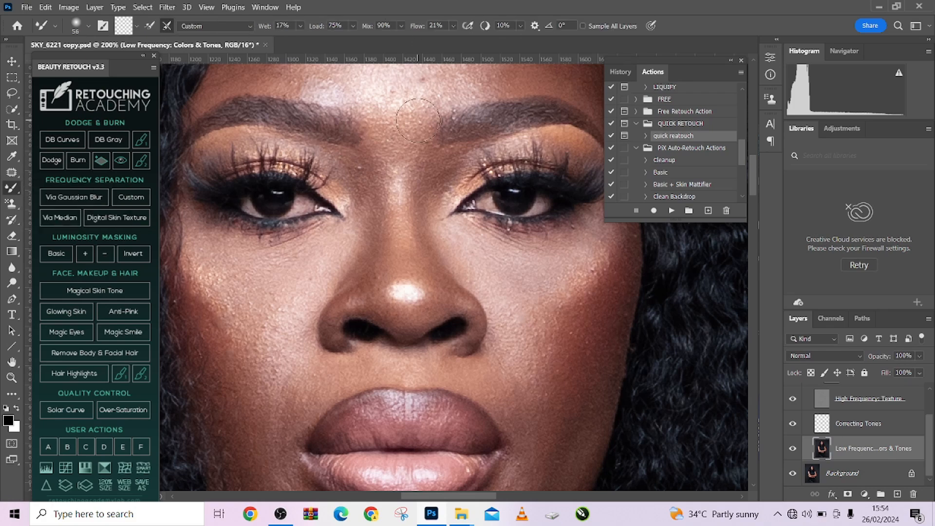
# - Hide the High Frequency: Texture layer so only the blurred colors and tones of the face show
pyautogui.scroll(-3, 468, 250)
pyautogui.moveTo(489, 285); pyautogui.dragTo(465, 262)
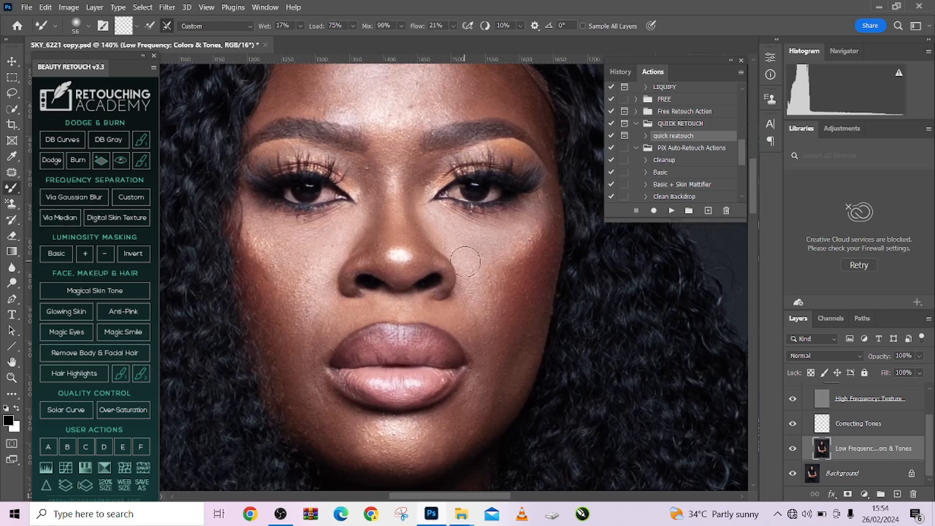
pyautogui.scroll(1, 516, 257)
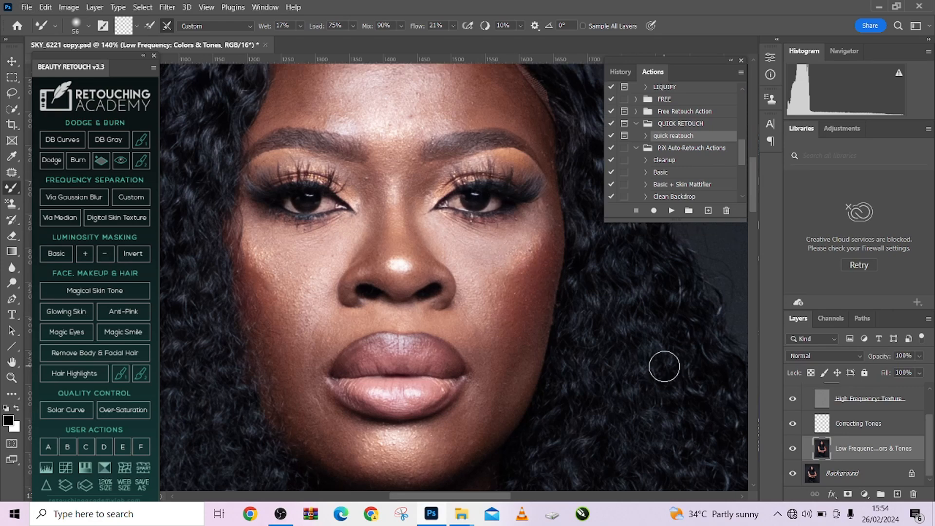
pyautogui.click(793, 404)
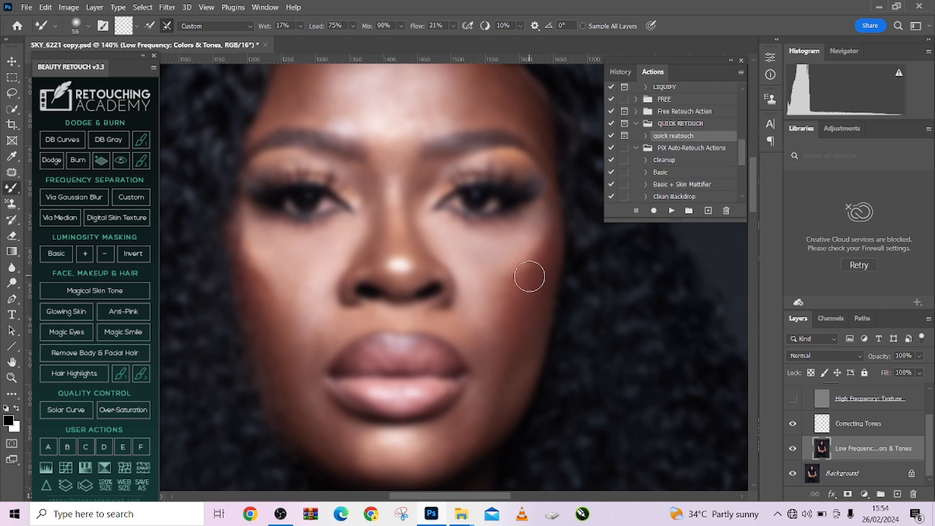
# - Blend the tones on the subject's left cheek and jaw with the Mixer Brush at 45 to 35 px, and show the texture layer again
pyautogui.press('[')
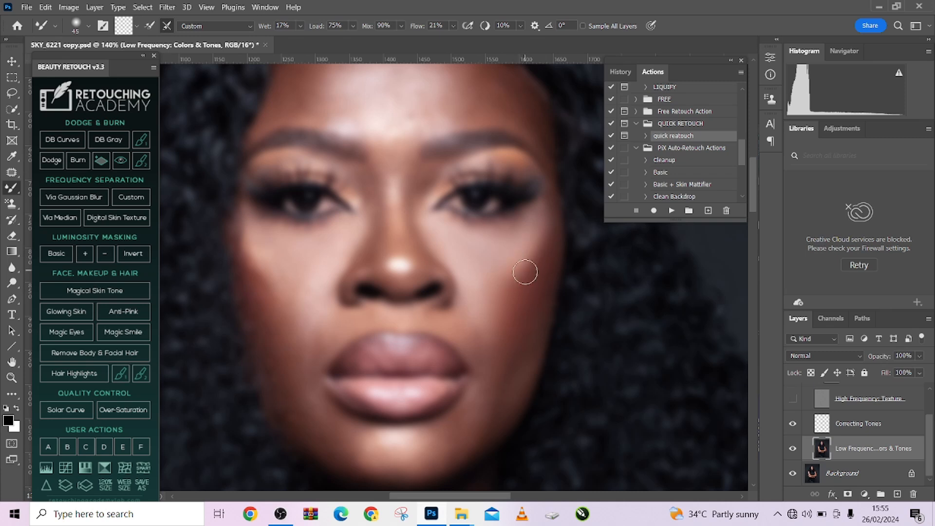
pyautogui.press('[')
pyautogui.scroll(-3, 512, 321)
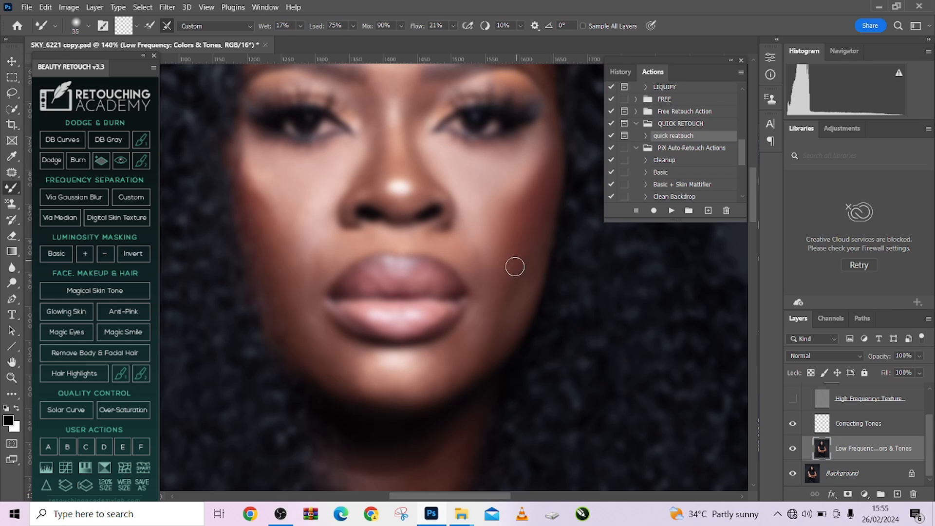
pyautogui.press('[')
pyautogui.click(792, 400)
pyautogui.scroll(2, 496, 299)
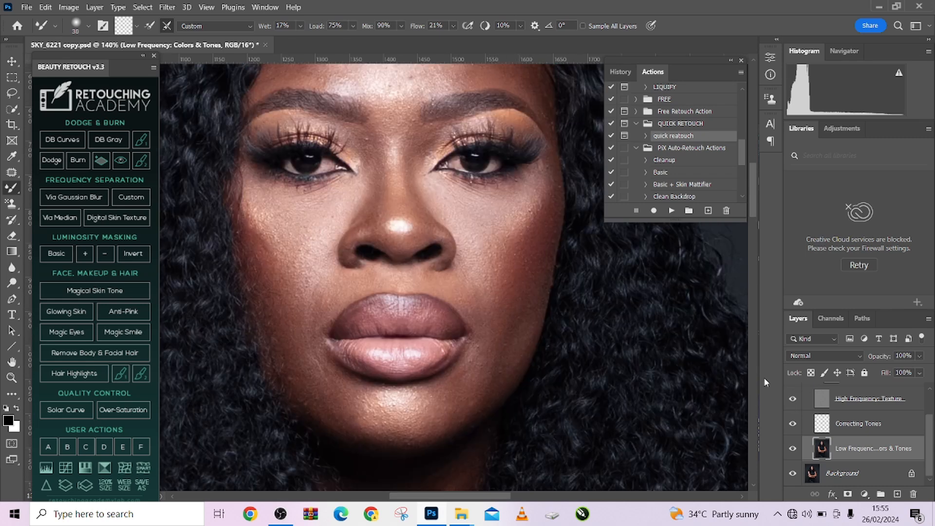
# - With the texture layer hidden, blend the tones around the mouth and chin with a 40 px Mixer Brush, undoing the last stroke
pyautogui.scroll(1, 795, 416)
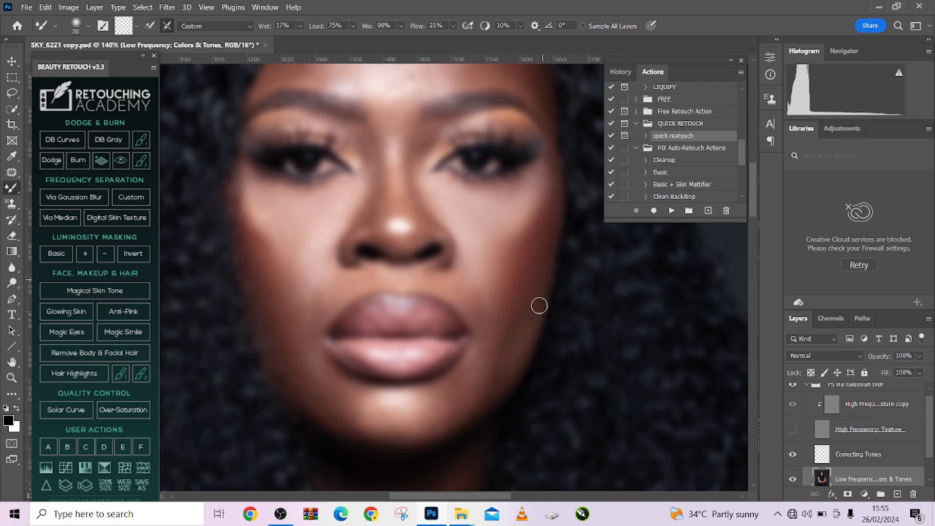
pyautogui.press(']')
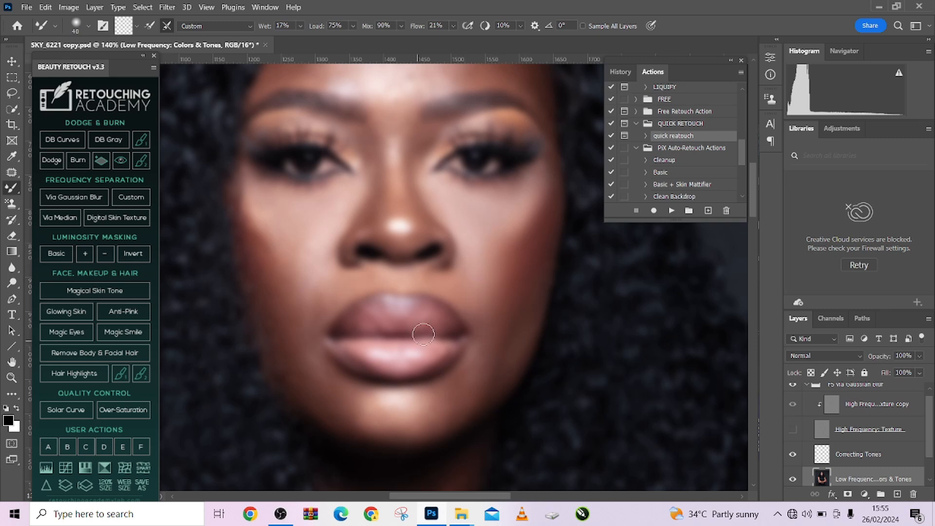
pyautogui.scroll(-3, 423, 336)
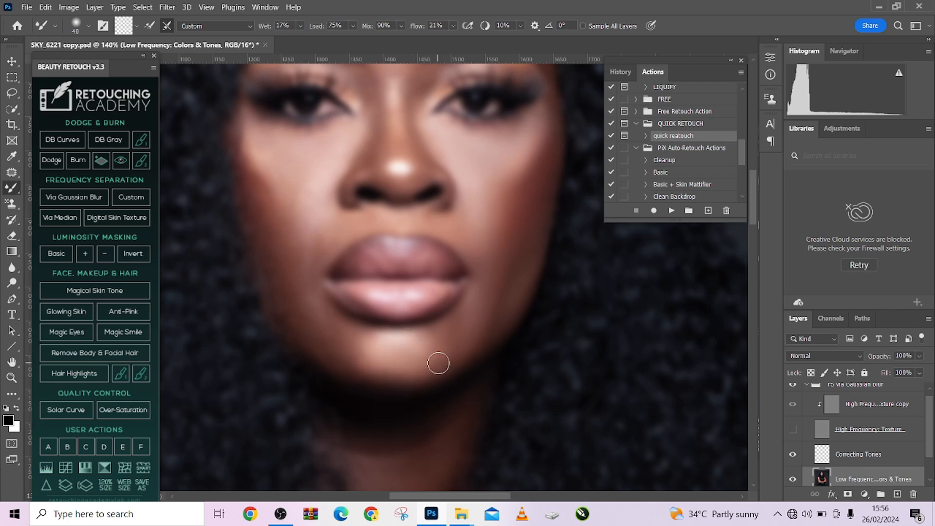
pyautogui.hotkey('ctrl', 'z')
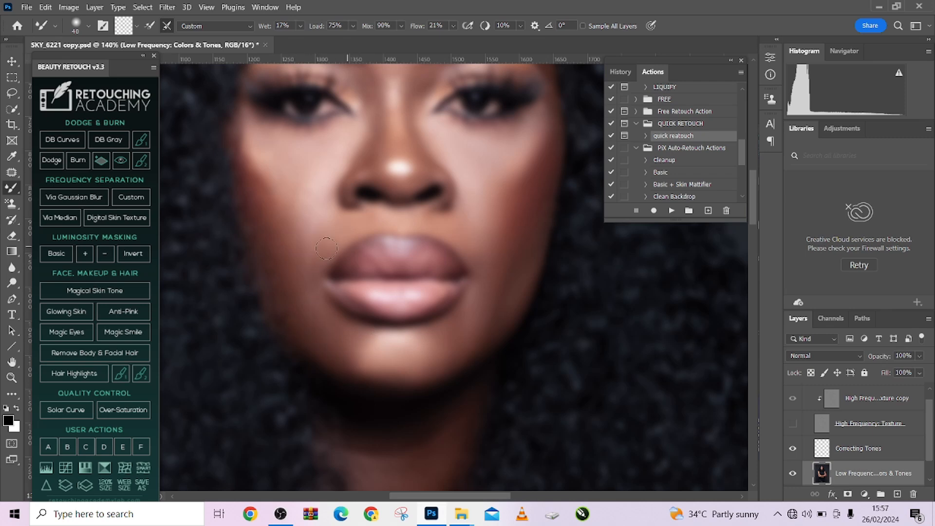
pyautogui.scroll(3, 289, 285)
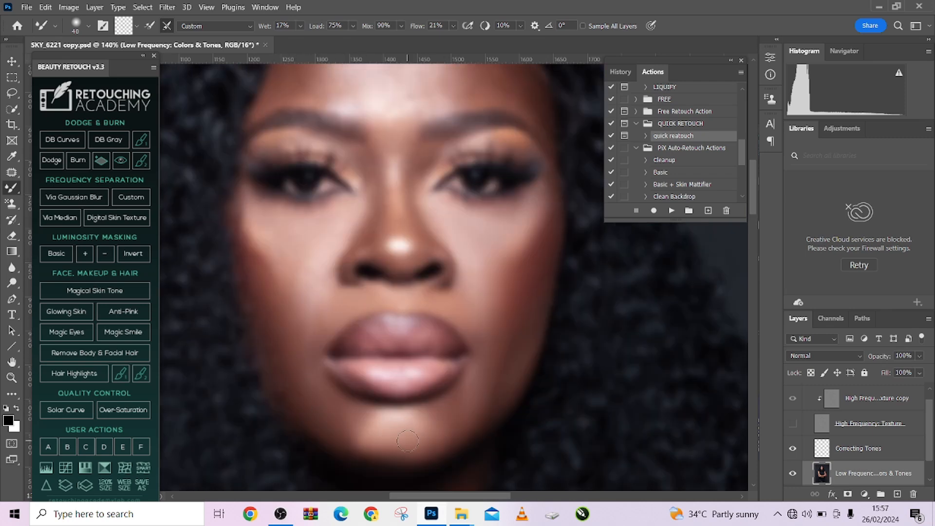
# - Smooth the tones across the subject's right cheek with a 60 px Mixer Brush and compare the face with the separation group hidden
pyautogui.press(']')
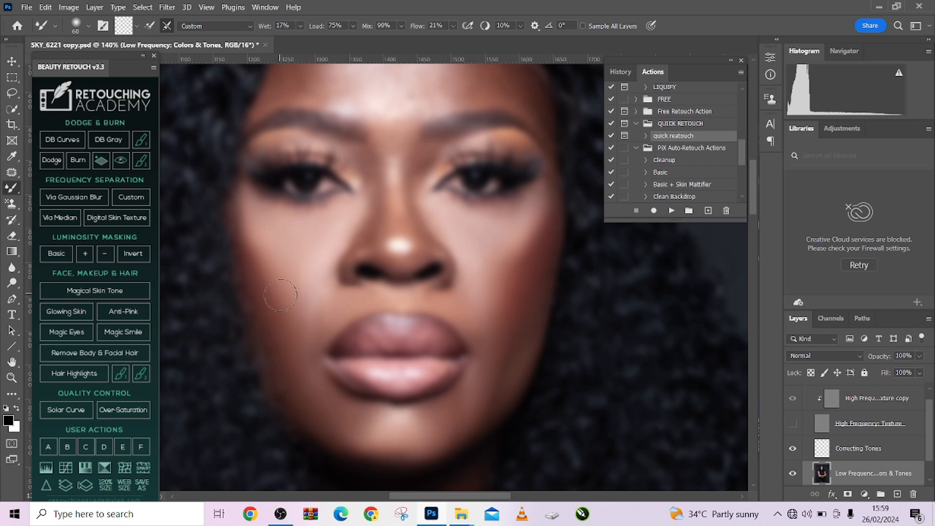
pyautogui.press('[')
pyautogui.press('[')
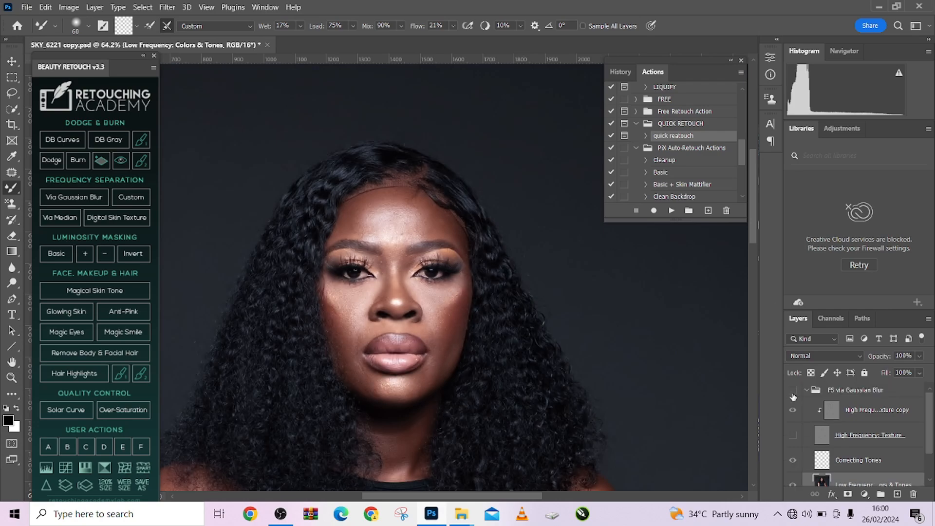
# - Even out the forehead tones with the Mixer Brush at 60 to 78 px and the bridge of the nose at 35 px
pyautogui.scroll(5, 443, 404)
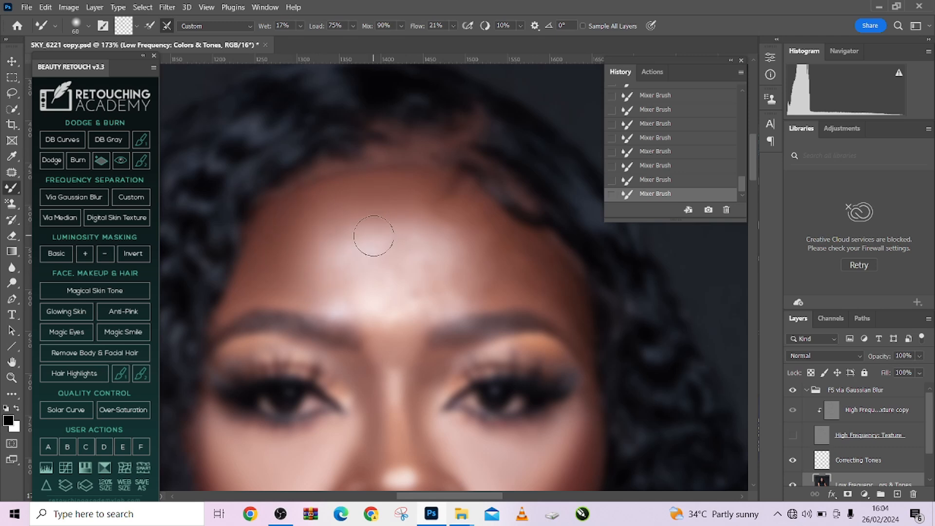
pyautogui.press('[')
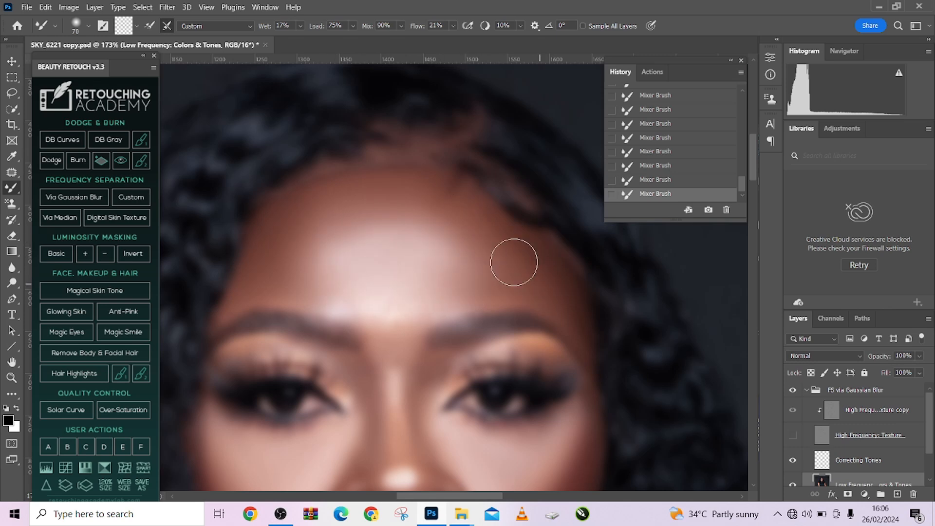
pyautogui.scroll(-4, 424, 263)
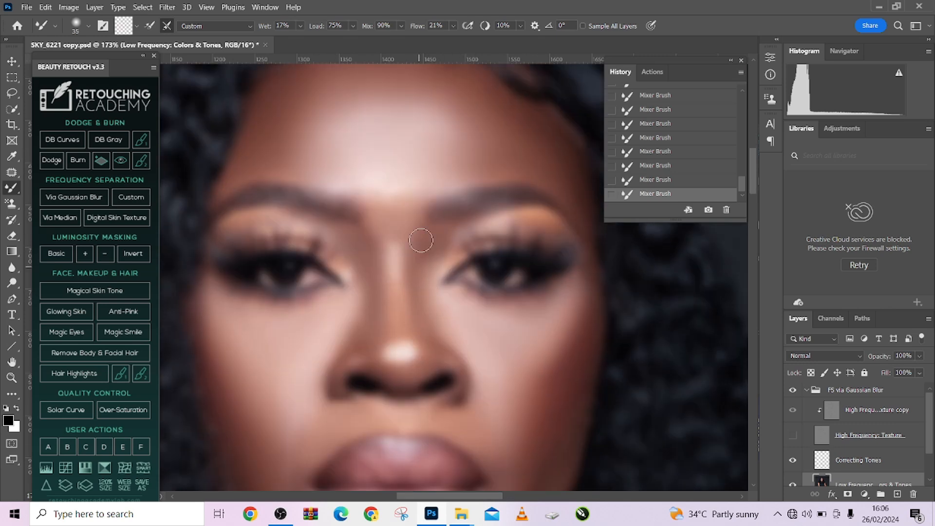
pyautogui.press('[')
# - Blend the remaining cheek tones with the Mixer Brush at 60 to 90 px and restore the texture layer to check the face
pyautogui.scroll(-2, 547, 299)
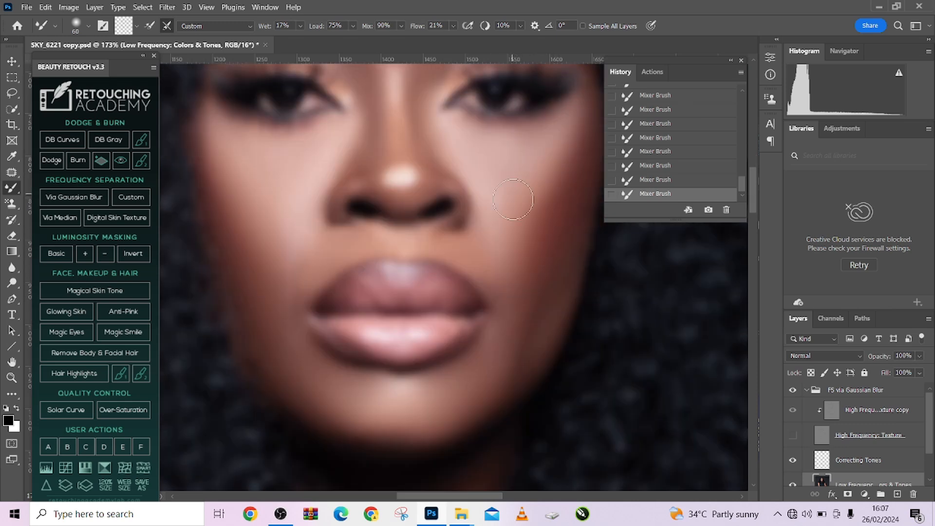
pyautogui.scroll(2, 366, 266)
pyautogui.scroll(3, 414, 263)
pyautogui.press(']')
pyautogui.press(']')
pyautogui.press(']')
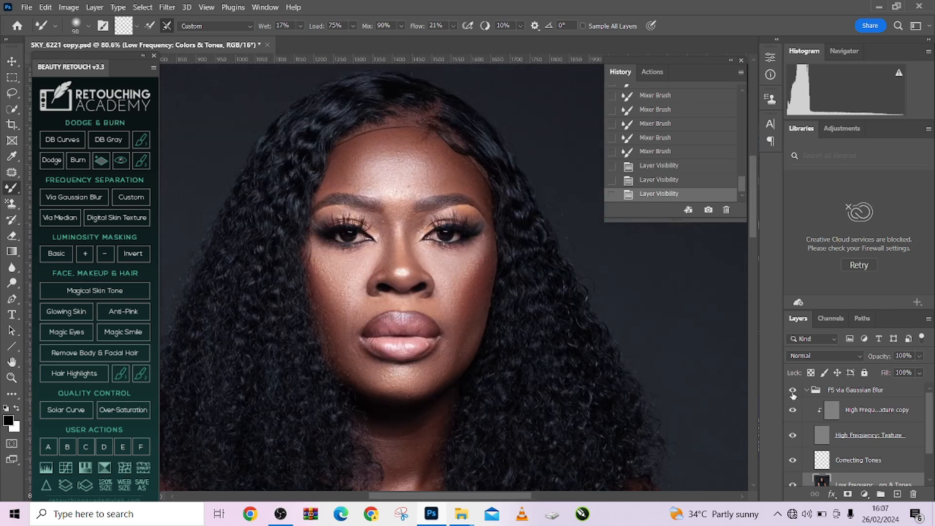
# - With the texture layer hidden, smooth the tones of the subject's left upper arm with the Mixer Brush at 147 to 100 px
pyautogui.scroll(3, 412, 345)
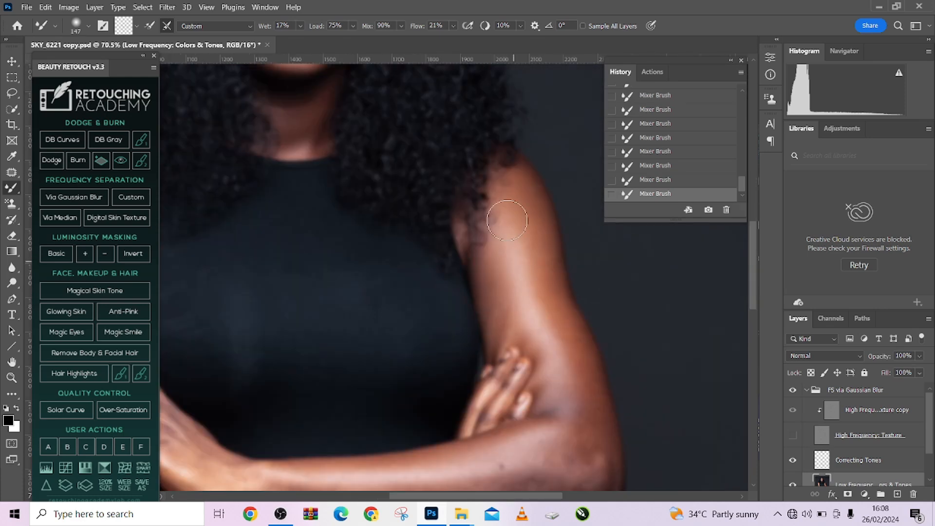
pyautogui.scroll(3, 531, 281)
pyautogui.press('[')
pyautogui.scroll(-4, 530, 282)
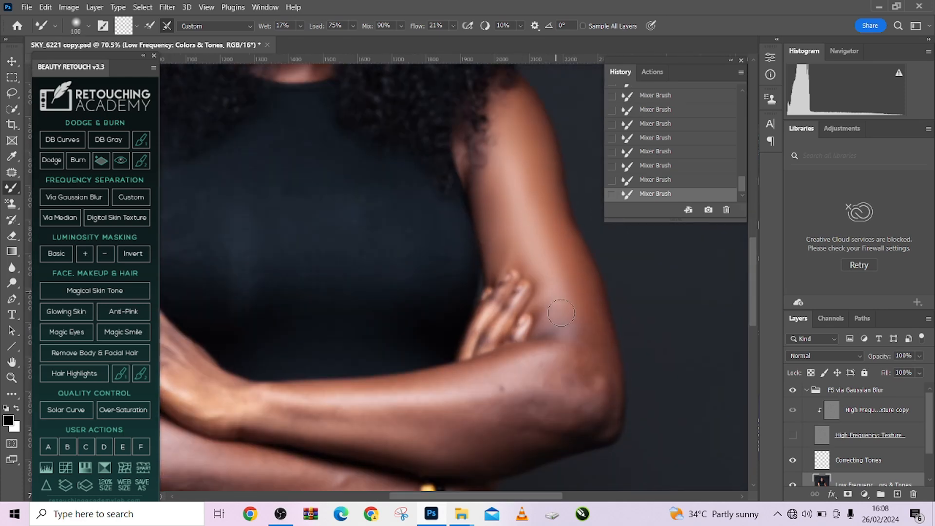
# - Blend away the uneven tones on the upper forearm and elbow with the Mixer Brush at 100 to 120 px
pyautogui.moveTo(409, 285)
pyautogui.mouseDown()
pyautogui.moveTo(506, 286)
pyautogui.moveTo(475, 279)
pyautogui.mouseUp()
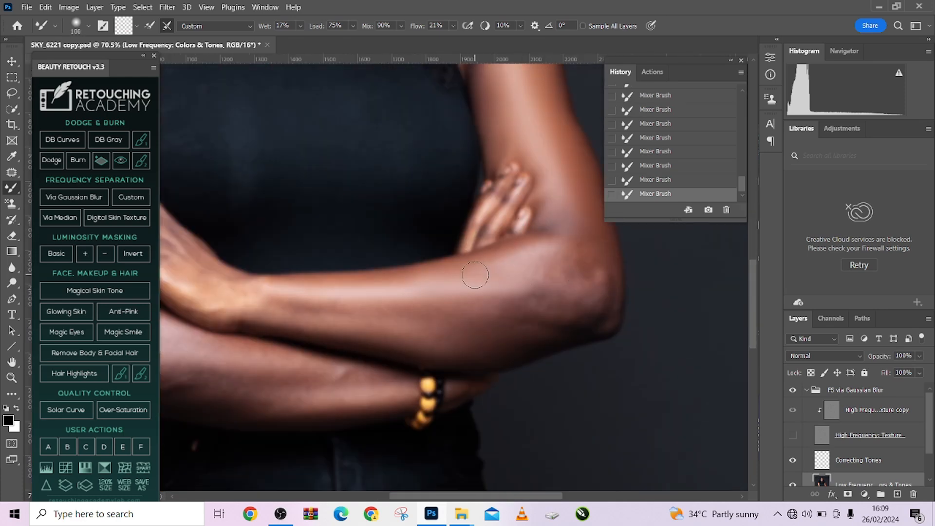
pyautogui.moveTo(524, 298); pyautogui.dragTo(475, 318)
pyautogui.press(']')
pyautogui.moveTo(559, 317)
pyautogui.mouseDown()
pyautogui.moveTo(597, 274)
pyautogui.moveTo(568, 295)
pyautogui.moveTo(525, 302)
pyautogui.moveTo(555, 353)
pyautogui.moveTo(485, 329)
pyautogui.moveTo(606, 294)
pyautogui.moveTo(582, 285)
pyautogui.moveTo(593, 307)
pyautogui.moveTo(563, 214)
pyautogui.moveTo(559, 318)
pyautogui.moveTo(594, 277)
pyautogui.mouseUp()
# - Smooth the tones on the back of the visible hand and the wrist with the Mixer Brush at 120 to 111 px
pyautogui.moveTo(171, 251); pyautogui.dragTo(266, 286)
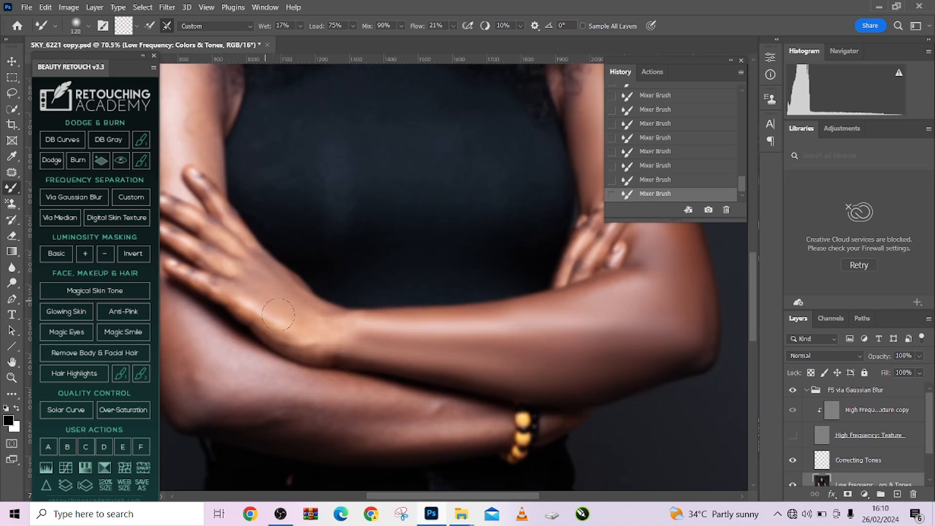
pyautogui.press('[')
pyautogui.moveTo(625, 309); pyautogui.dragTo(466, 267)
pyautogui.moveTo(542, 252); pyautogui.dragTo(735, 253)
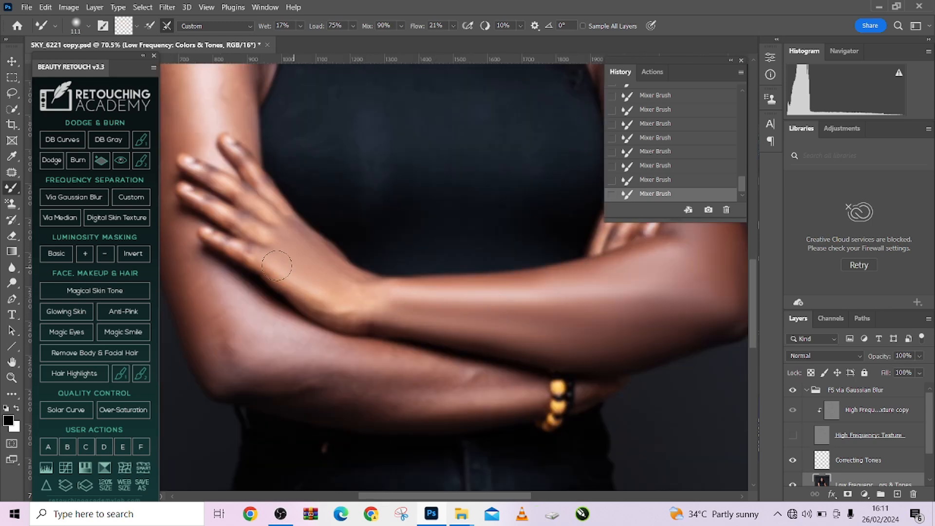
pyautogui.press('[')
pyautogui.press('[')
# - Blend the arm tones beside the tucked fingers with a 111 px Mixer Brush, and finish evening out the opposite wrist
pyautogui.moveTo(676, 308); pyautogui.dragTo(422, 348)
pyautogui.press(']')
pyautogui.press(']')
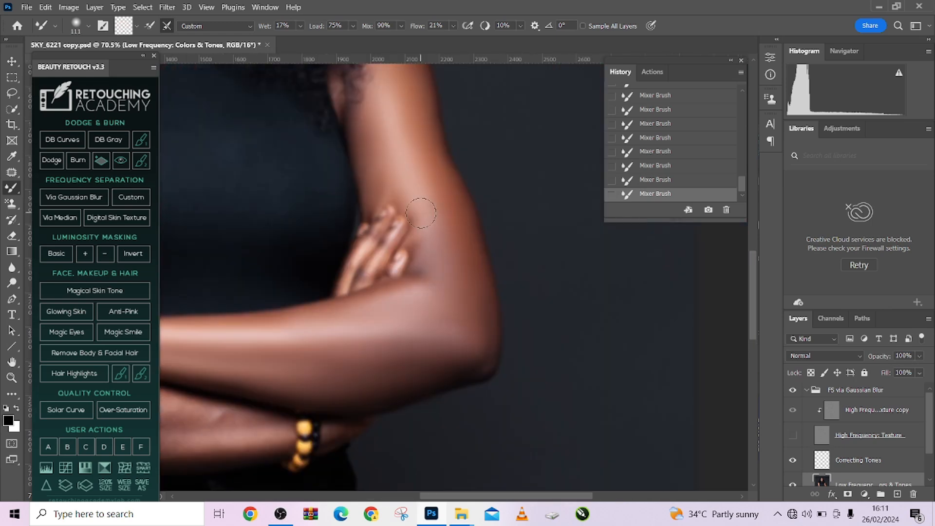
pyautogui.moveTo(341, 317); pyautogui.dragTo(575, 311)
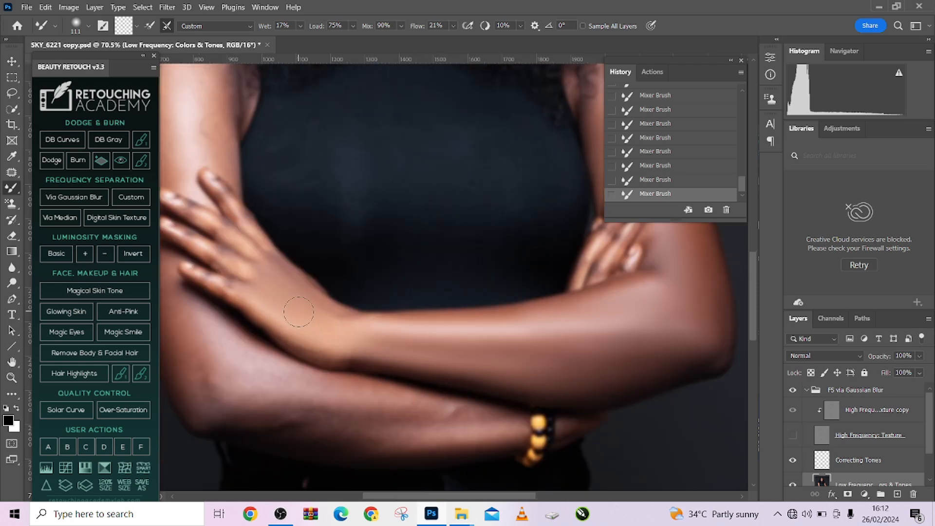
# - Smooth the tones along the lower forearm, elbow and upper arm of the subject's right arm with the Mixer Brush at 111 to 125 px
pyautogui.moveTo(432, 427); pyautogui.dragTo(451, 334)
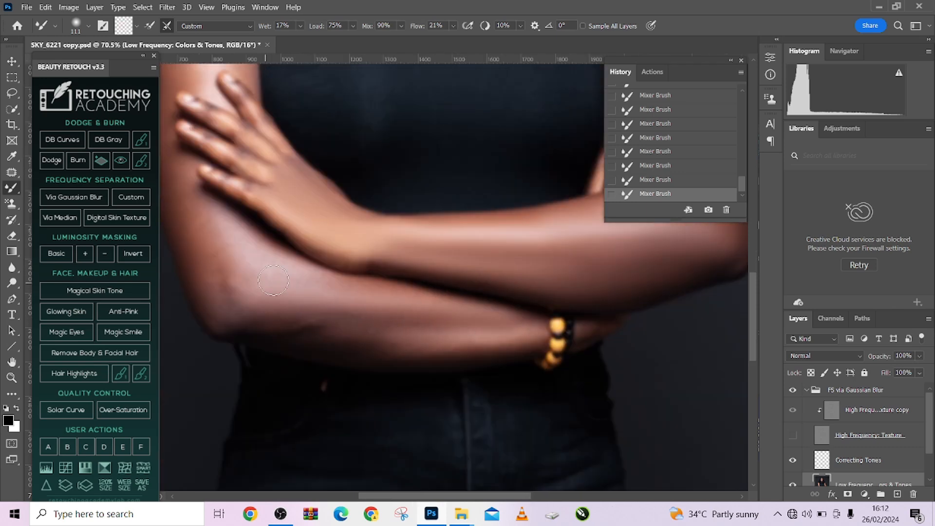
pyautogui.moveTo(211, 230); pyautogui.dragTo(259, 273)
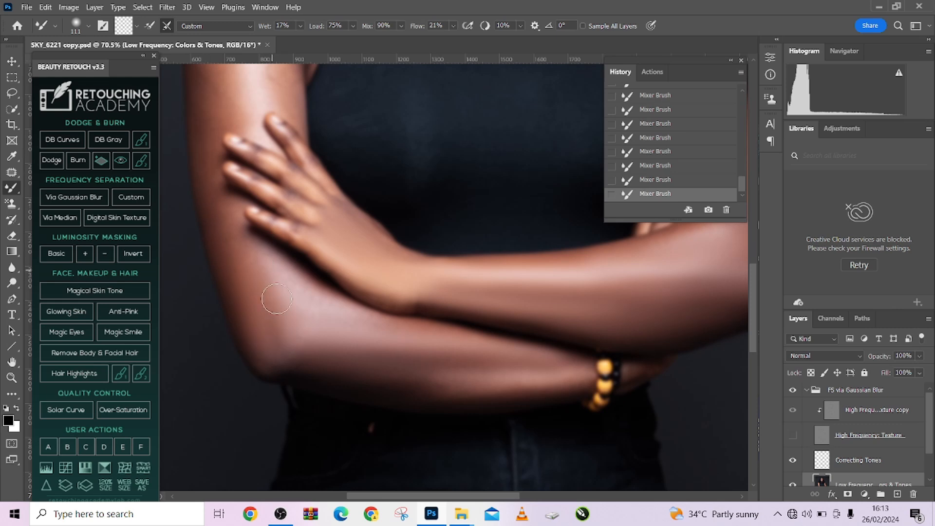
pyautogui.moveTo(295, 398); pyautogui.dragTo(348, 491)
pyautogui.scroll(-3, 278, 242)
pyautogui.moveTo(309, 399); pyautogui.dragTo(308, 359)
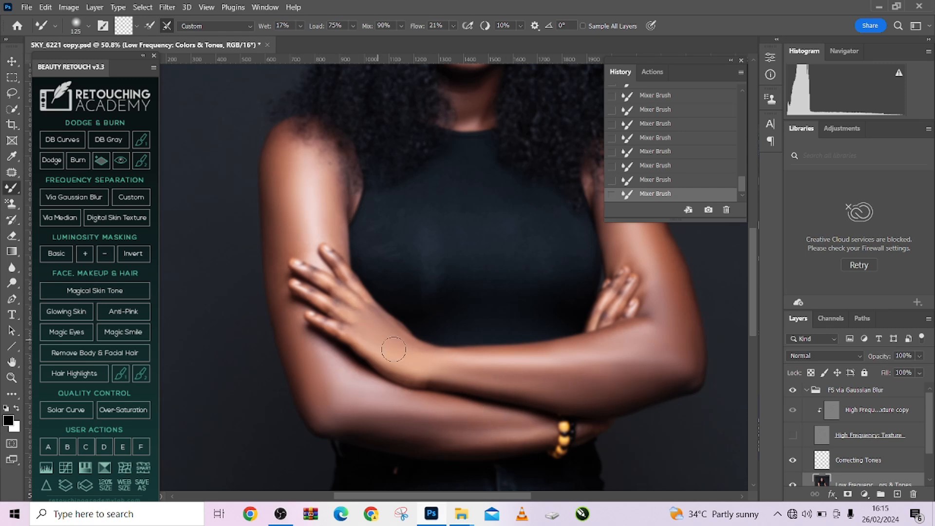
# - Turn the High Frequency: Texture layer back on and view the whole portrait
pyautogui.scroll(-1, 256, 336)
pyautogui.scroll(-3, 517, 288)
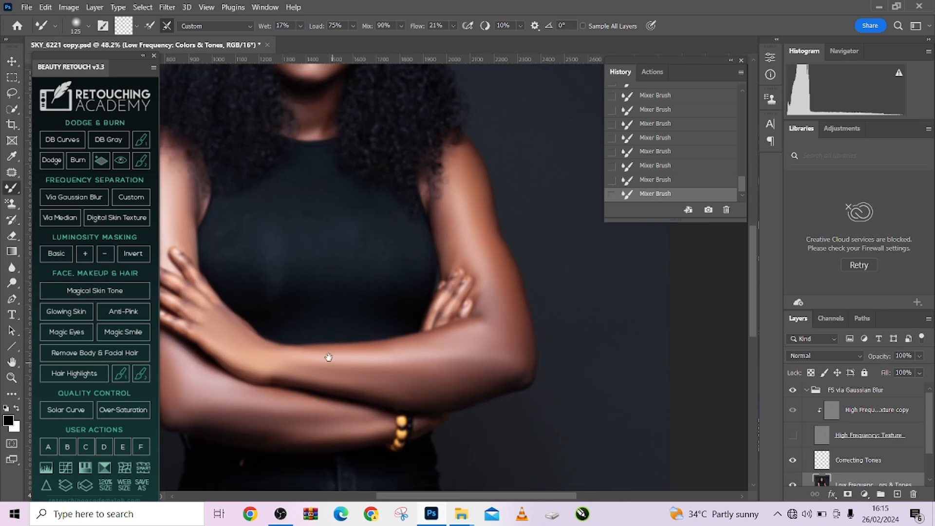
pyautogui.click(793, 435)
pyautogui.keyDown('alt'); pyautogui.click(823, 410); pyautogui.keyUp('alt')
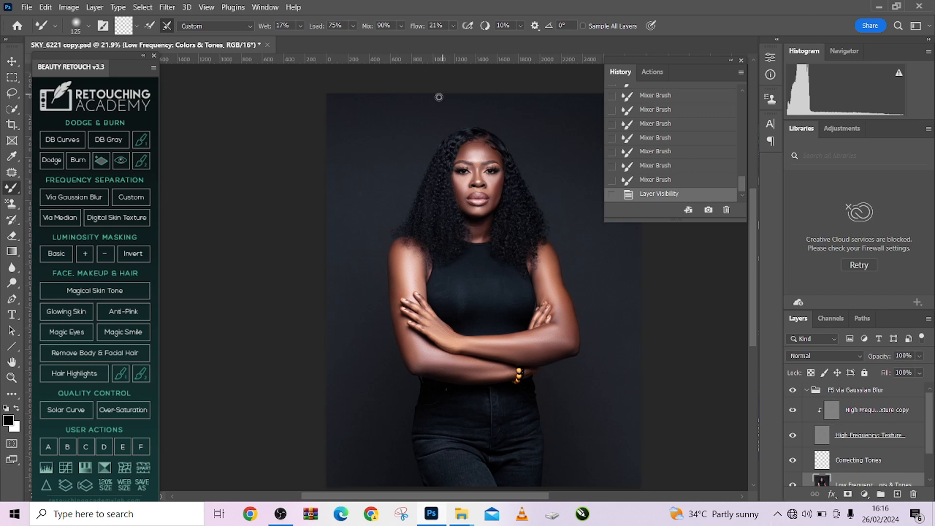
# - Compare the face before and after smoothing by toggling the visibility of the FS via Gaussian Blur group
pyautogui.scroll(3, 440, 98)
pyautogui.scroll(3, 604, 271)
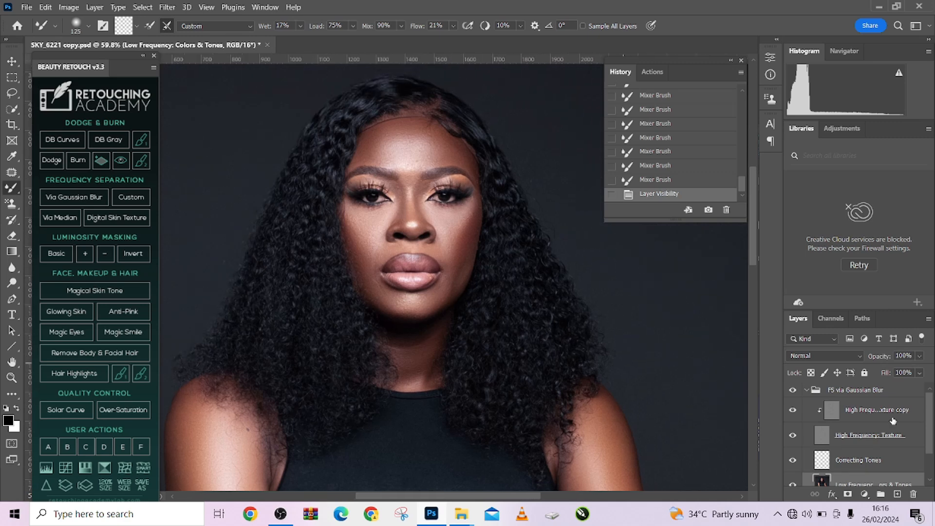
pyautogui.click(794, 389)
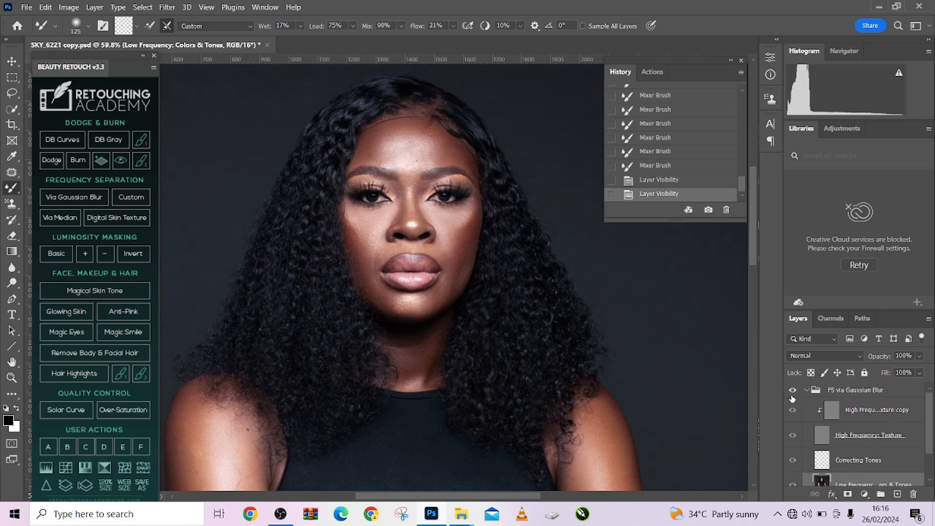
# - Even out the skin texture on the upper forehead with the Clone Stamp, working on the High Frequency: Texture copy layer
pyautogui.click(792, 397)
pyautogui.click(857, 410)
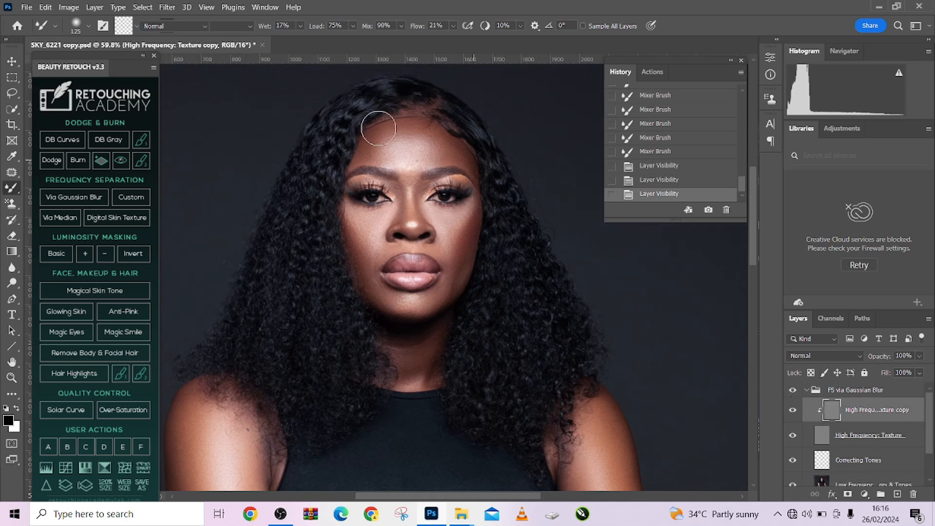
pyautogui.click(11, 203)
pyautogui.rightClick(10, 205)
pyautogui.click(41, 205)
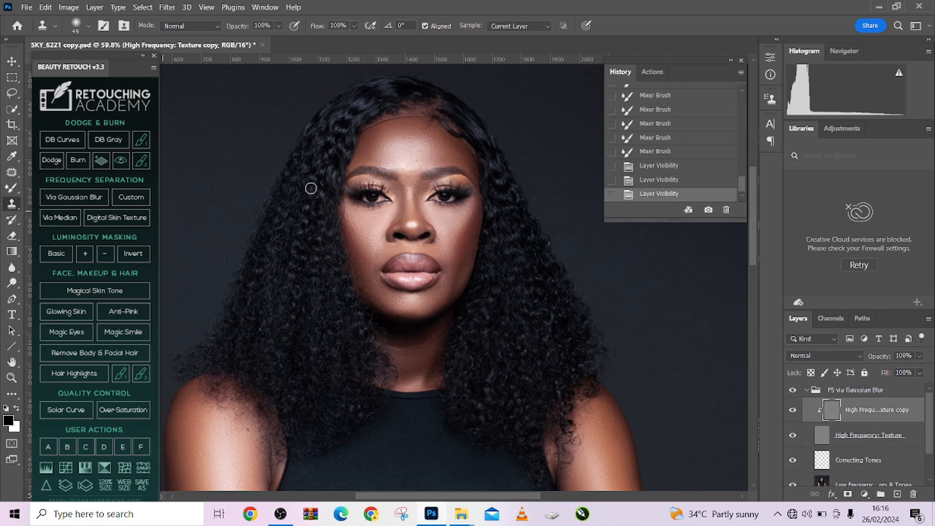
pyautogui.moveTo(382, 127); pyautogui.dragTo(445, 124)
pyautogui.scroll(4, 493, 142)
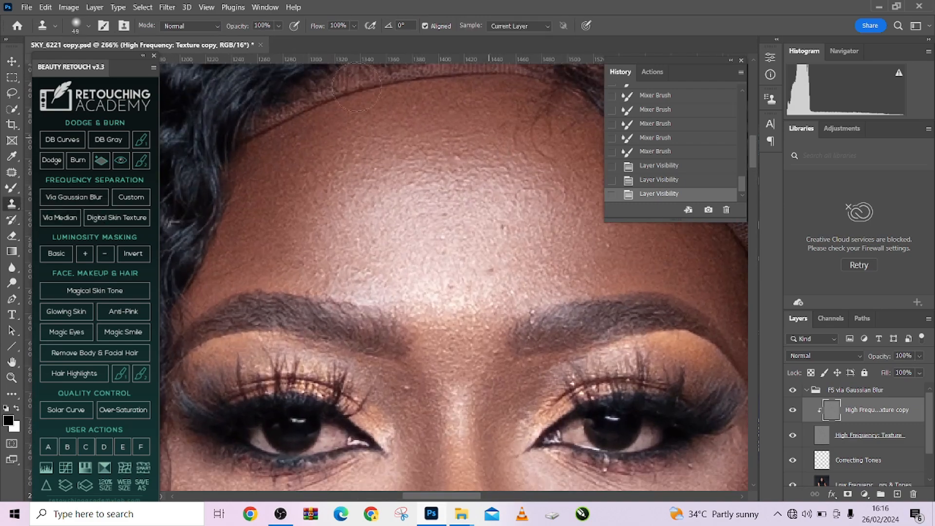
pyautogui.moveTo(474, 165); pyautogui.dragTo(354, 187)
pyautogui.moveTo(415, 164); pyautogui.dragTo(409, 166)
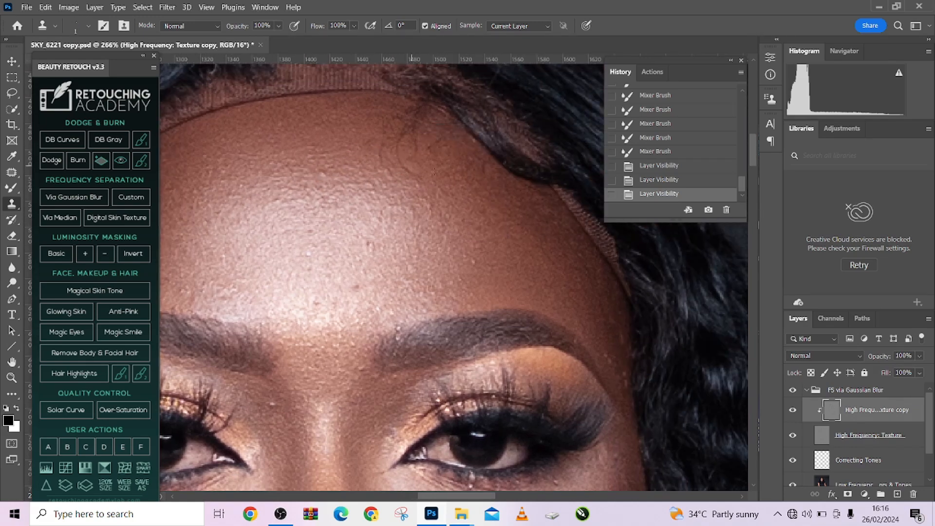
pyautogui.click(421, 169)
pyautogui.moveTo(338, 149)
pyautogui.mouseDown()
pyautogui.moveTo(370, 147)
pyautogui.moveTo(377, 132)
pyautogui.moveTo(369, 157)
pyautogui.mouseUp()
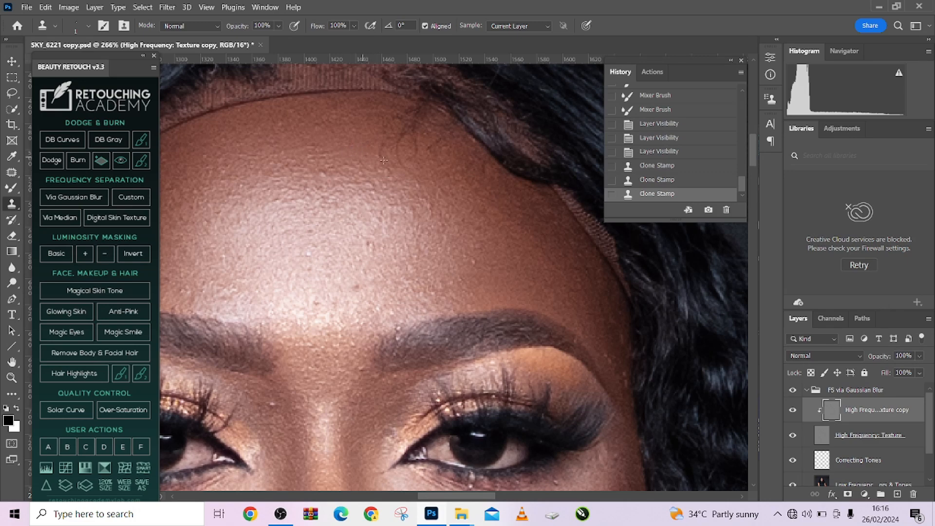
pyautogui.moveTo(382, 163)
pyautogui.mouseDown()
pyautogui.moveTo(388, 140)
pyautogui.moveTo(385, 161)
pyautogui.moveTo(361, 173)
pyautogui.moveTo(406, 167)
pyautogui.moveTo(397, 180)
pyautogui.moveTo(381, 165)
pyautogui.moveTo(394, 162)
pyautogui.moveTo(382, 164)
pyautogui.moveTo(418, 157)
pyautogui.moveTo(423, 151)
pyautogui.moveTo(386, 161)
pyautogui.moveTo(413, 145)
pyautogui.moveTo(423, 154)
pyautogui.moveTo(414, 139)
pyautogui.moveTo(423, 141)
pyautogui.moveTo(409, 135)
pyautogui.moveTo(422, 132)
pyautogui.moveTo(396, 131)
pyautogui.moveTo(407, 158)
pyautogui.mouseUp()
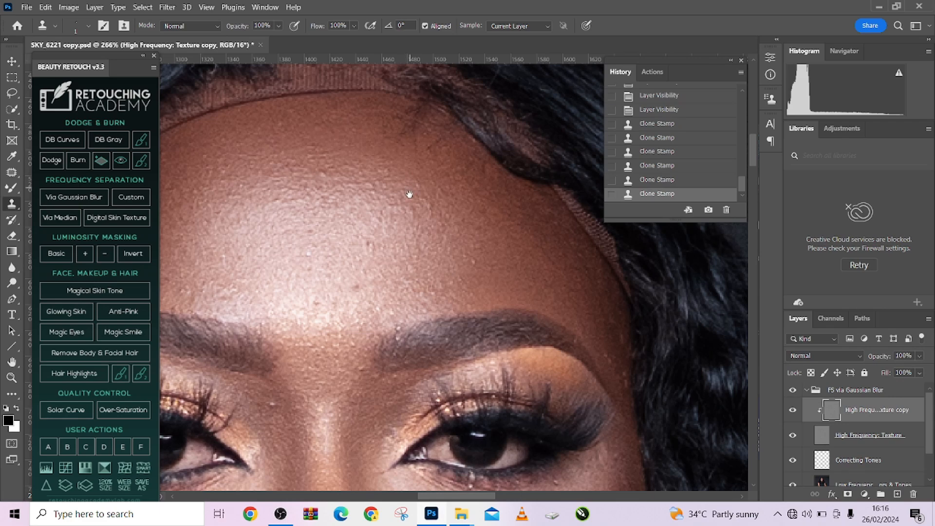
# - Clone clean texture over the rough spots between the eyebrows, beside the nose bridge and on the lower forehead
pyautogui.moveTo(423, 249); pyautogui.dragTo(480, 176)
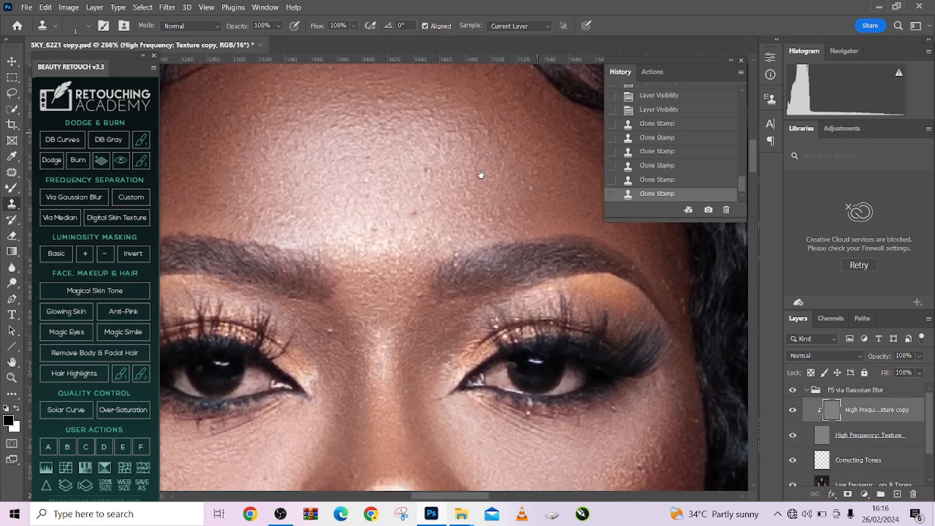
pyautogui.keyDown('alt'); pyautogui.click(330, 324); pyautogui.keyUp('alt')
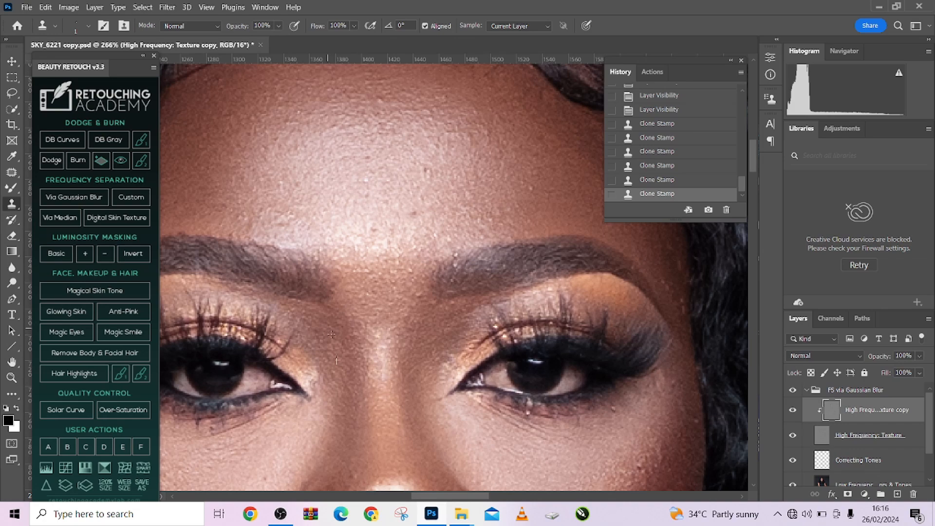
pyautogui.click(398, 332)
pyautogui.moveTo(415, 314); pyautogui.dragTo(414, 295)
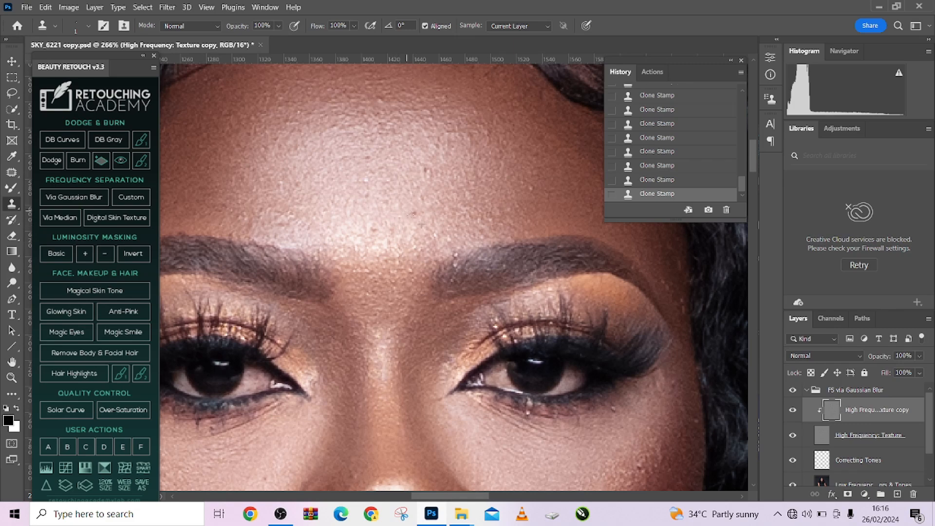
pyautogui.moveTo(409, 215); pyautogui.dragTo(406, 216)
# - Clone away rough skin texture under the subject's left eye and down the cheek beside the nose
pyautogui.scroll(-5, 404, 260)
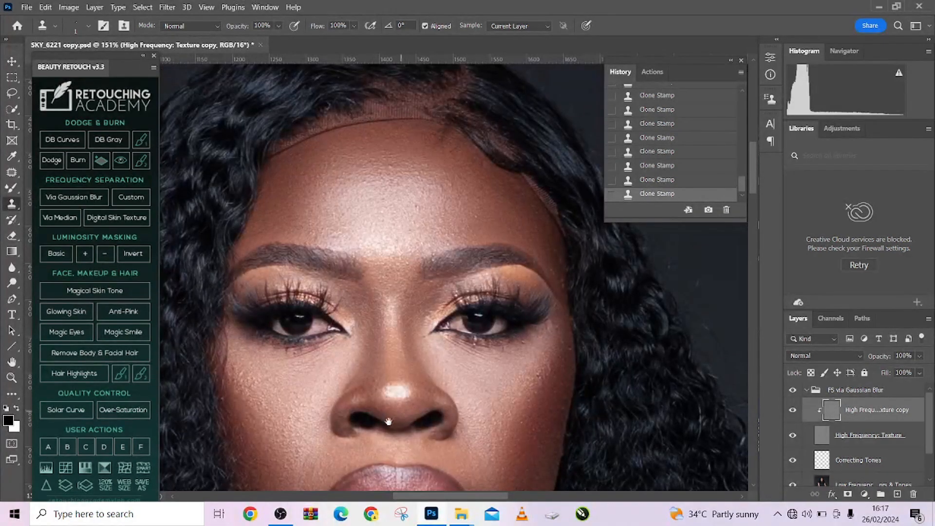
pyautogui.moveTo(388, 422); pyautogui.dragTo(330, 302)
pyautogui.scroll(4, 411, 279)
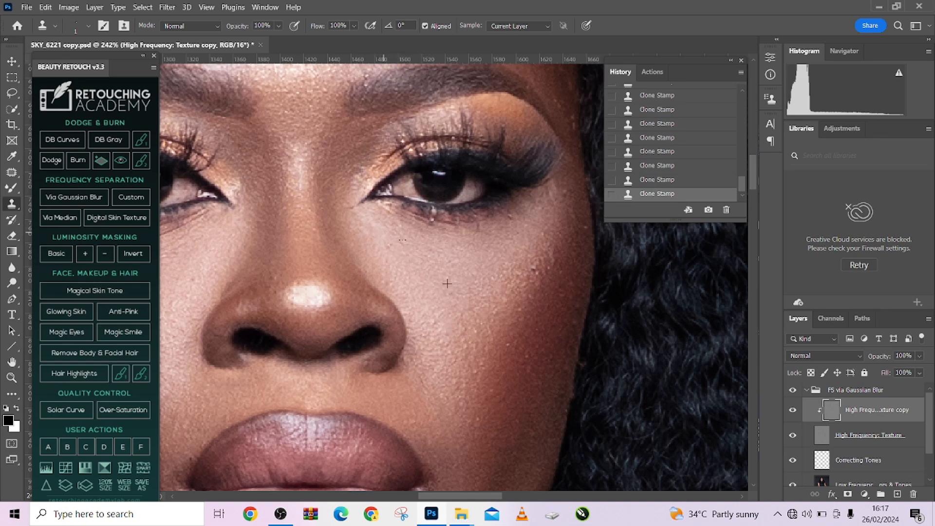
pyautogui.moveTo(499, 262); pyautogui.dragTo(388, 207)
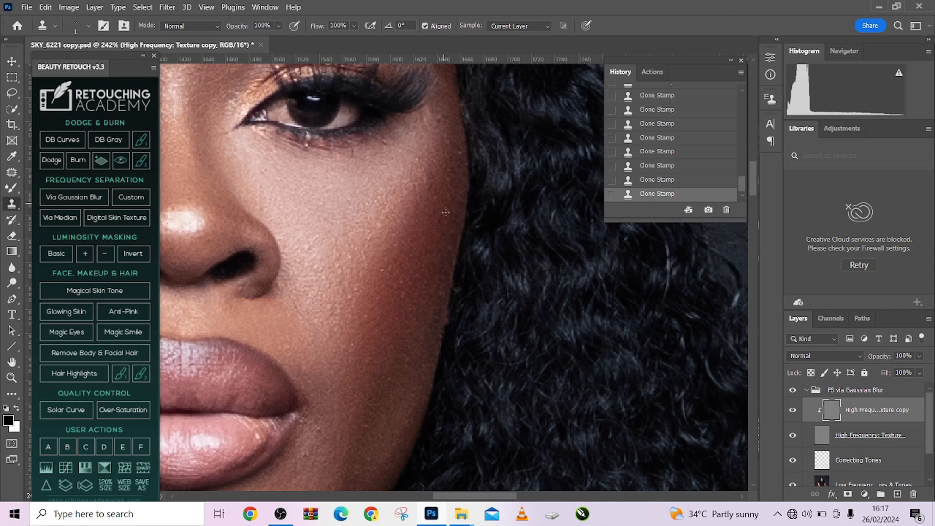
# - Clean up the skin texture around the mouth and chin and on the subject's right cheek with the Clone Stamp
pyautogui.scroll(-5, 446, 213)
pyautogui.scroll(5, 378, 242)
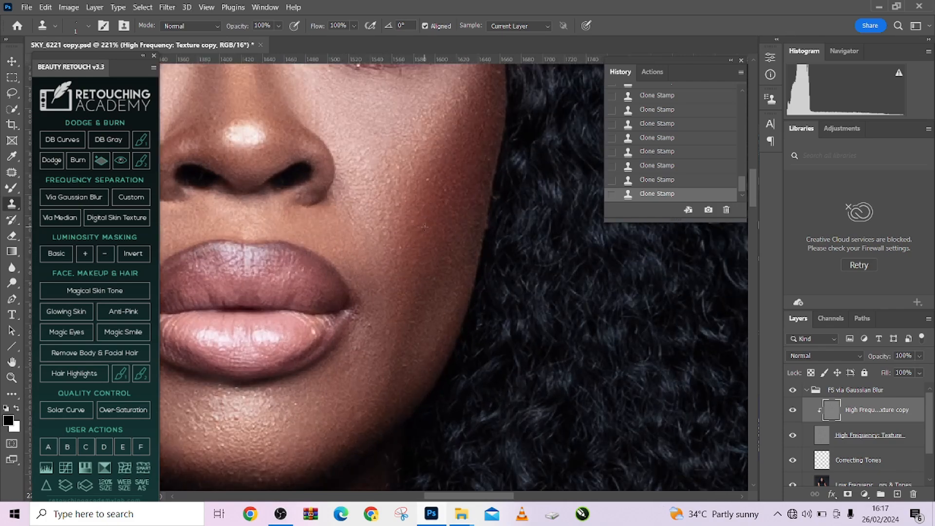
pyautogui.moveTo(239, 351); pyautogui.dragTo(430, 302)
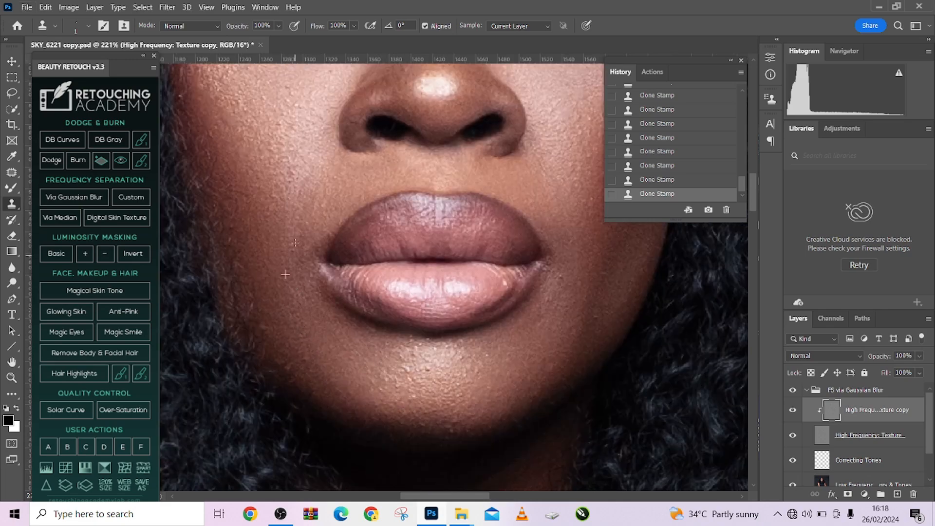
pyautogui.scroll(4, 295, 242)
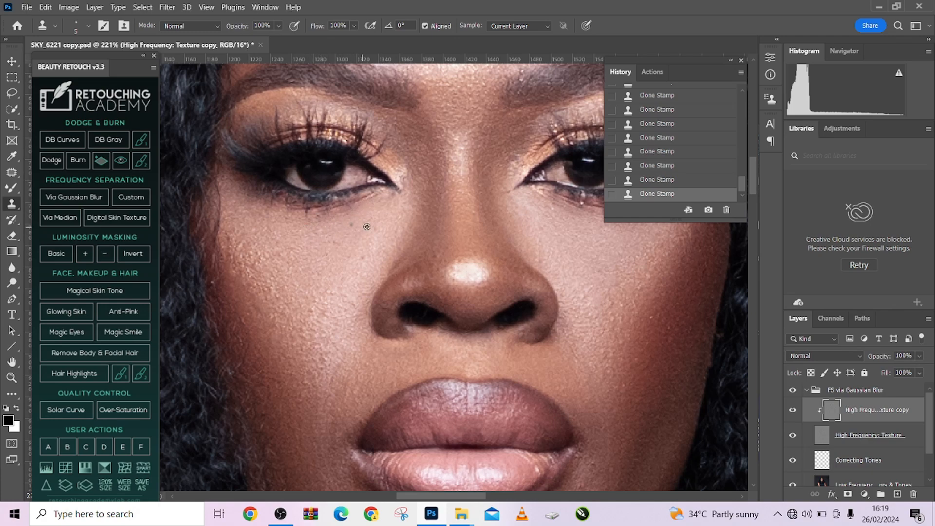
# - Try cloning texture across the upper forehead below the hairline with a 5 px Clone Stamp, and undo the last four strokes
pyautogui.scroll(-6, 369, 232)
pyautogui.scroll(5, 363, 143)
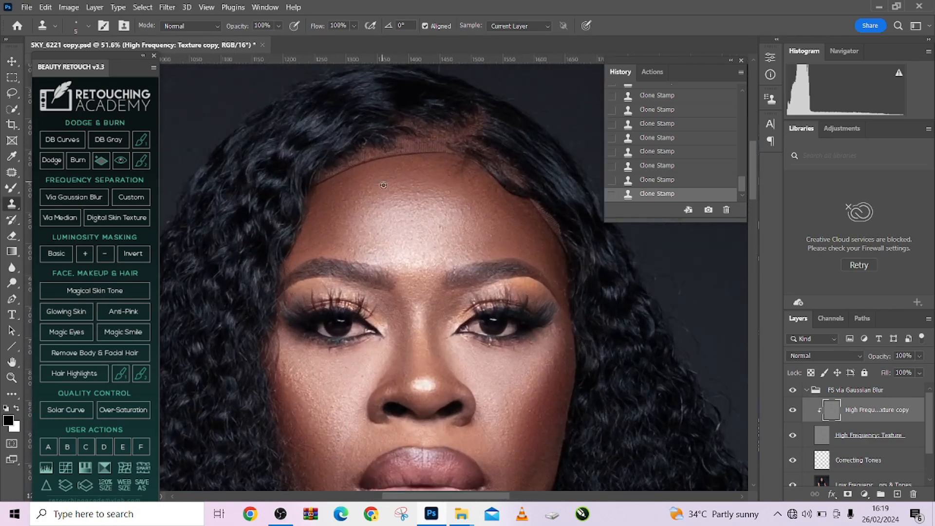
pyautogui.moveTo(440, 169); pyautogui.dragTo(423, 168)
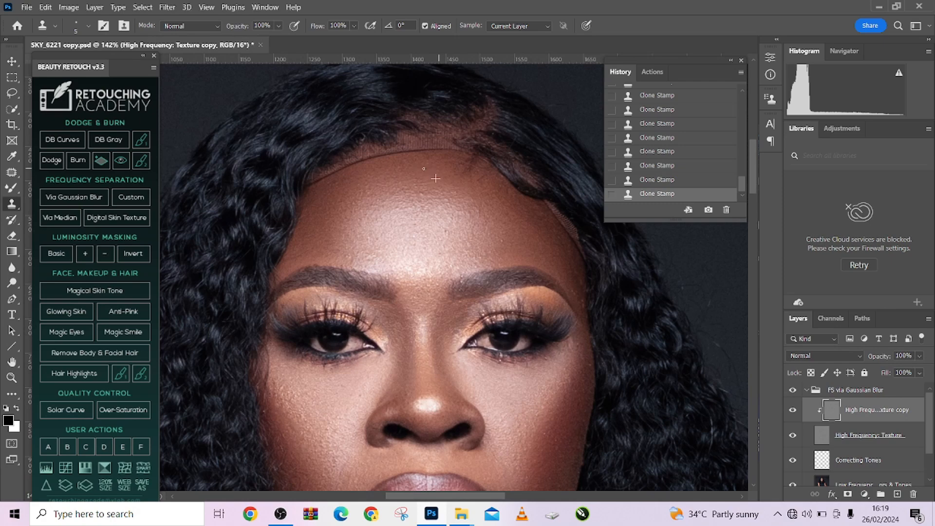
pyautogui.keyDown('alt'); pyautogui.click(449, 178); pyautogui.keyUp('alt')
pyautogui.scroll(1, 468, 200)
pyautogui.scroll(1, 473, 219)
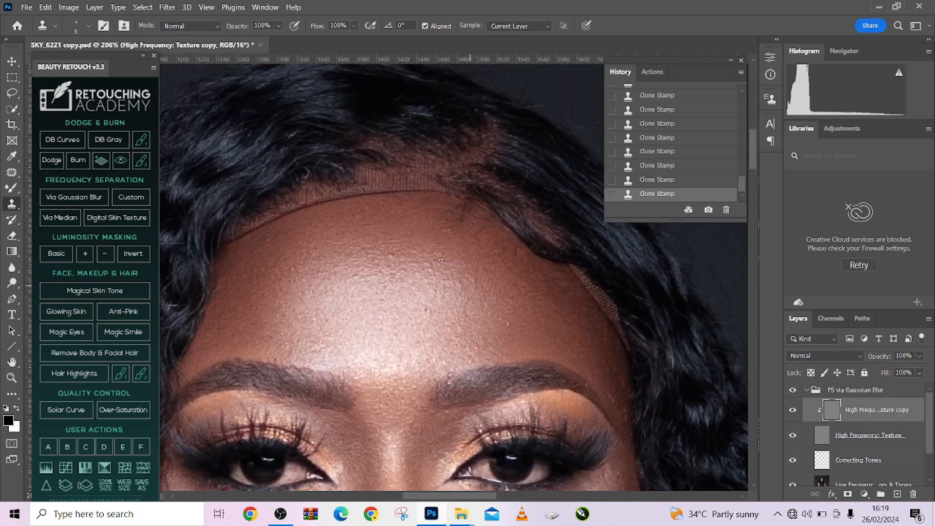
pyautogui.click(433, 233)
pyautogui.hotkey('ctrl', 'z')
pyautogui.hotkey('ctrl', 'z')
pyautogui.hotkey('ctrl', 'z')
pyautogui.hotkey('ctrl', 'z')
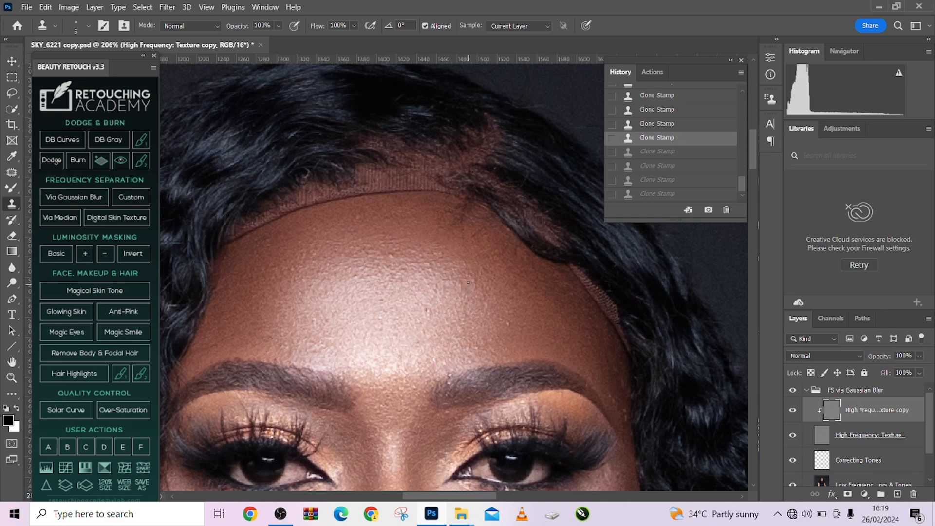
# - Clone fresh skin texture onto the upper forehead just below the hairline, reducing the Clone Stamp to 1 px
pyautogui.moveTo(463, 279); pyautogui.dragTo(449, 263)
pyautogui.keyDown('alt'); pyautogui.click(416, 217); pyautogui.keyUp('alt')
pyautogui.moveTo(439, 217); pyautogui.dragTo(440, 223)
# - Review the whole portrait, collapse the FS via Gaussian Blur group and compare the image with the group hidden and shown
pyautogui.scroll(-5, 440, 223)
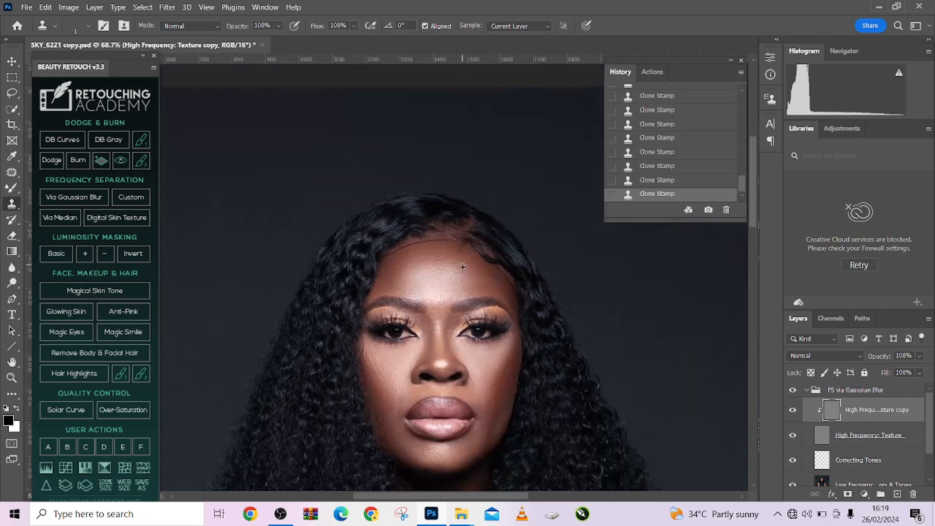
pyautogui.scroll(-2, 462, 267)
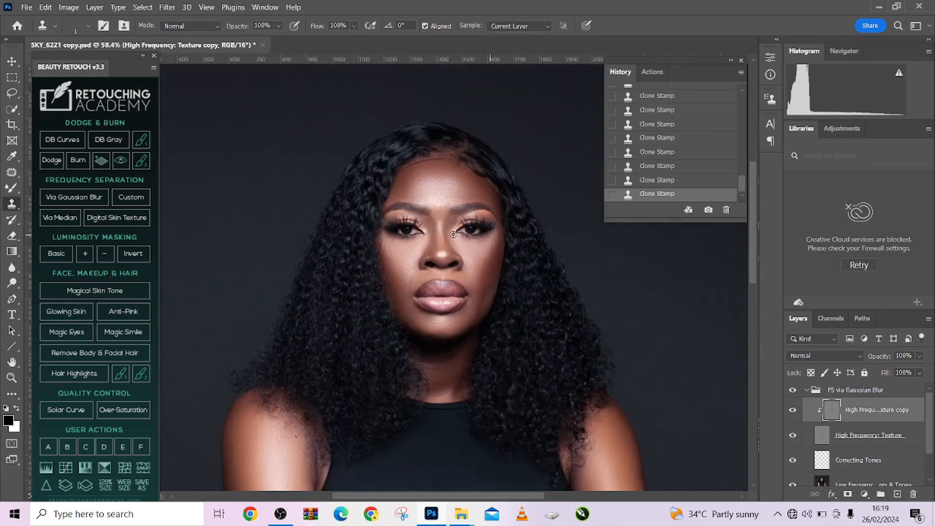
pyautogui.scroll(-3, 458, 277)
pyautogui.scroll(2, 464, 361)
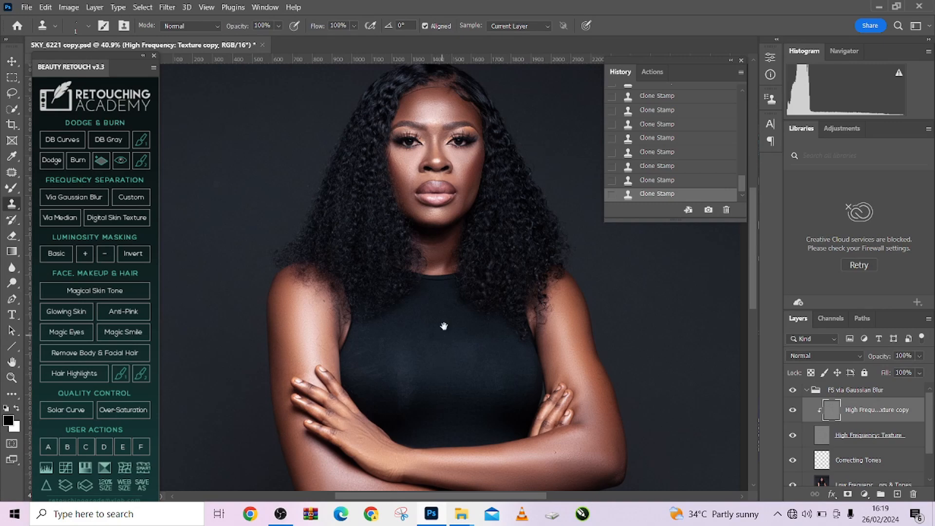
pyautogui.scroll(2, 441, 292)
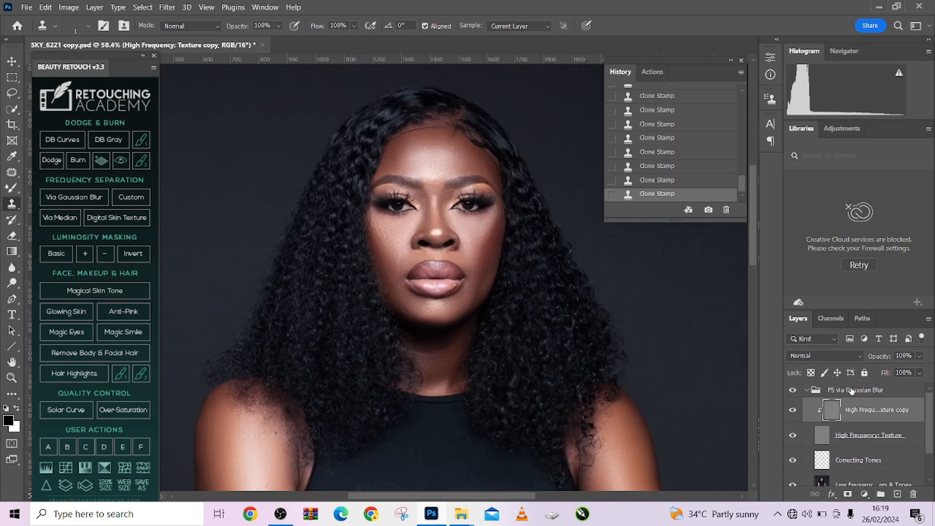
pyautogui.click(806, 391)
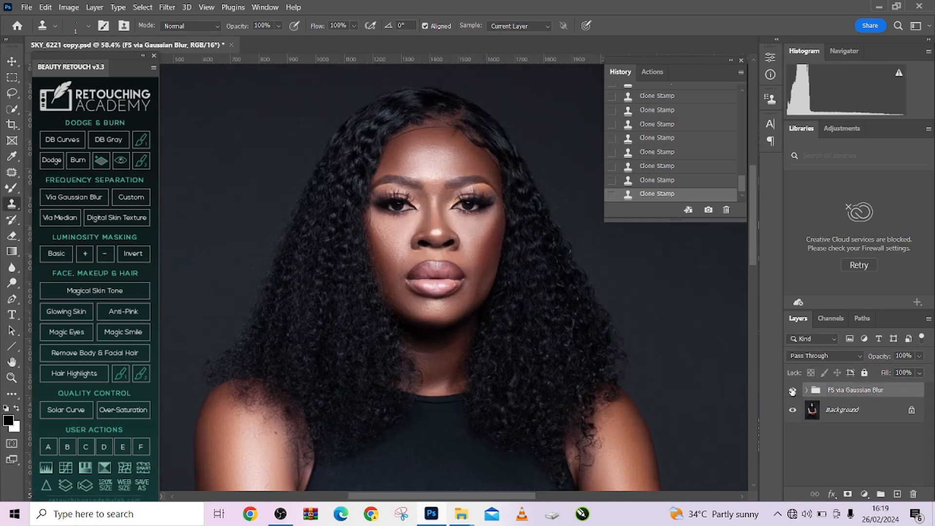
pyautogui.click(792, 390)
pyautogui.click(793, 390)
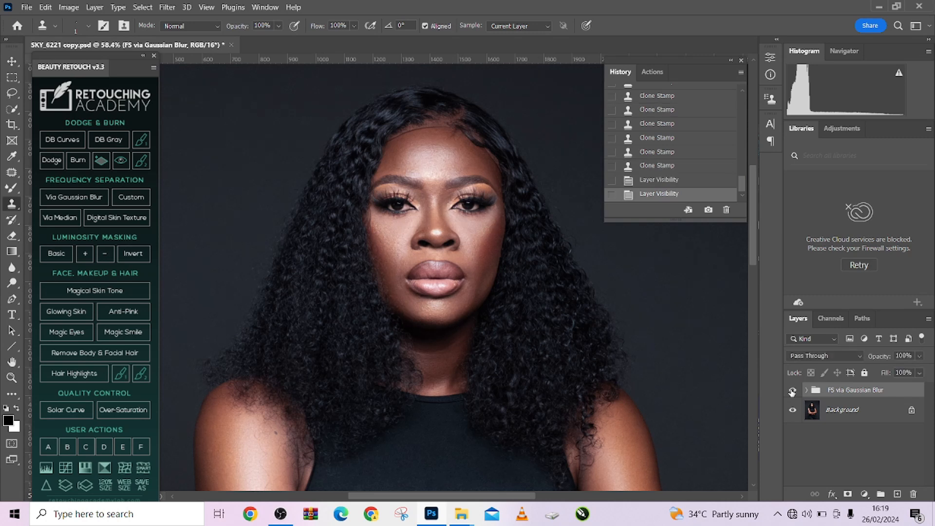
pyautogui.click(792, 390)
pyautogui.click(792, 391)
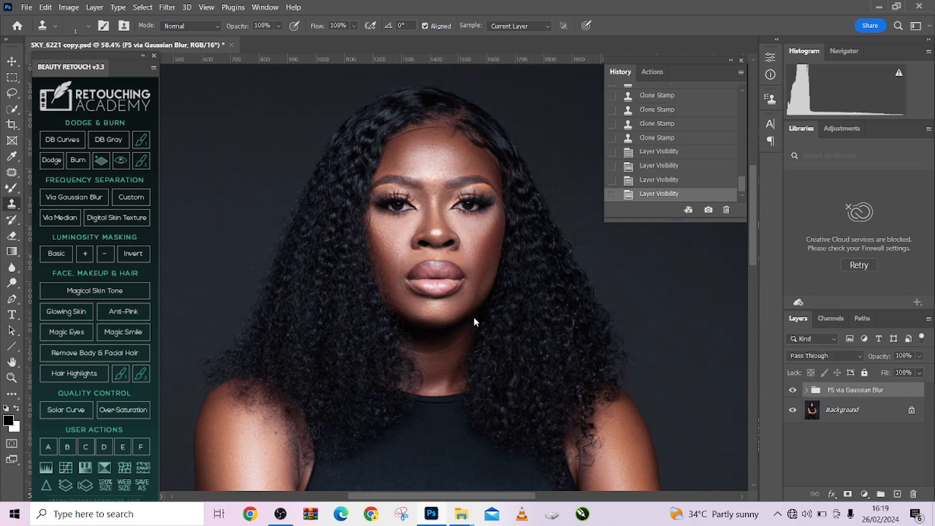
# - Run the DB Curves dodge-and-burn setup and expand the Dodge & Burn group to show its curve layers
pyautogui.click(65, 142)
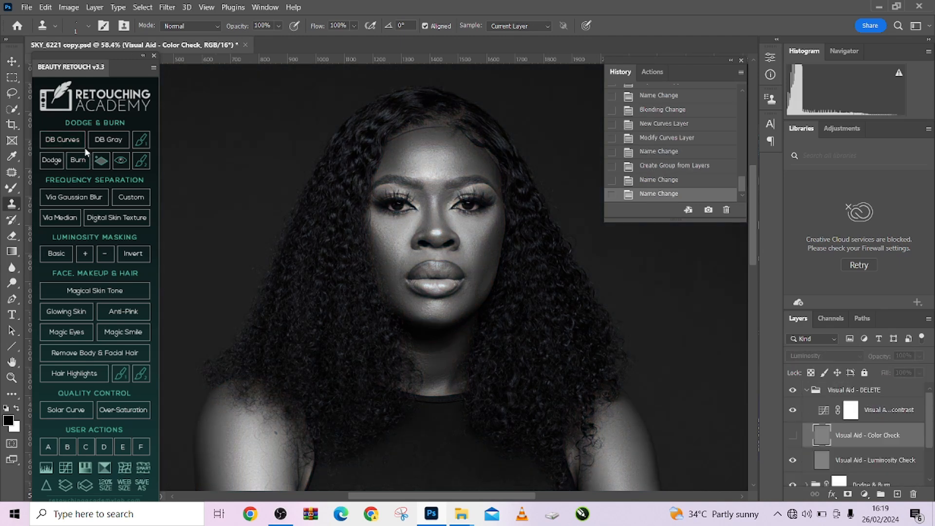
pyautogui.scroll(-2, 818, 430)
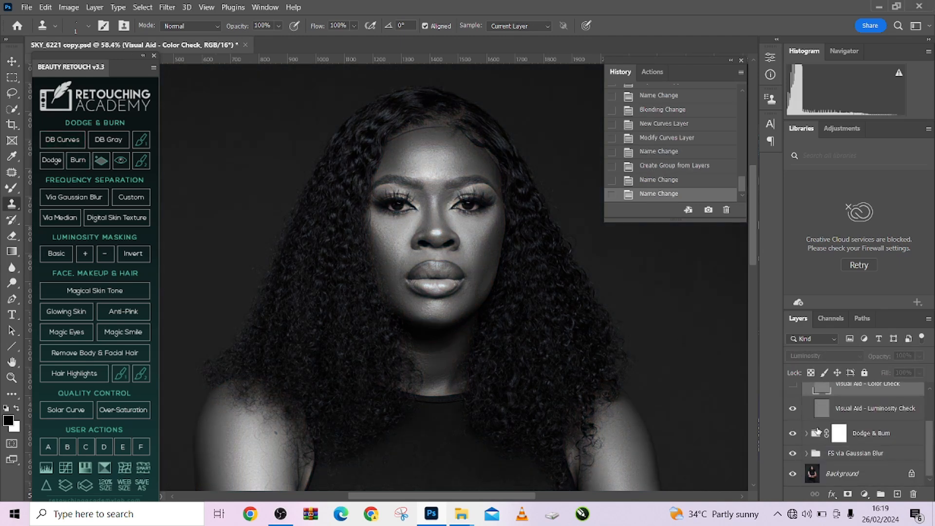
pyautogui.click(806, 432)
pyautogui.scroll(-2, 817, 435)
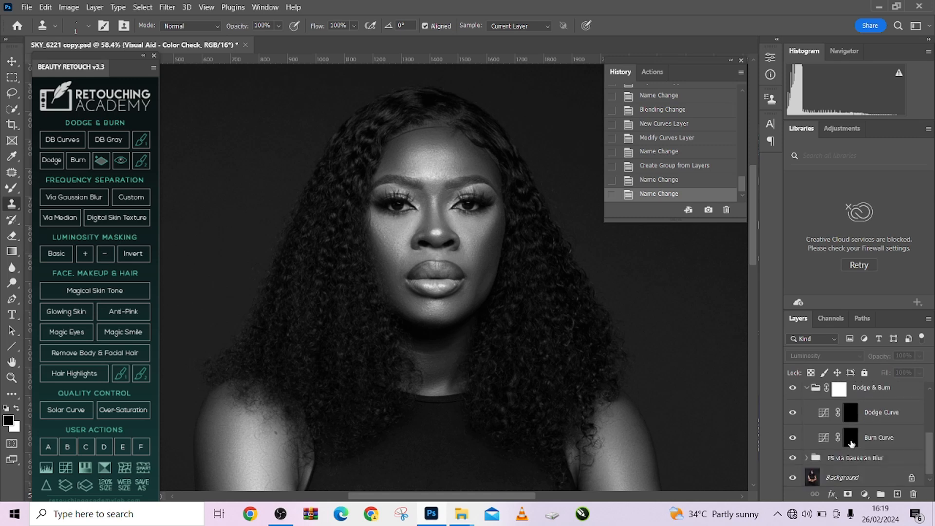
# - Target the Burn Curve layer mask and set up the Brush tool with white at 1% flow
pyautogui.click(876, 438)
pyautogui.moveTo(12, 188); pyautogui.dragTo(49, 188)
pyautogui.click(341, 26)
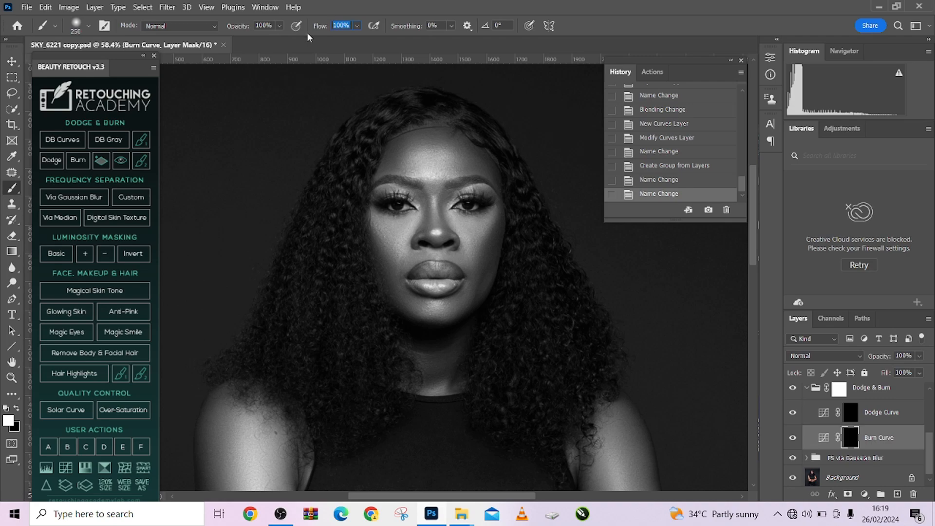
pyautogui.write('1')
pyautogui.press('Return')
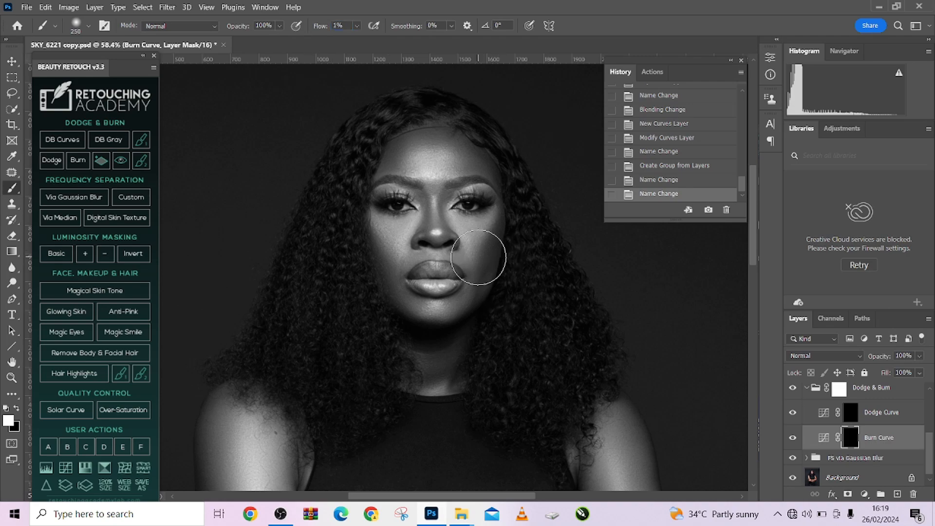
# - Burn the uneven bright areas from the cheek along the jaw to the chin on the Burn Curve mask, adjusting the brush to 80 px
pyautogui.scroll(2, 450, 206)
pyautogui.scroll(4, 495, 277)
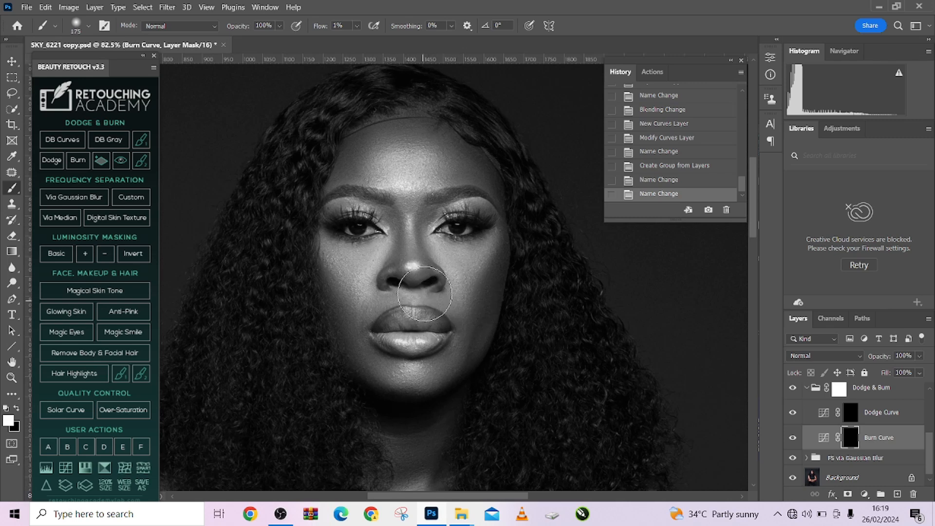
pyautogui.press('[')
pyautogui.press('[')
pyautogui.press('[')
pyautogui.press('[')
pyautogui.press('[')
pyautogui.press('[')
pyautogui.moveTo(498, 257)
pyautogui.mouseDown()
pyautogui.moveTo(475, 309)
pyautogui.moveTo(496, 254)
pyautogui.moveTo(468, 323)
pyautogui.moveTo(474, 307)
pyautogui.moveTo(479, 339)
pyautogui.moveTo(479, 331)
pyautogui.moveTo(470, 349)
pyautogui.moveTo(478, 323)
pyautogui.moveTo(467, 354)
pyautogui.moveTo(476, 315)
pyautogui.moveTo(403, 363)
pyautogui.moveTo(443, 357)
pyautogui.moveTo(443, 366)
pyautogui.moveTo(473, 368)
pyautogui.moveTo(458, 335)
pyautogui.moveTo(439, 386)
pyautogui.moveTo(460, 368)
pyautogui.moveTo(438, 393)
pyautogui.moveTo(411, 399)
pyautogui.moveTo(386, 368)
pyautogui.moveTo(373, 372)
pyautogui.moveTo(394, 367)
pyautogui.moveTo(365, 366)
pyautogui.moveTo(409, 401)
pyautogui.mouseUp()
pyautogui.press('[')
pyautogui.press('[')
pyautogui.press('[')
pyautogui.press('[')
pyautogui.press('[')
pyautogui.press('[')
pyautogui.press('[')
pyautogui.press(']')
pyautogui.press(']')
pyautogui.press(']')
pyautogui.press(']')
pyautogui.press(']')
pyautogui.press(']')
pyautogui.scroll(4, 386, 385)
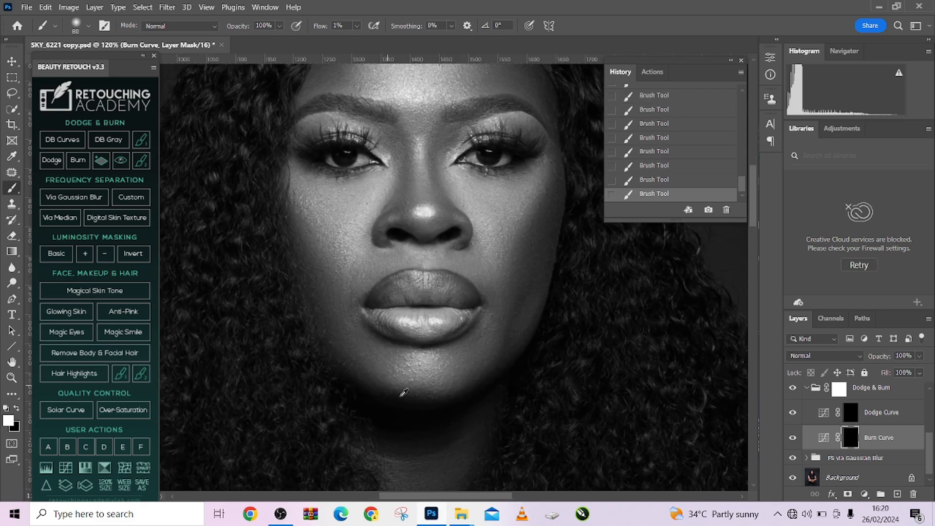
# - Compare the face before and after burning by toggling the visibility of the Burn Curve layer
pyautogui.click(793, 439)
pyautogui.click(793, 439)
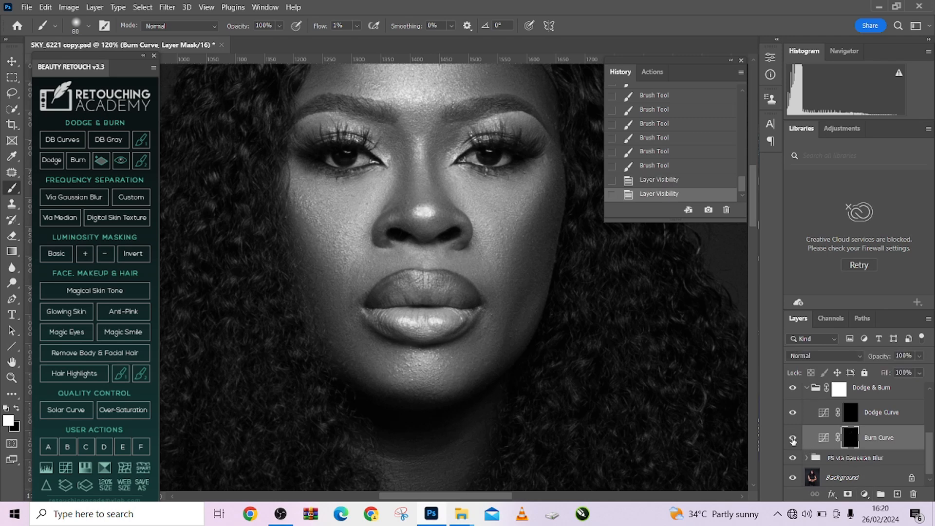
pyautogui.click(793, 438)
pyautogui.click(793, 439)
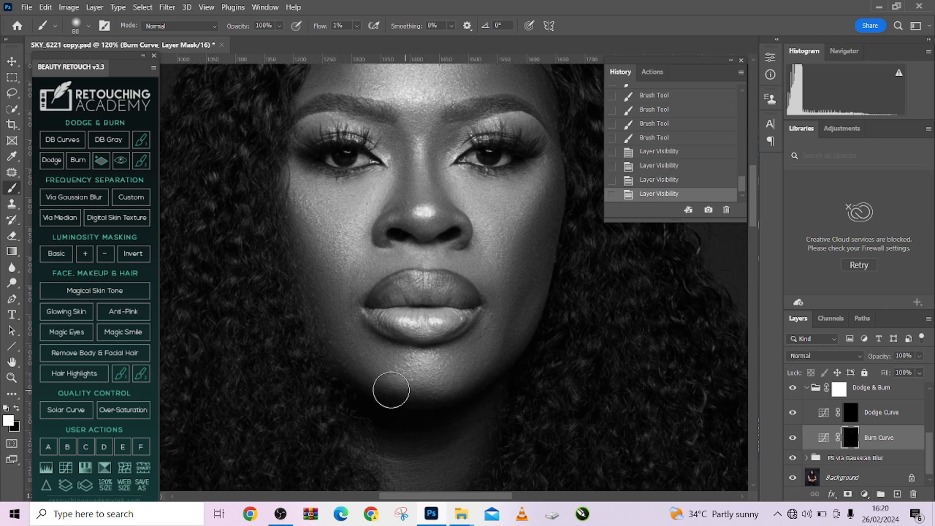
# - Burn the outer contours of the face along the jaw, cheeks and forehead on the Burn Curve mask, enlarging the brush to 121 px
pyautogui.moveTo(381, 382)
pyautogui.mouseDown()
pyautogui.moveTo(390, 372)
pyautogui.moveTo(361, 355)
pyautogui.mouseUp()
pyautogui.moveTo(305, 306); pyautogui.dragTo(292, 250)
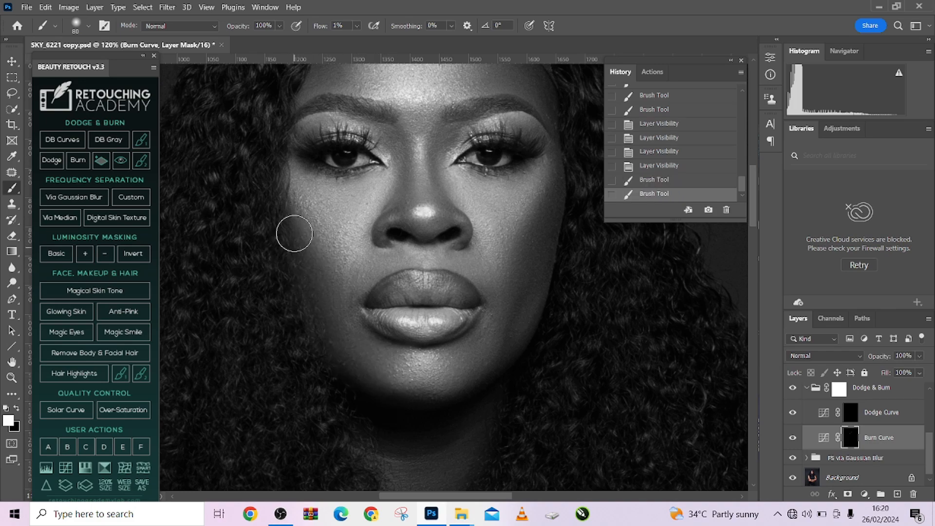
pyautogui.scroll(-3, 365, 314)
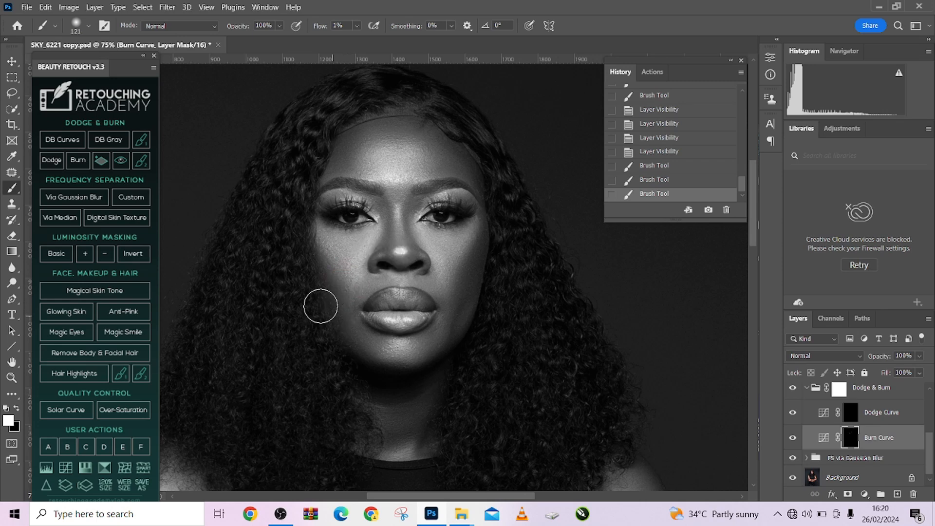
pyautogui.moveTo(319, 305)
pyautogui.mouseDown()
pyautogui.moveTo(336, 309)
pyautogui.moveTo(321, 284)
pyautogui.moveTo(338, 290)
pyautogui.moveTo(313, 257)
pyautogui.moveTo(340, 303)
pyautogui.moveTo(313, 246)
pyautogui.mouseUp()
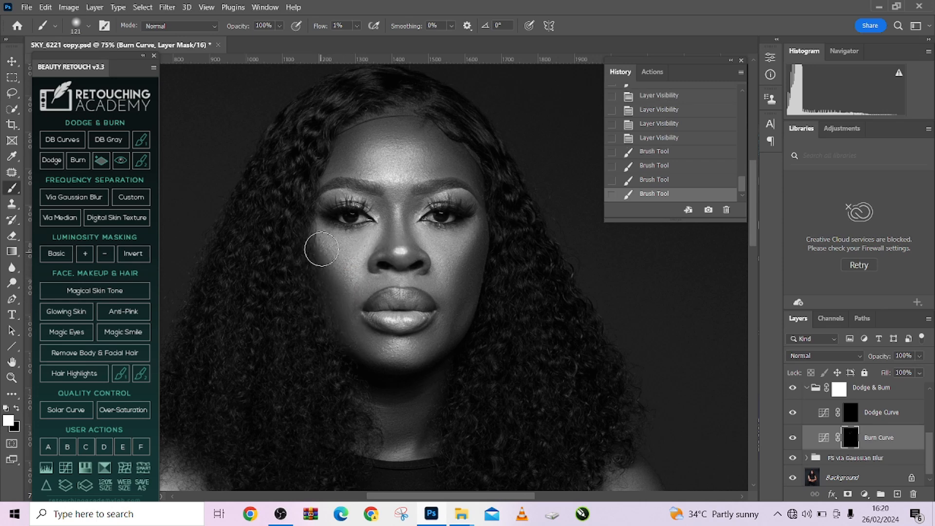
pyautogui.moveTo(471, 222)
pyautogui.mouseDown()
pyautogui.moveTo(460, 128)
pyautogui.moveTo(469, 175)
pyautogui.moveTo(414, 125)
pyautogui.moveTo(348, 137)
pyautogui.mouseUp()
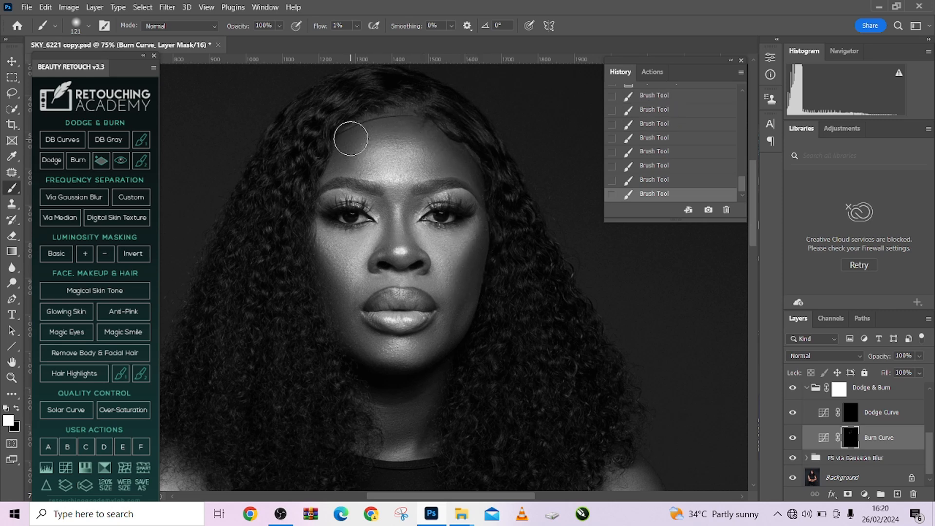
pyautogui.moveTo(336, 275)
pyautogui.mouseDown()
pyautogui.moveTo(321, 261)
pyautogui.moveTo(346, 306)
pyautogui.moveTo(307, 322)
pyautogui.moveTo(363, 343)
pyautogui.moveTo(377, 371)
pyautogui.moveTo(398, 381)
pyautogui.moveTo(426, 358)
pyautogui.moveTo(427, 369)
pyautogui.moveTo(418, 337)
pyautogui.moveTo(440, 370)
pyautogui.moveTo(439, 351)
pyautogui.moveTo(438, 362)
pyautogui.moveTo(478, 300)
pyautogui.moveTo(471, 272)
pyautogui.moveTo(469, 334)
pyautogui.mouseUp()
# - Set the brush flow to 2% and burn both sides of the nose bridge with a small brush of 23 to 31 px
pyautogui.scroll(4, 398, 154)
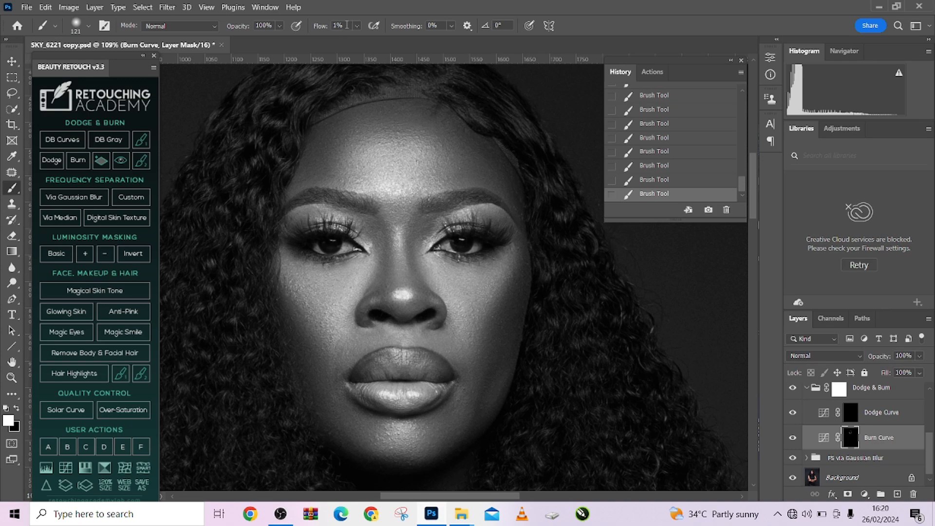
pyautogui.press('Return')
pyautogui.scroll(2, 341, 225)
pyautogui.moveTo(435, 264); pyautogui.dragTo(393, 263)
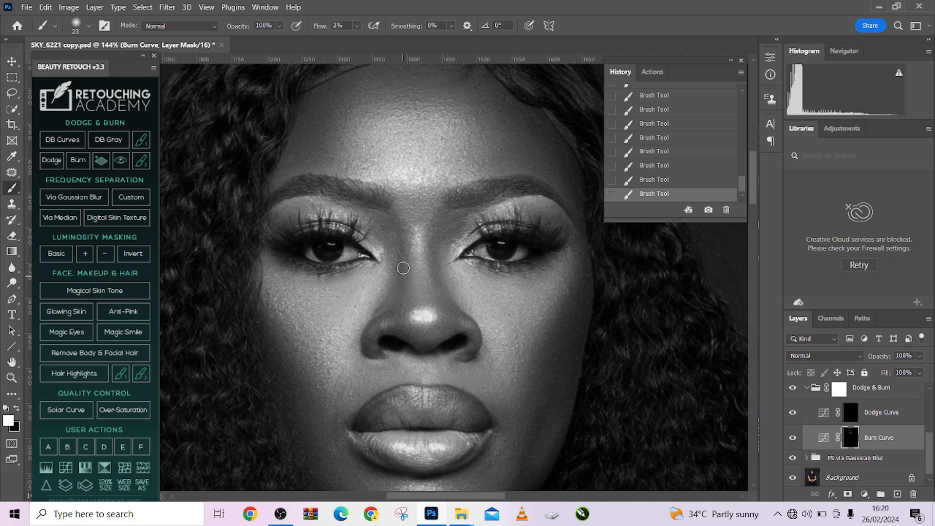
pyautogui.keyDown('alt'); pyautogui.rightClick(407, 275); pyautogui.keyUp('alt')
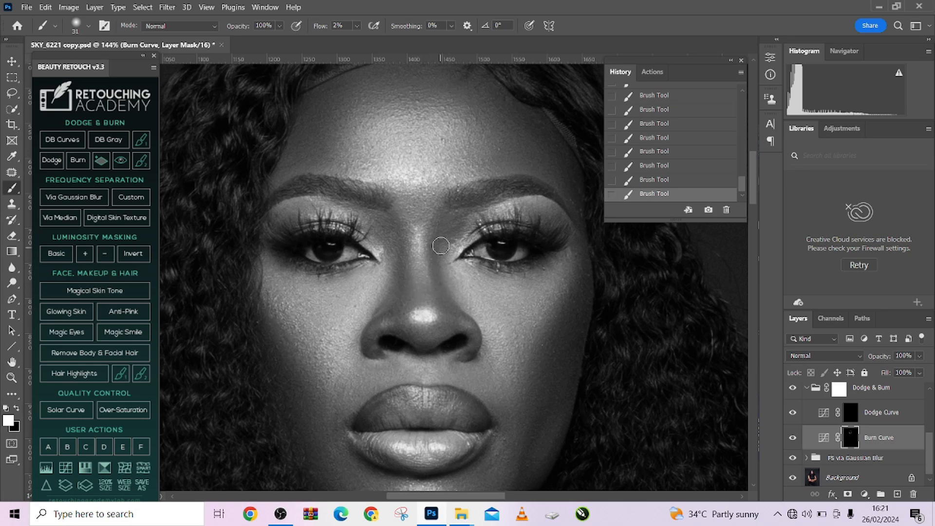
# - Set the brush flow to 3% and burn the lips on the Burn Curve mask with a 35 to 40 px brush
pyautogui.scroll(-6, 574, 294)
pyautogui.scroll(5, 480, 376)
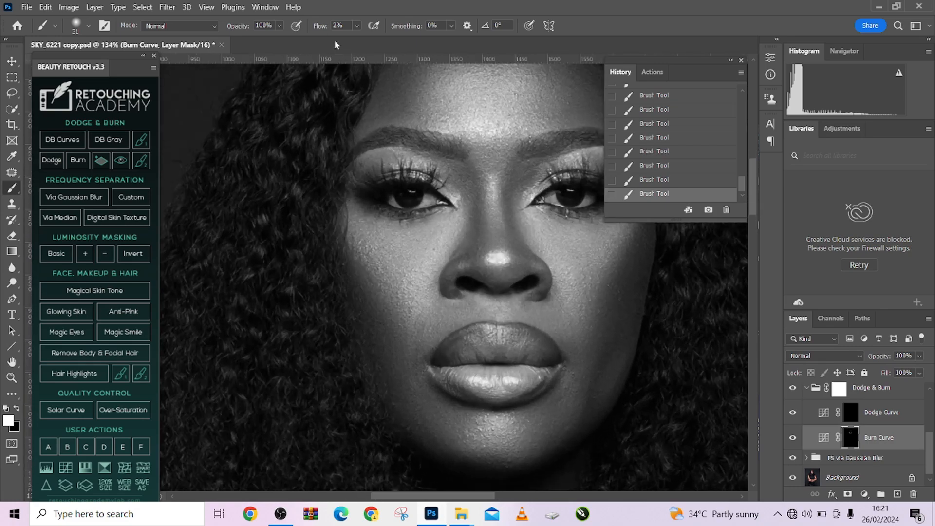
pyautogui.moveTo(560, 368); pyautogui.dragTo(451, 186)
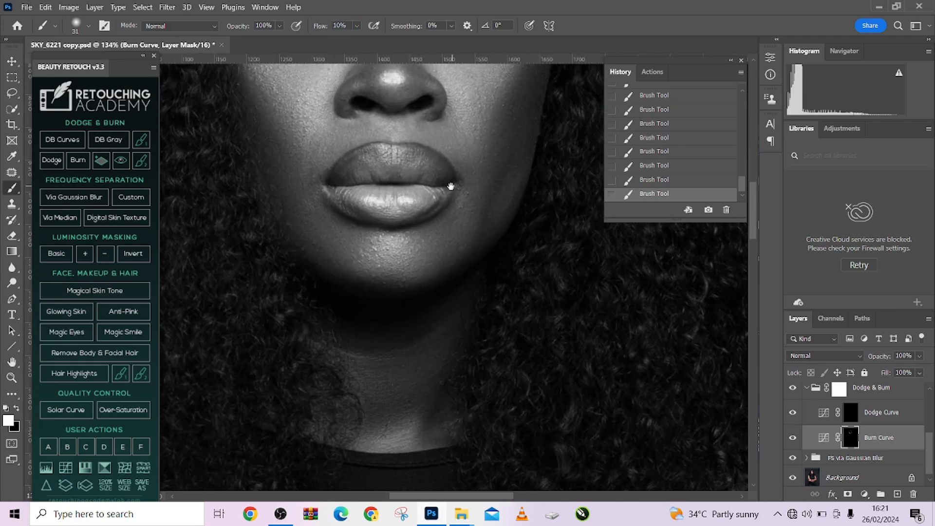
pyautogui.scroll(2, 407, 161)
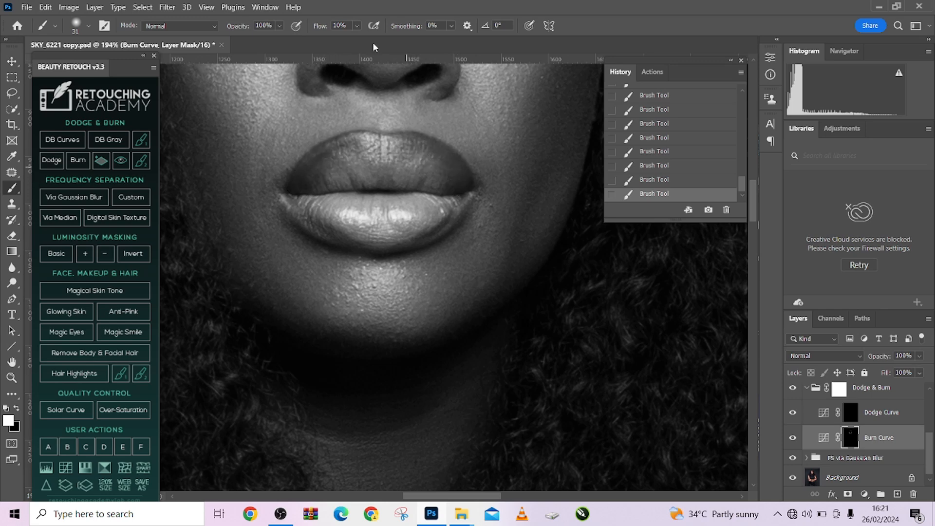
pyautogui.keyDown('alt'); pyautogui.rightClick(431, 228); pyautogui.keyUp('alt')
pyautogui.write('3')
pyautogui.scroll(3, 421, 222)
pyautogui.press(']')
pyautogui.press(']')
pyautogui.press(']')
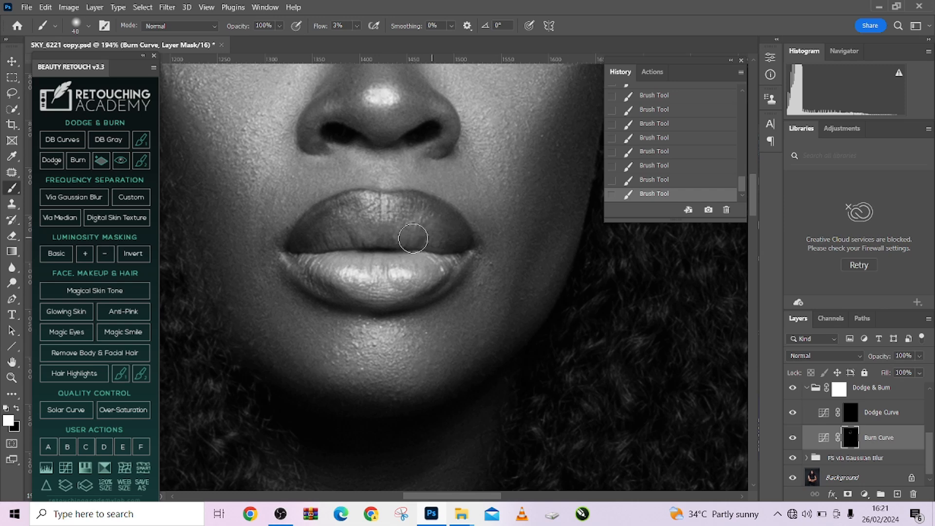
pyautogui.press('[')
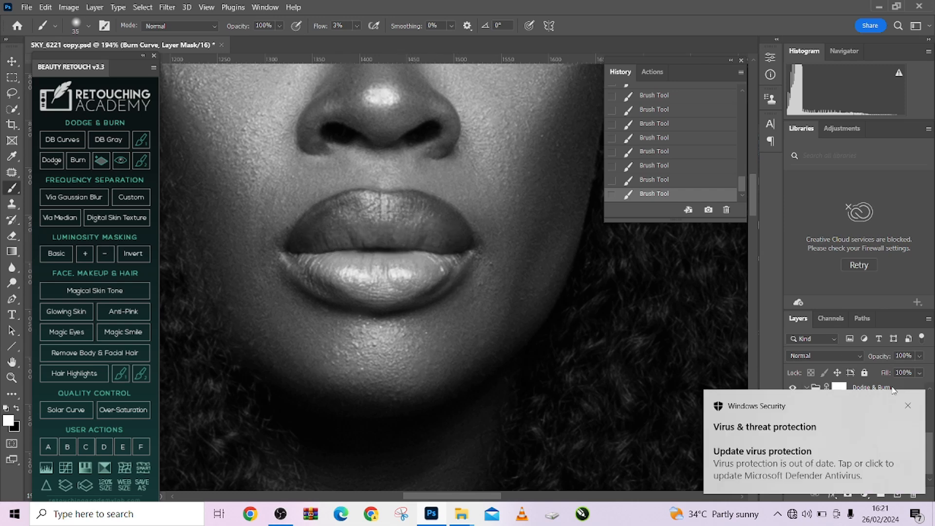
pyautogui.click(908, 405)
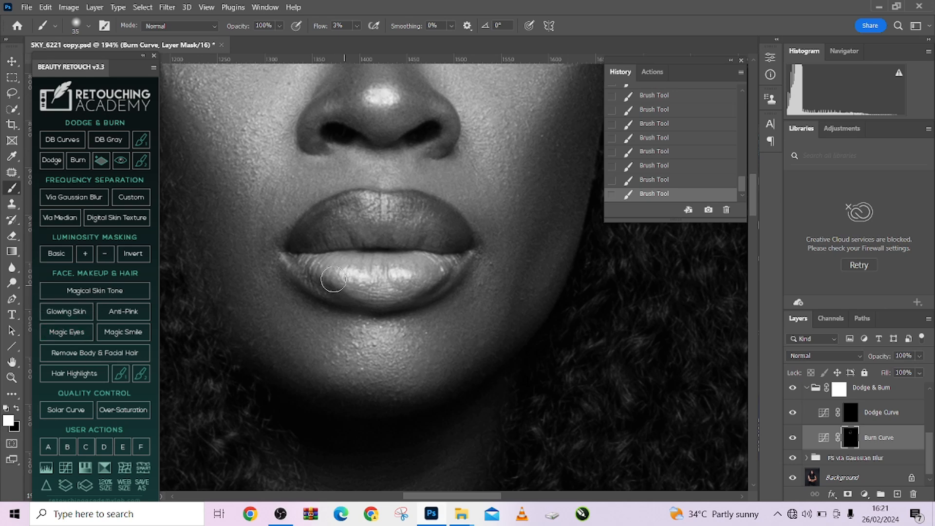
# - Target the Dodge Curve mask and brighten the highlights of the lips with a 25 px brush
pyautogui.click(869, 412)
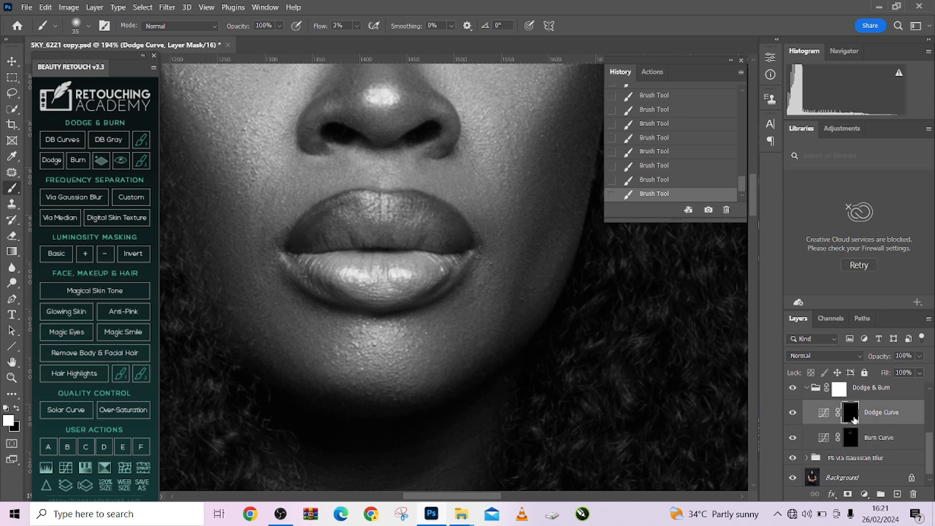
pyautogui.press(']')
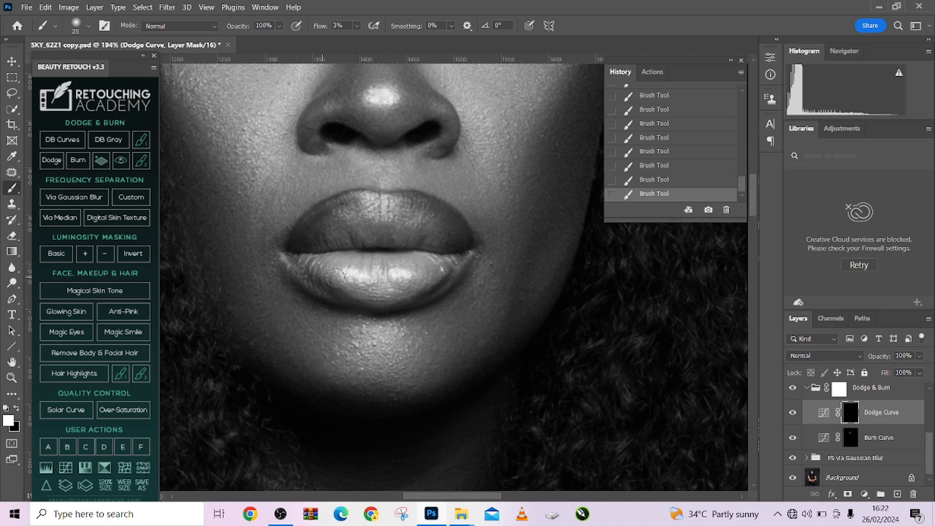
pyautogui.scroll(-5, 378, 283)
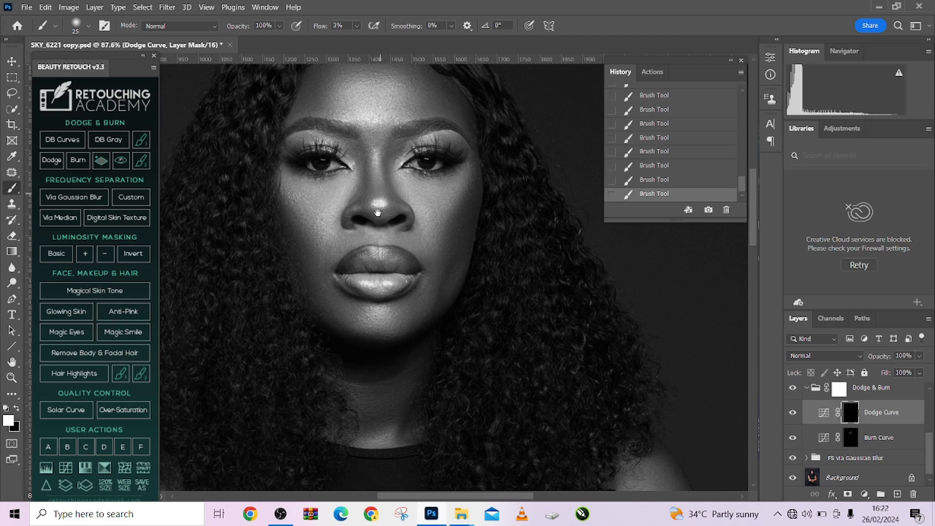
# - Hide the FS via Gaussian Blur group and dodge the nose from the bridge to the tip, enlarging the brush to 45 px
pyautogui.scroll(2, 380, 263)
pyautogui.scroll(2, 378, 235)
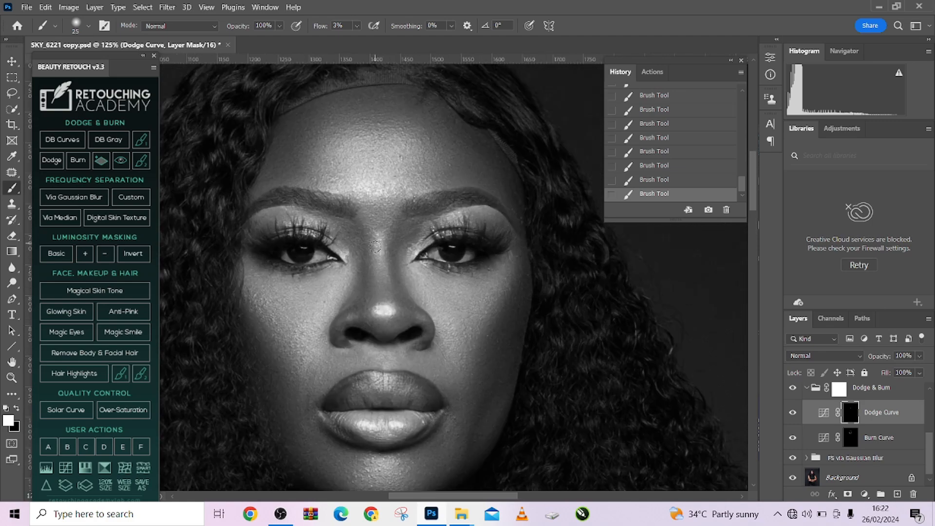
pyautogui.scroll(2, 372, 266)
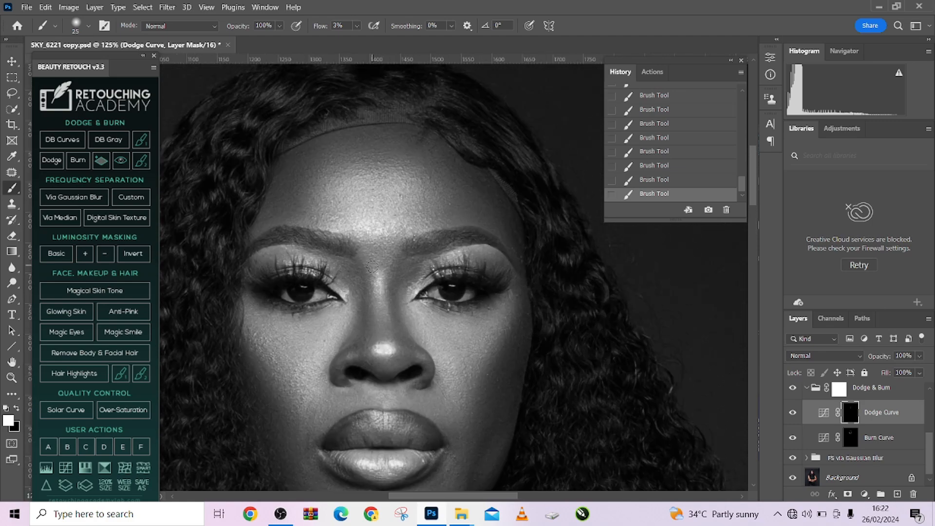
pyautogui.press(']')
pyautogui.scroll(-1, 835, 446)
pyautogui.click(793, 454)
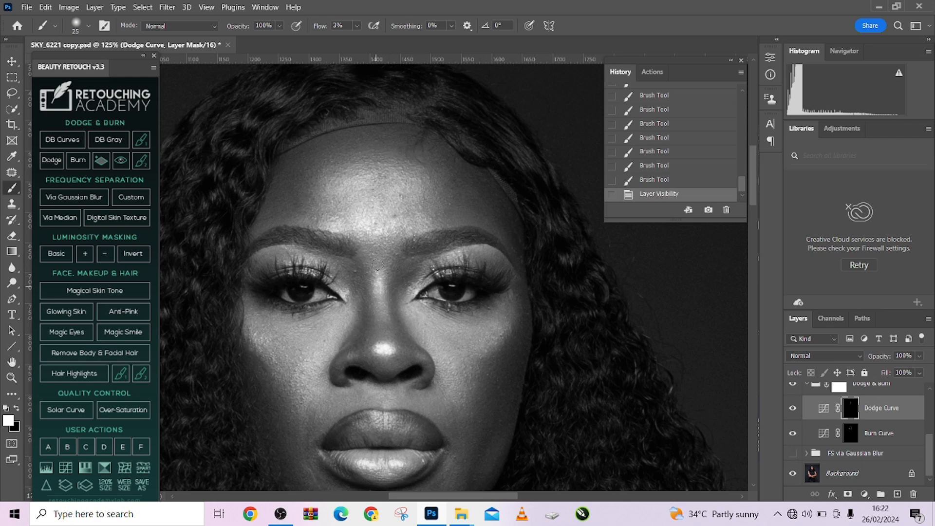
pyautogui.moveTo(377, 290); pyautogui.dragTo(378, 301)
pyautogui.moveTo(377, 301)
pyautogui.mouseDown()
pyautogui.moveTo(390, 354)
pyautogui.moveTo(377, 305)
pyautogui.mouseUp()
pyautogui.press(']')
pyautogui.moveTo(374, 263); pyautogui.dragTo(383, 375)
pyautogui.moveTo(385, 326)
pyautogui.mouseDown()
pyautogui.moveTo(375, 287)
pyautogui.moveTo(384, 271)
pyautogui.moveTo(397, 336)
pyautogui.mouseUp()
pyautogui.press(']')
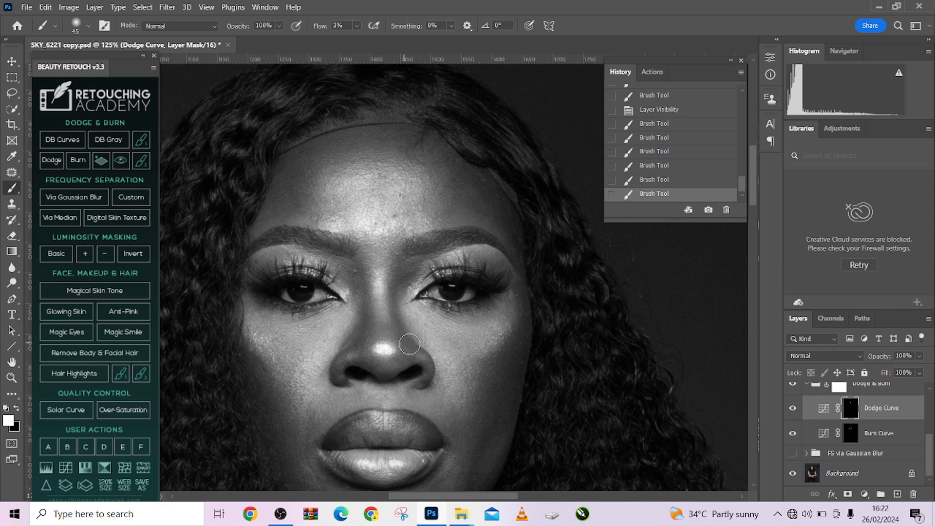
pyautogui.scroll(-3, 411, 345)
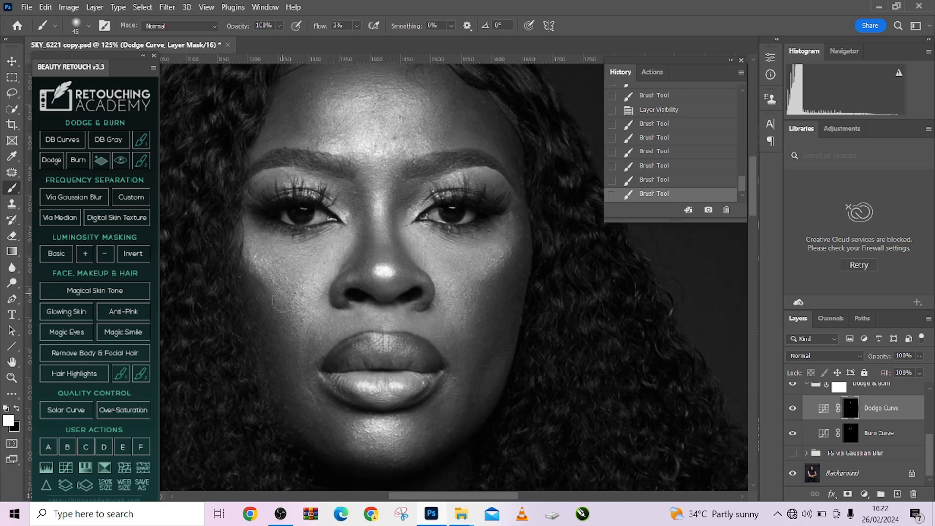
# - Show the FS via Gaussian Blur group again and dodge both cheeks below the eyes with a 60 to 80 px brush
pyautogui.click(793, 453)
pyautogui.press(']')
pyautogui.press(']')
pyautogui.press(']')
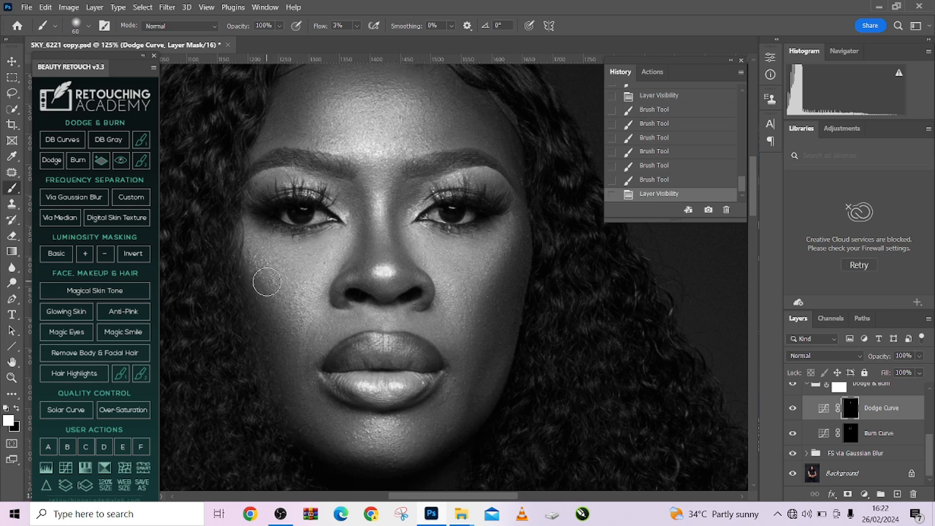
pyautogui.moveTo(279, 273)
pyautogui.mouseDown()
pyautogui.moveTo(290, 295)
pyautogui.moveTo(305, 280)
pyautogui.mouseUp()
pyautogui.moveTo(256, 251); pyautogui.dragTo(293, 292)
pyautogui.moveTo(507, 238)
pyautogui.mouseDown()
pyautogui.moveTo(488, 233)
pyautogui.moveTo(494, 249)
pyautogui.moveTo(460, 329)
pyautogui.moveTo(486, 254)
pyautogui.mouseUp()
pyautogui.moveTo(420, 249)
pyautogui.mouseDown()
pyautogui.moveTo(467, 257)
pyautogui.moveTo(466, 309)
pyautogui.moveTo(493, 243)
pyautogui.moveTo(461, 308)
pyautogui.moveTo(490, 250)
pyautogui.moveTo(447, 240)
pyautogui.moveTo(465, 313)
pyautogui.mouseUp()
pyautogui.moveTo(273, 263); pyautogui.dragTo(299, 326)
# - Reduce the brush to 40 px and dodge the center of the chin, undoing one stroke and repainting it
pyautogui.scroll(-3, 305, 303)
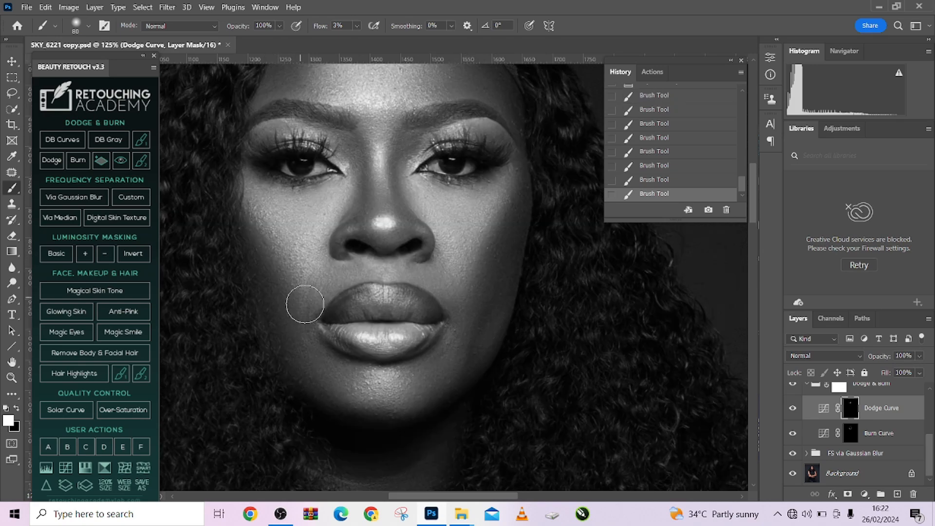
pyautogui.press('[')
pyautogui.press('[')
pyautogui.press('[')
pyautogui.press('[')
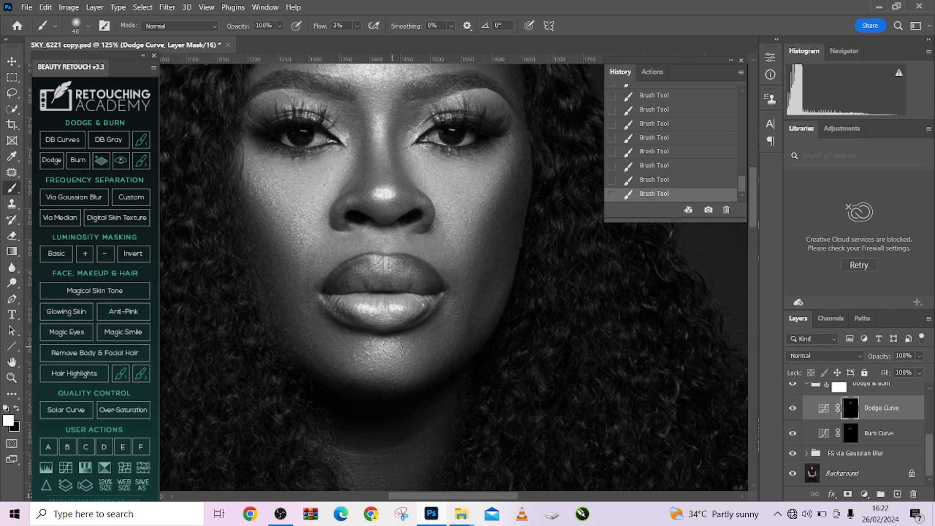
pyautogui.hotkey('ctrl', 'z')
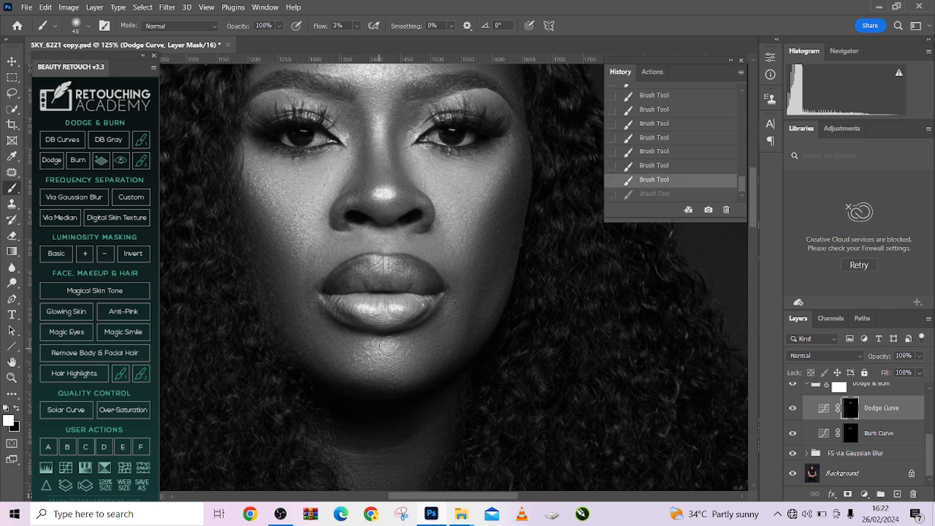
pyautogui.moveTo(388, 346); pyautogui.dragTo(386, 363)
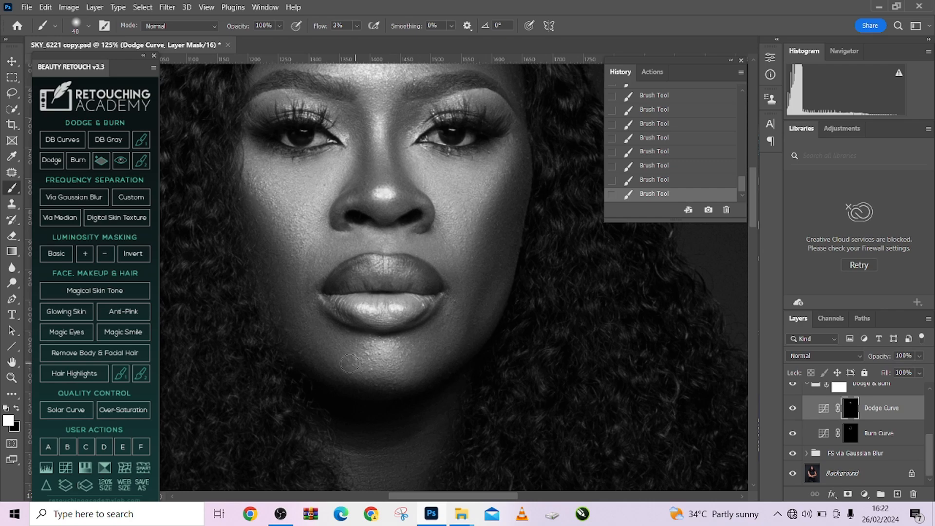
pyautogui.scroll(2, 431, 419)
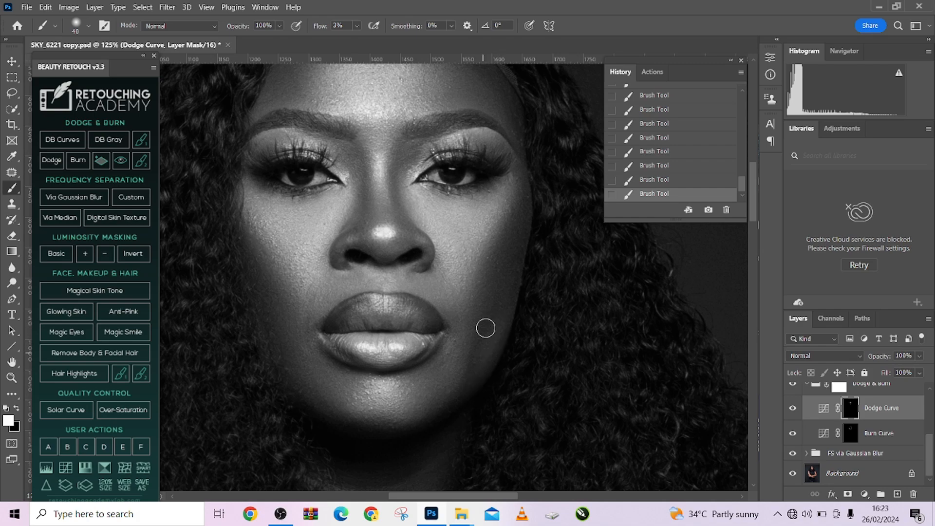
pyautogui.press(']')
# - Refine the brow bones and eyelids with a 26 px brush, alternating between the Burn Curve and Dodge Curve masks
pyautogui.scroll(-5, 410, 355)
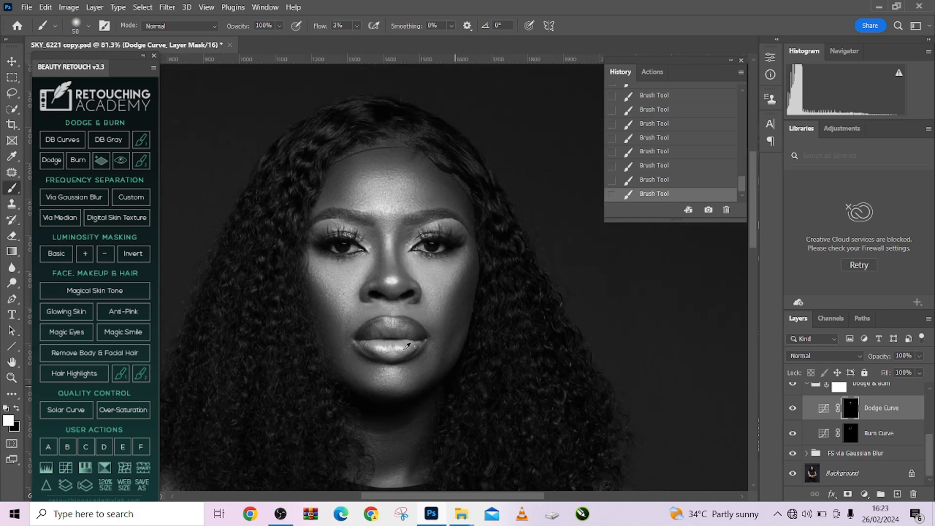
pyautogui.scroll(5, 367, 262)
pyautogui.keyDown('alt'); pyautogui.moveTo(299, 211); pyautogui.dragTo(287, 209); pyautogui.keyUp('alt')
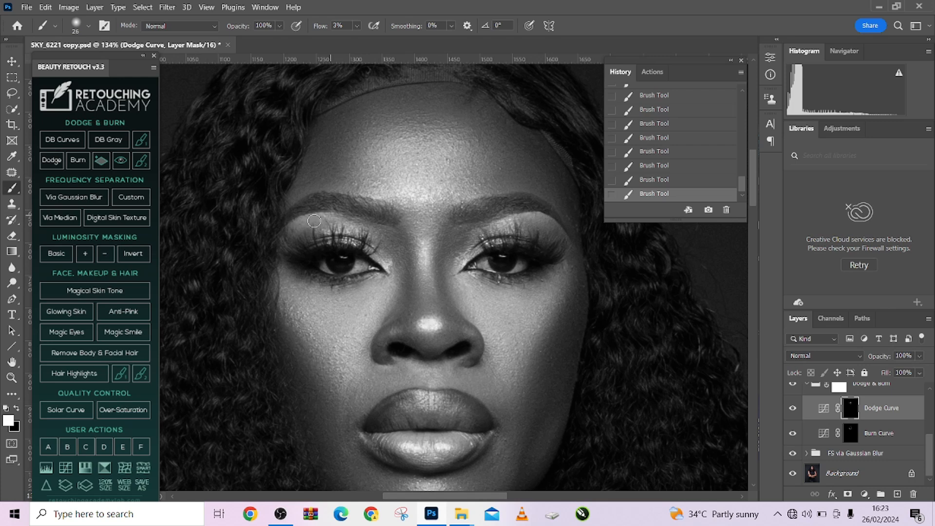
pyautogui.click(855, 433)
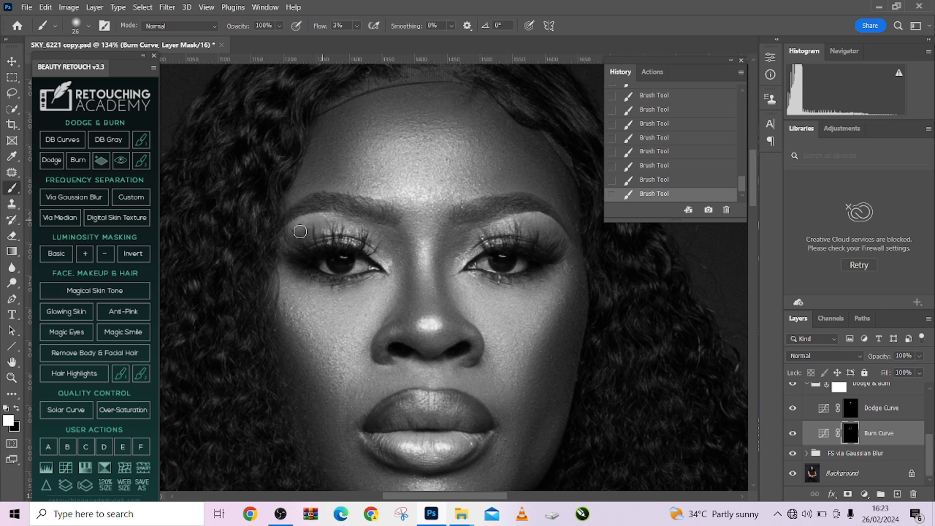
pyautogui.click(851, 411)
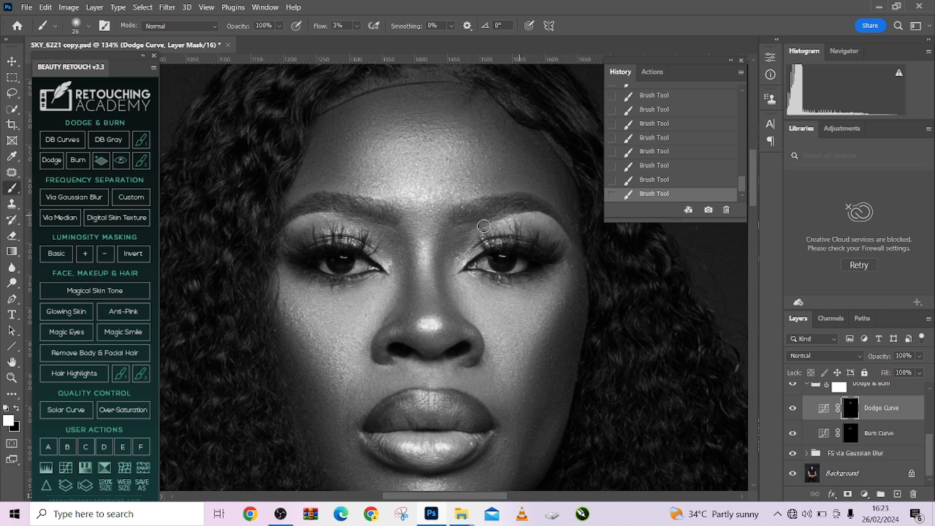
pyautogui.click(850, 433)
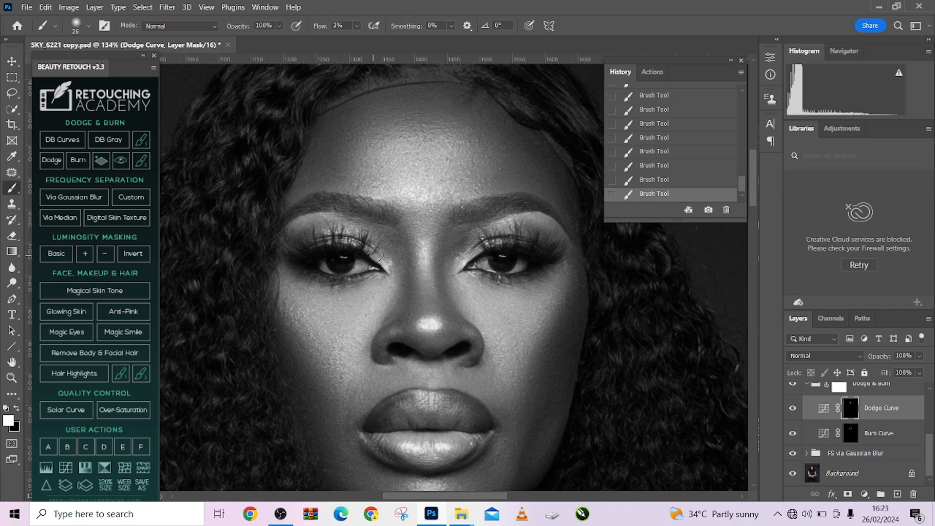
# - Compare the portrait with and without dodging by toggling the Dodge Curve layer's visibility, and view the wider image
pyautogui.scroll(-3, 408, 291)
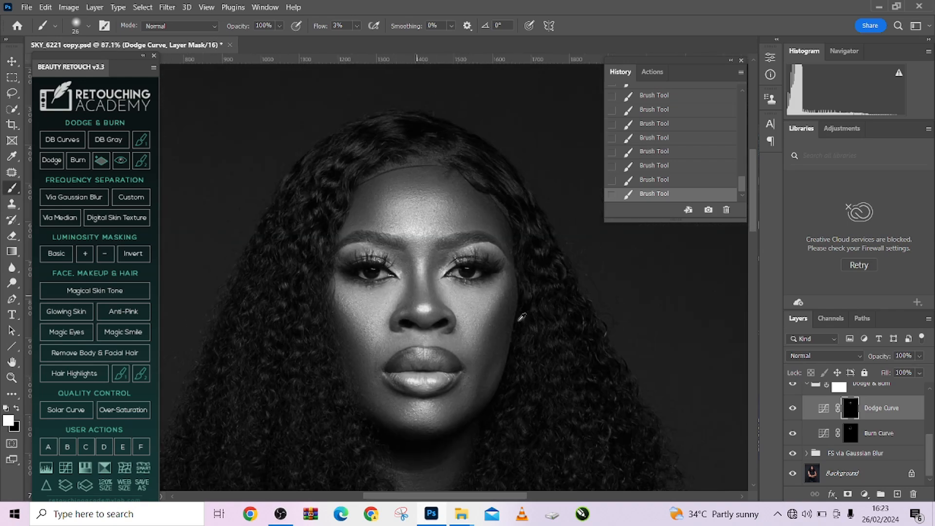
pyautogui.click(793, 408)
pyautogui.click(792, 408)
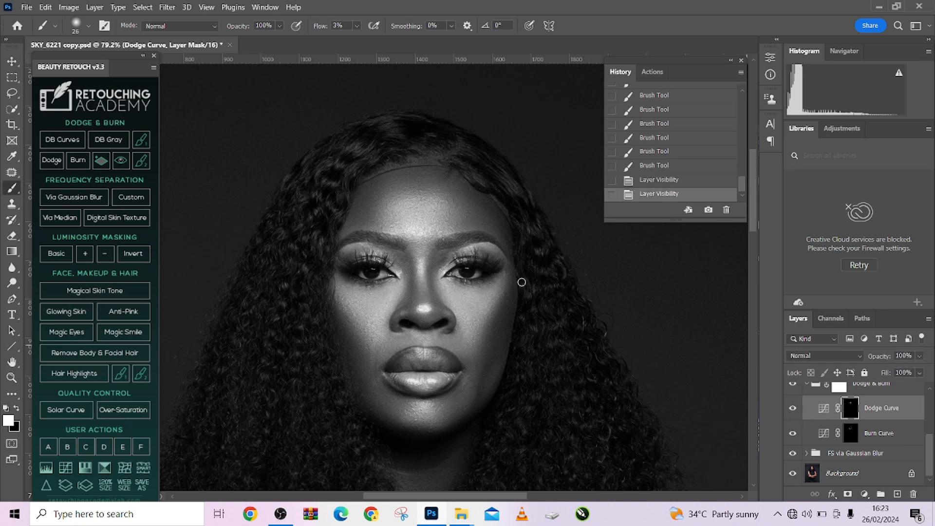
pyautogui.scroll(-1, 417, 204)
pyautogui.scroll(-5, 416, 204)
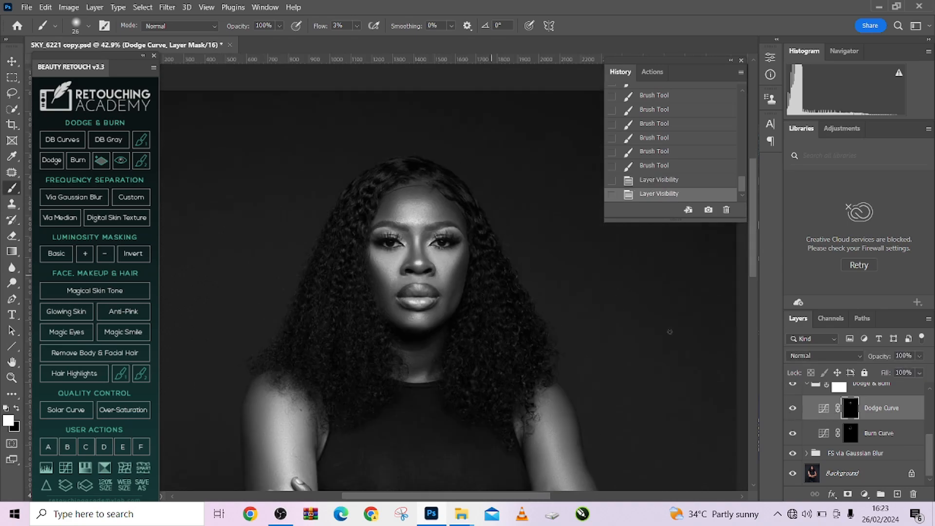
# - Compare the portrait with and without burning by toggling the Burn Curve layer's visibility
pyautogui.click(793, 435)
pyautogui.click(793, 435)
pyautogui.click(793, 435)
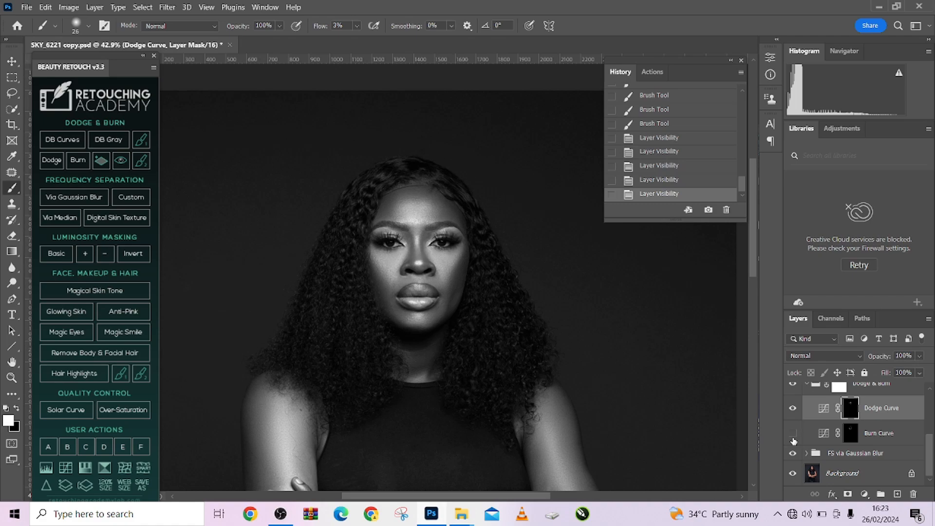
pyautogui.click(793, 435)
# - Burn the upper forehead along the hairline on the Burn Curve mask with a 102 px brush
pyautogui.click(855, 437)
pyautogui.scroll(4, 382, 175)
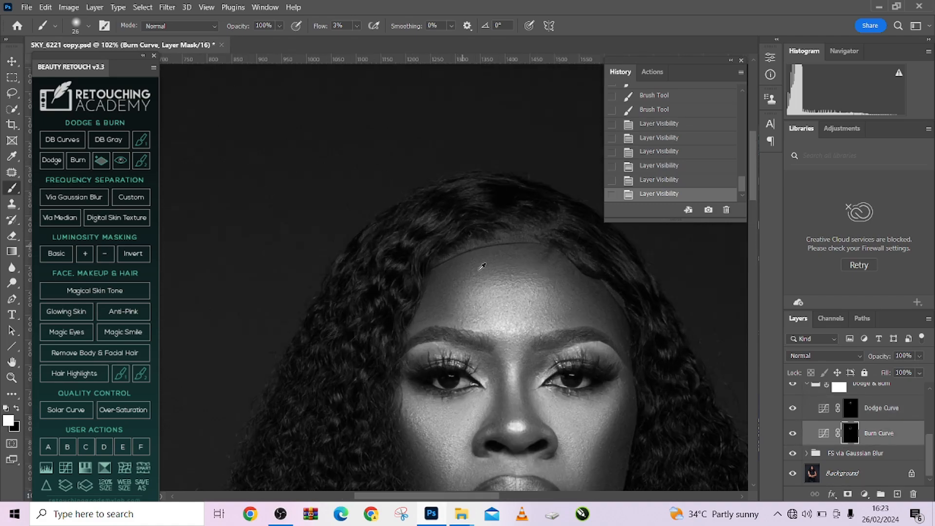
pyautogui.moveTo(507, 330); pyautogui.dragTo(516, 330)
pyautogui.moveTo(471, 278); pyautogui.dragTo(512, 263)
pyautogui.moveTo(574, 271)
pyautogui.mouseDown()
pyautogui.moveTo(551, 300)
pyautogui.moveTo(569, 321)
pyautogui.moveTo(583, 307)
pyautogui.moveTo(608, 318)
pyautogui.moveTo(538, 271)
pyautogui.moveTo(461, 267)
pyautogui.mouseUp()
pyautogui.scroll(-3, 468, 280)
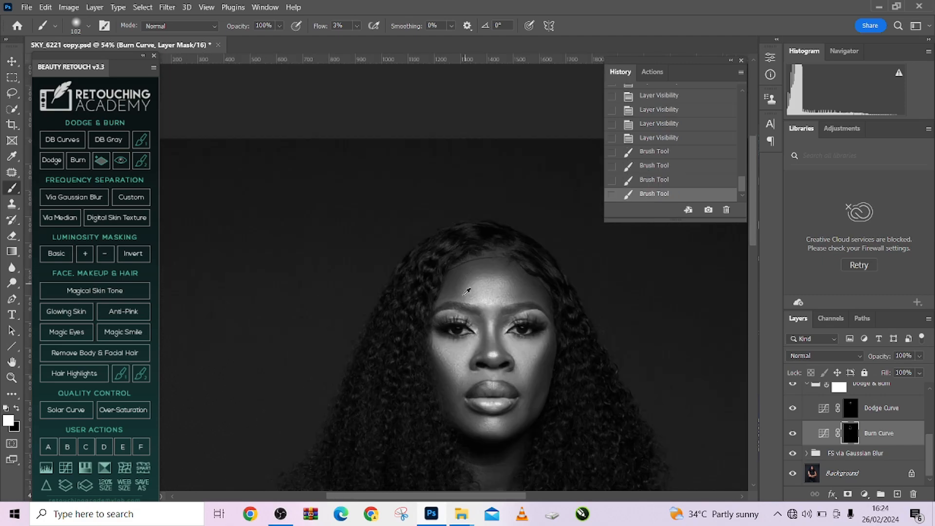
# - Dodge the upper arm and forearm on the image's right side on the Dodge Curve mask, using a brush of about 125 px
pyautogui.moveTo(527, 385); pyautogui.dragTo(395, 126)
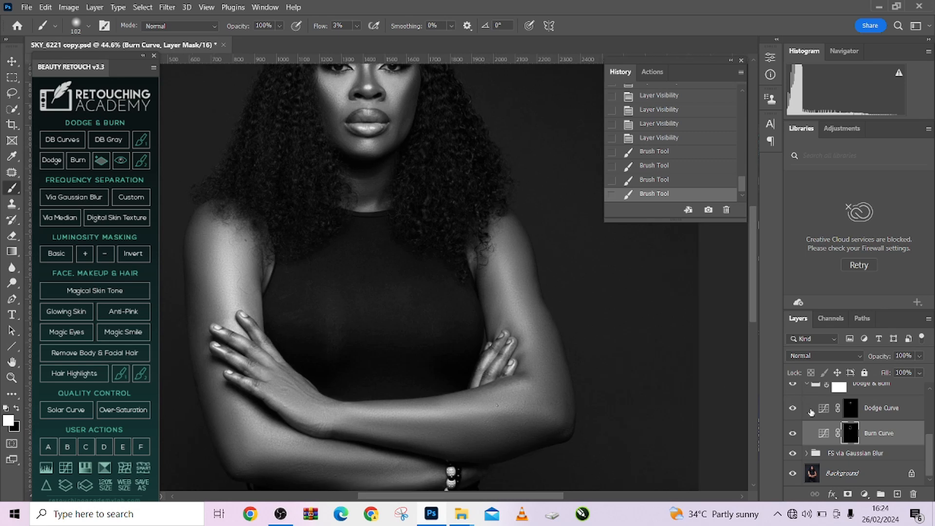
pyautogui.click(851, 409)
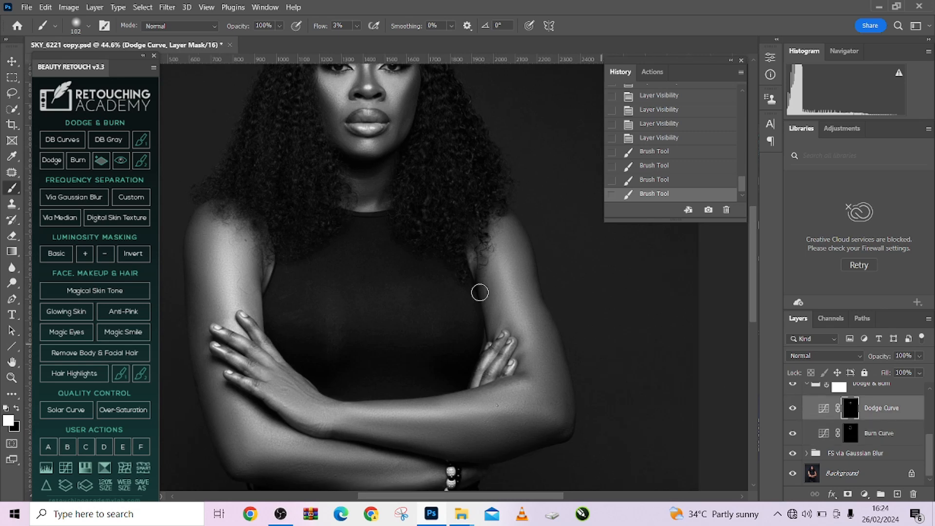
pyautogui.press(']')
pyautogui.press(']')
pyautogui.moveTo(508, 257); pyautogui.dragTo(496, 242)
pyautogui.press(']')
pyautogui.moveTo(521, 311)
pyautogui.mouseDown()
pyautogui.moveTo(537, 372)
pyautogui.moveTo(471, 399)
pyautogui.mouseUp()
pyautogui.press('[')
pyautogui.moveTo(377, 413); pyautogui.dragTo(484, 426)
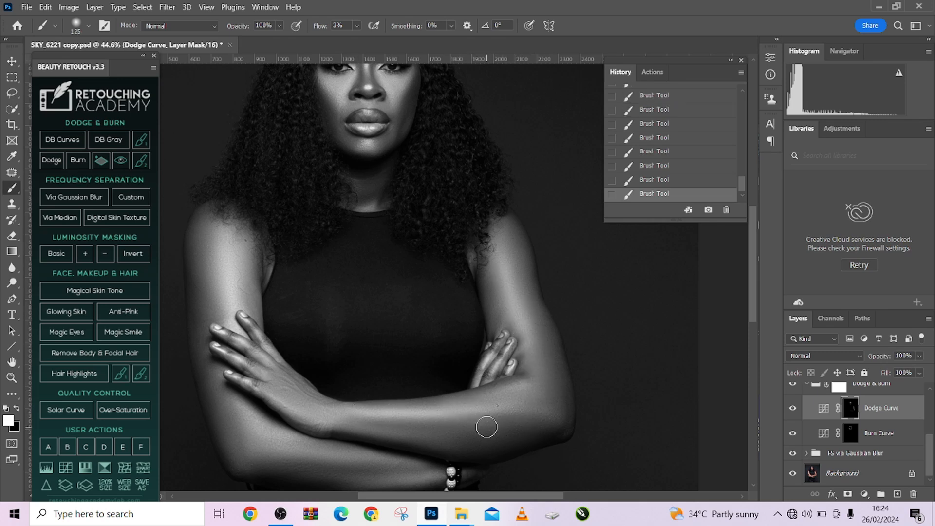
# - Dodge the other arm and its lower forearm on the Dodge Curve mask with a 150 to 200 px brush
pyautogui.press(']')
pyautogui.scroll(-1, 241, 394)
pyautogui.scroll(-3, 241, 395)
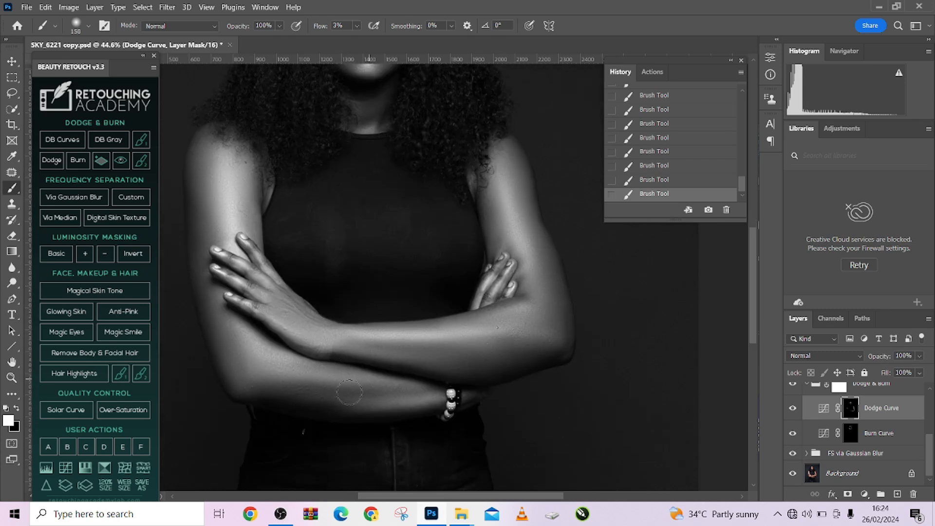
pyautogui.press('[')
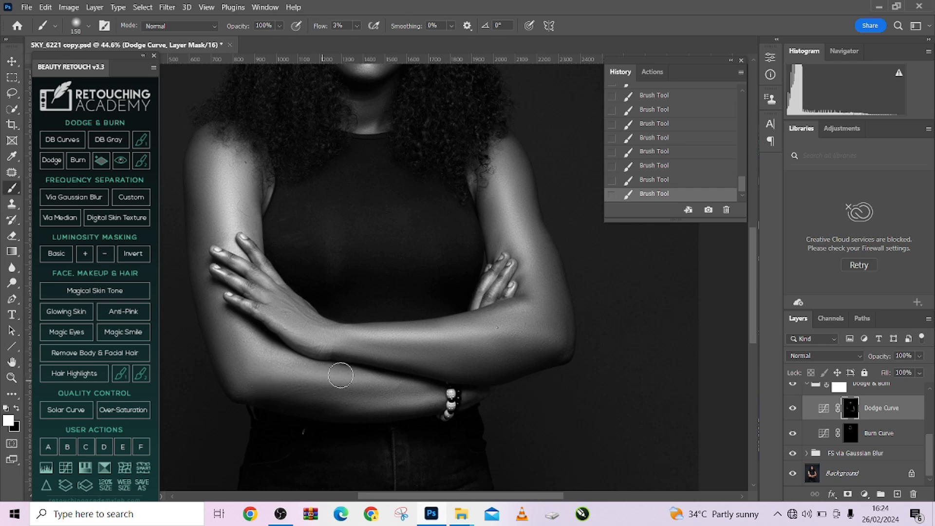
pyautogui.press(']')
pyautogui.press(']')
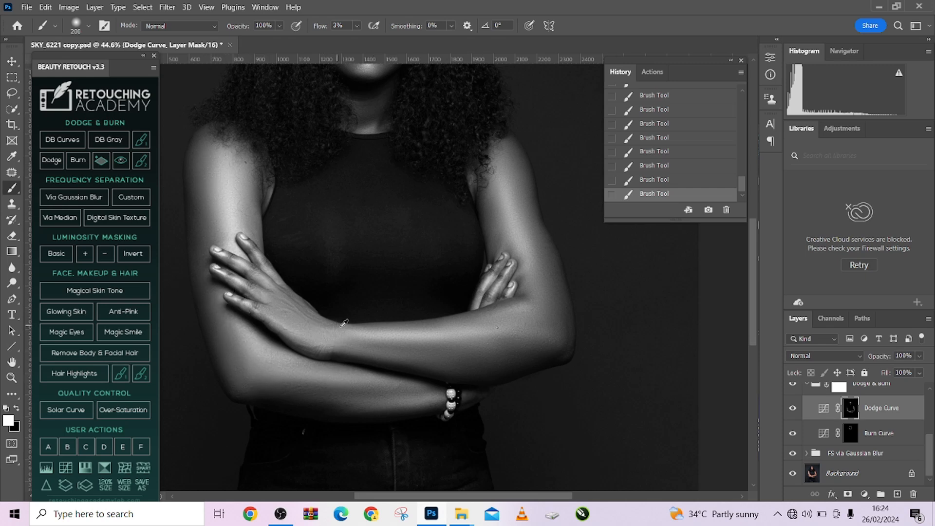
# - View the whole portrait and hide the Visual Aid - DELETE group to show the image in color
pyautogui.scroll(-5, 356, 331)
pyautogui.scroll(2, 804, 448)
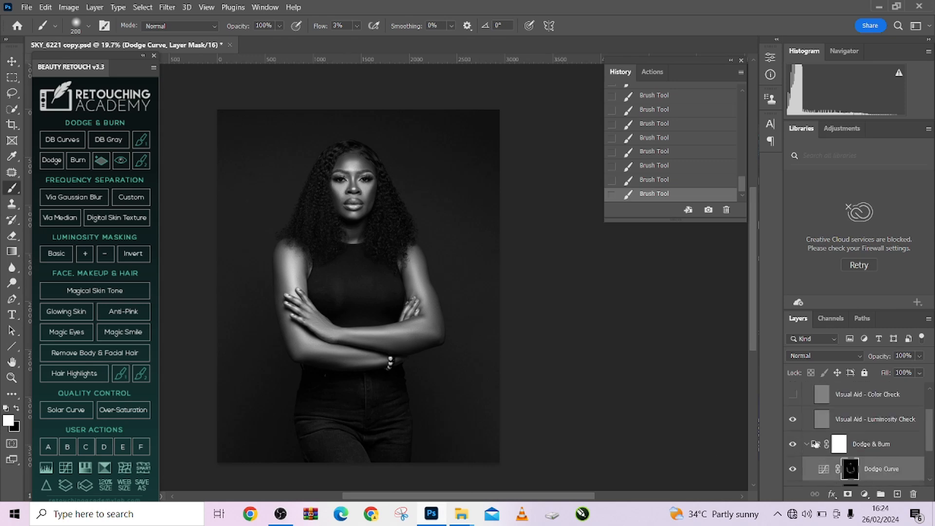
pyautogui.scroll(2, 809, 428)
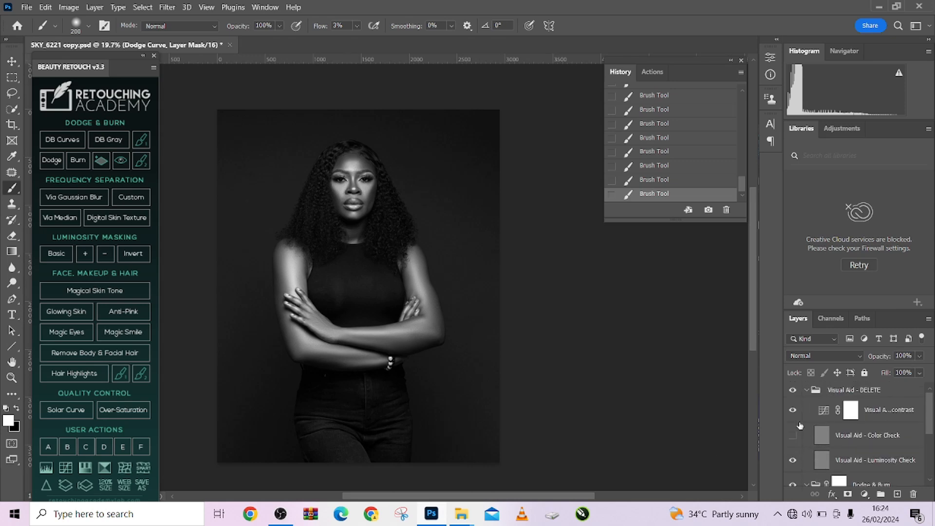
pyautogui.click(792, 389)
pyautogui.scroll(1, 438, 329)
pyautogui.scroll(-1, 822, 433)
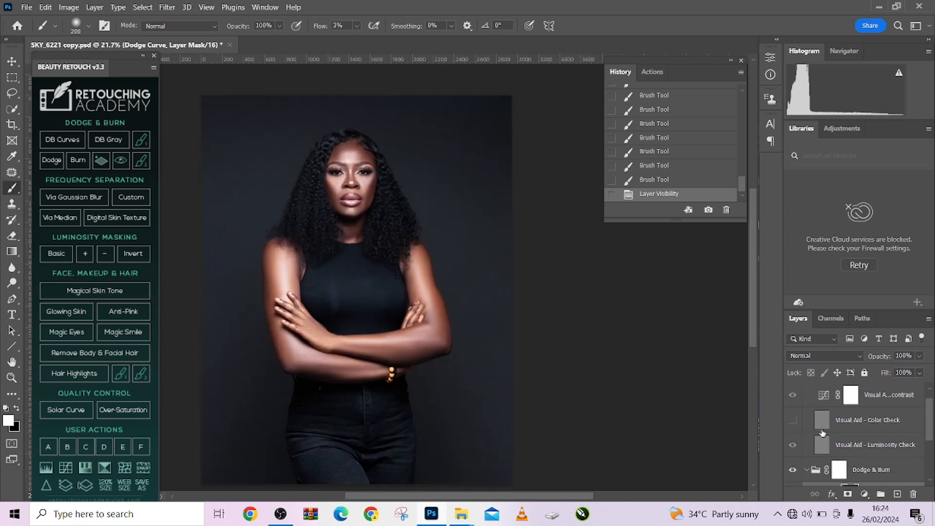
# - Compare the portrait with and without sculpting by toggling the Dodge & Burn group's visibility, up close and at full view
pyautogui.scroll(-1, 796, 461)
pyautogui.click(793, 440)
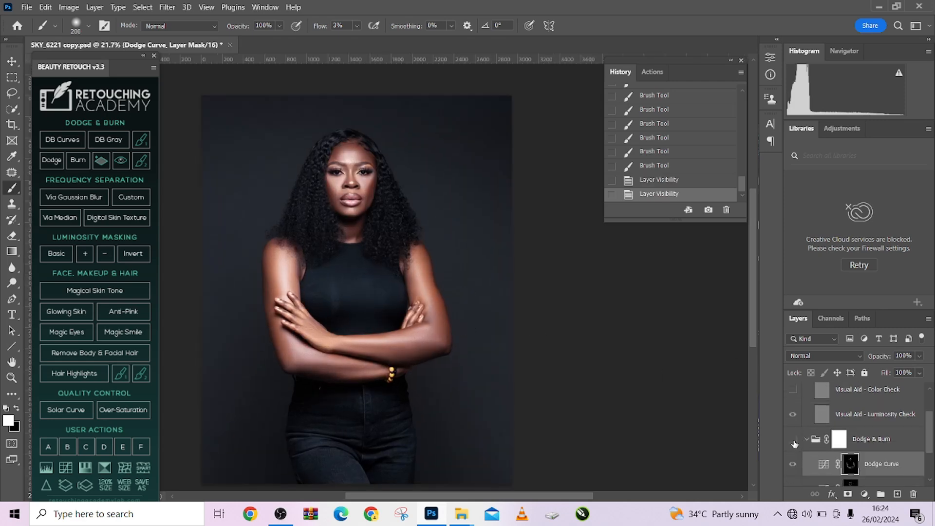
pyautogui.click(795, 443)
pyautogui.click(794, 443)
pyautogui.scroll(1, 370, 163)
pyautogui.scroll(3, 371, 163)
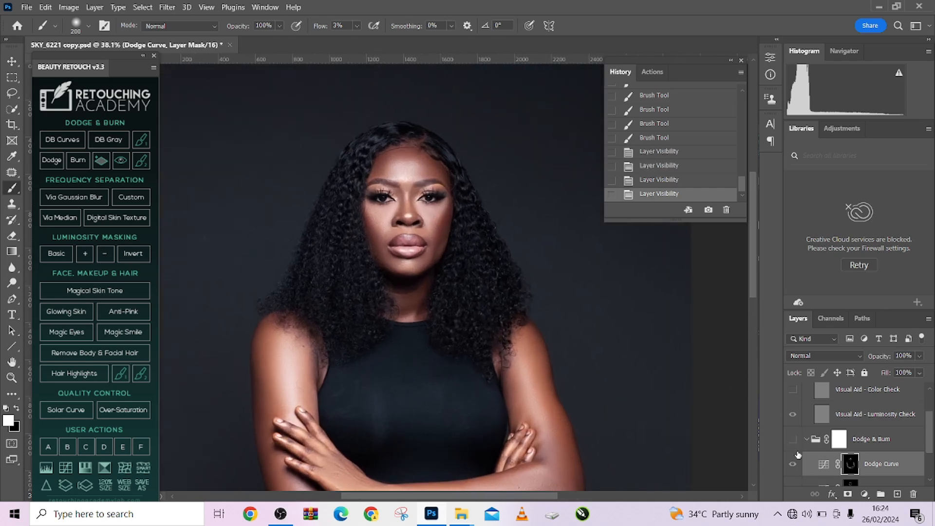
pyautogui.click(795, 443)
pyautogui.click(794, 443)
pyautogui.click(794, 442)
pyautogui.click(794, 441)
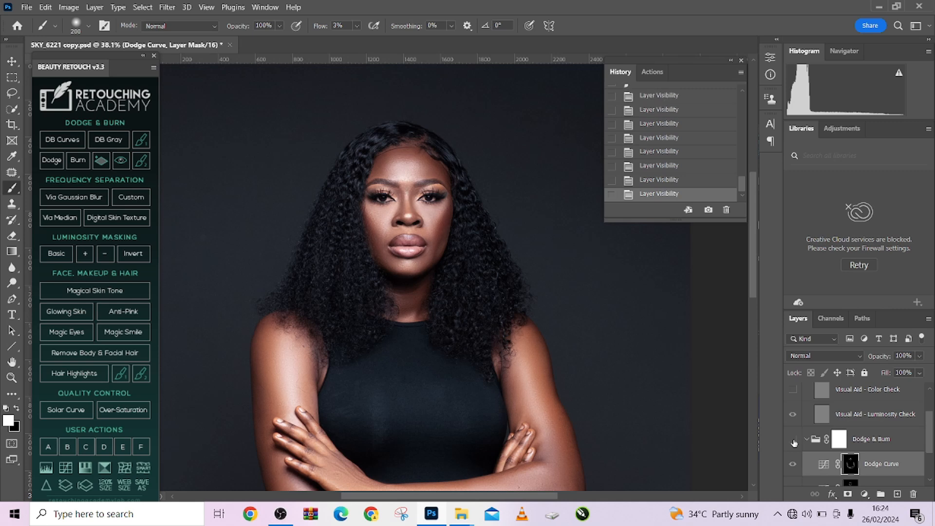
pyautogui.click(795, 443)
pyautogui.click(794, 443)
pyautogui.click(794, 442)
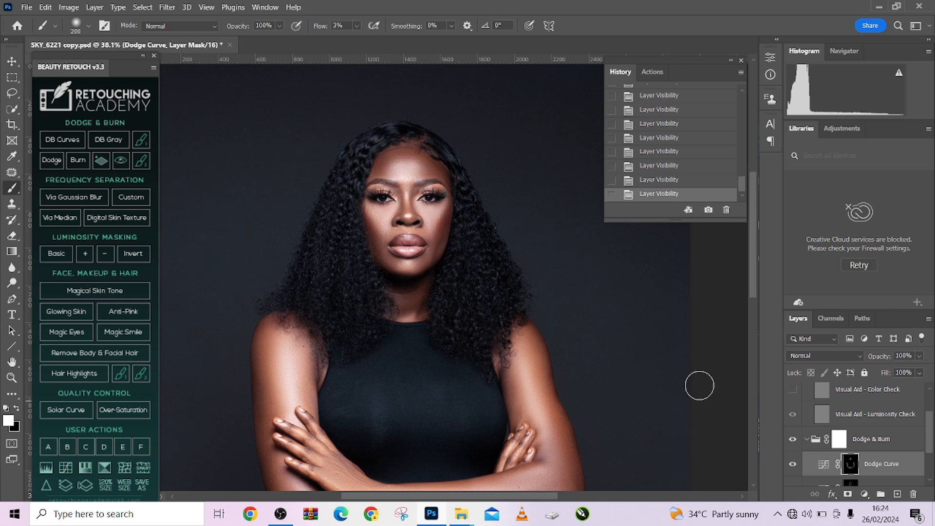
pyautogui.scroll(-3, 484, 311)
pyautogui.moveTo(493, 352); pyautogui.dragTo(471, 279)
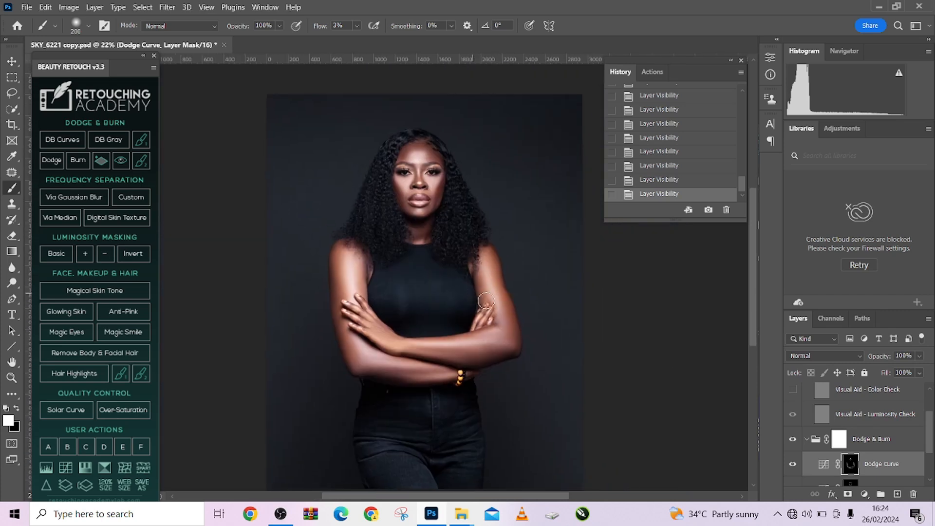
pyautogui.scroll(-2, 881, 437)
pyautogui.scroll(1, 828, 434)
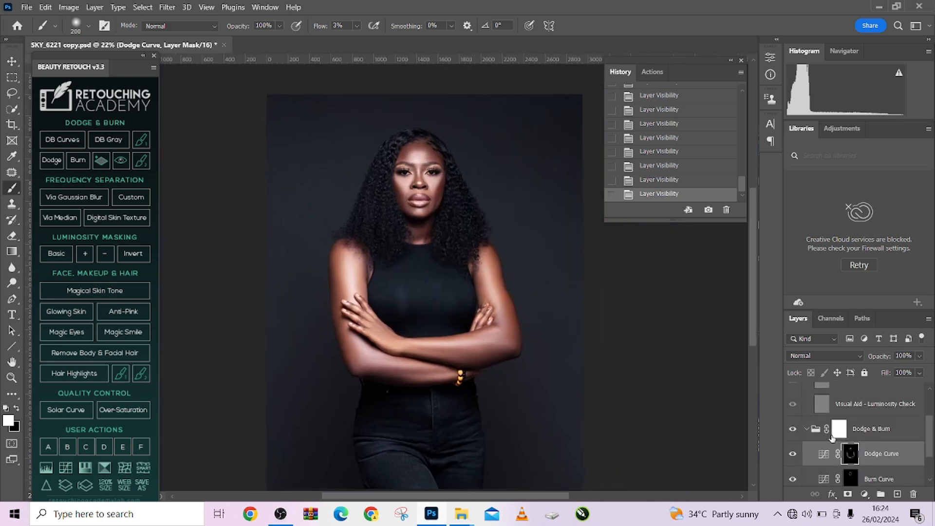
# - Collapse the Dodge & Burn group and delete the Visual Aid - DELETE group
pyautogui.click(806, 430)
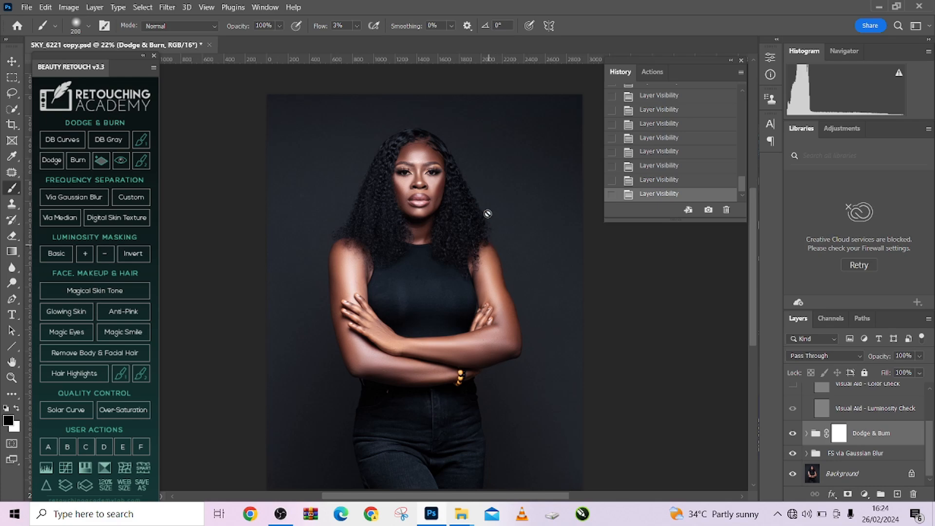
pyautogui.scroll(8, 426, 193)
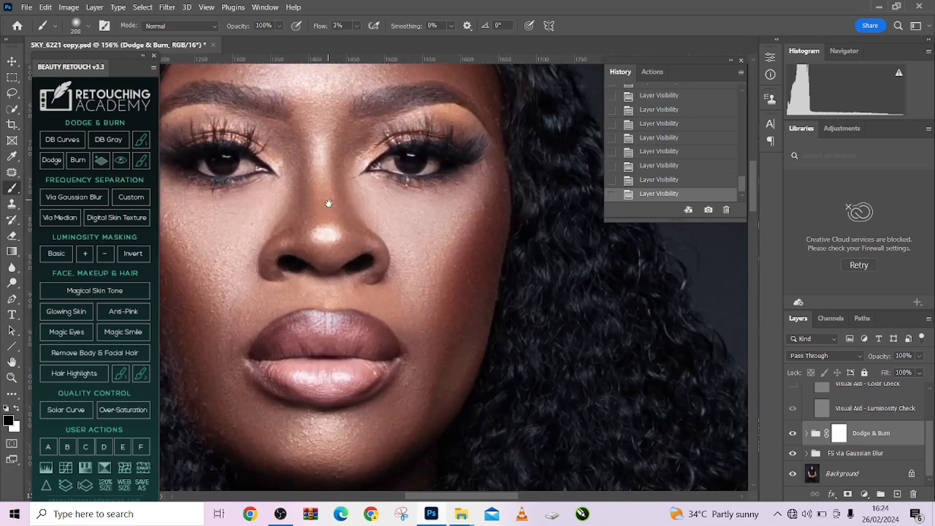
pyautogui.moveTo(389, 288); pyautogui.dragTo(420, 307)
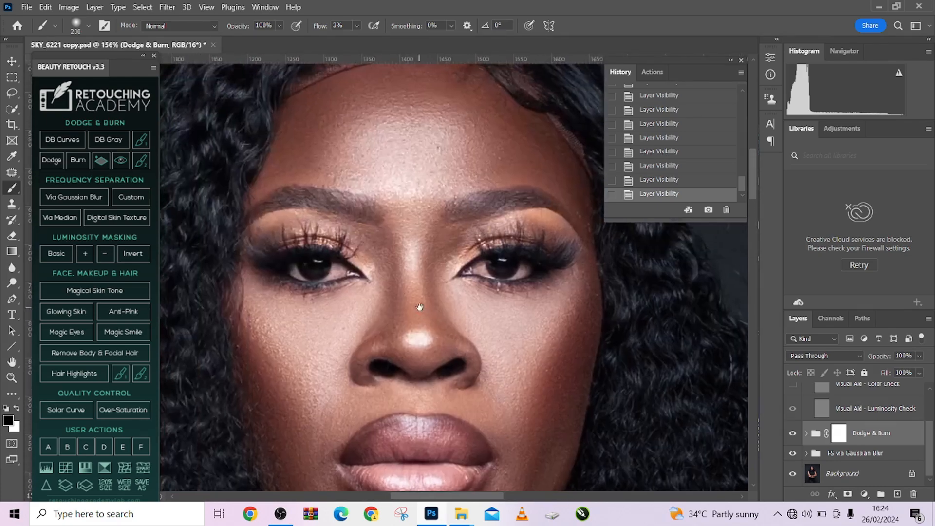
pyautogui.scroll(2, 853, 435)
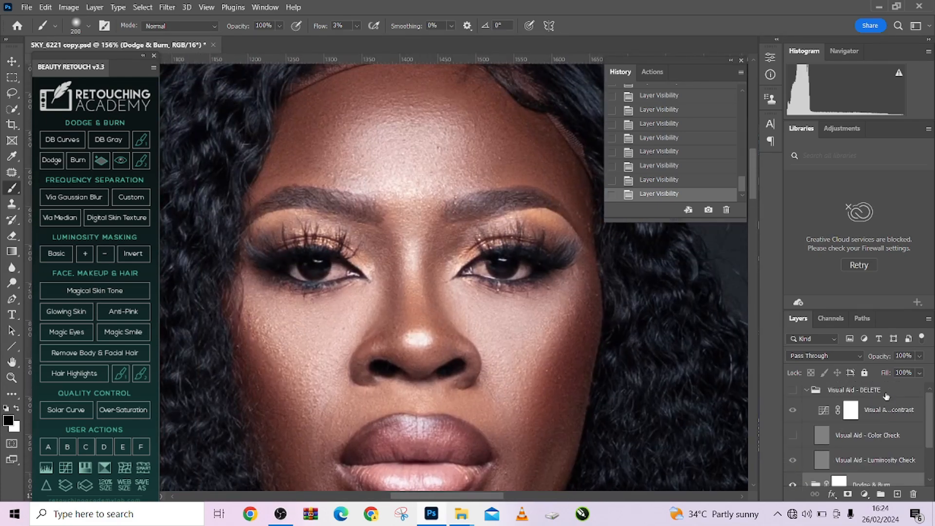
pyautogui.moveTo(887, 395); pyautogui.dragTo(914, 493)
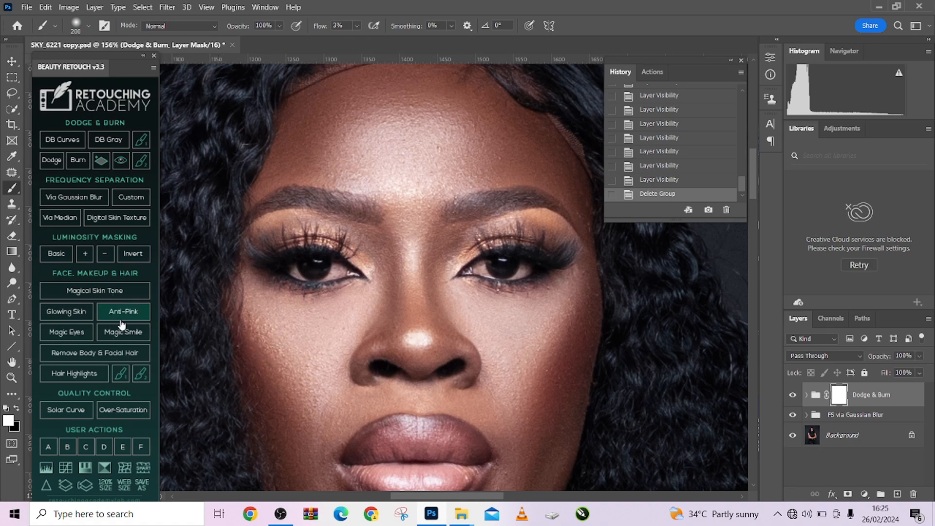
# - Run the Magic Eyes action, expand its group and select the Clean Eye Whites Here group's mask
pyautogui.click(56, 333)
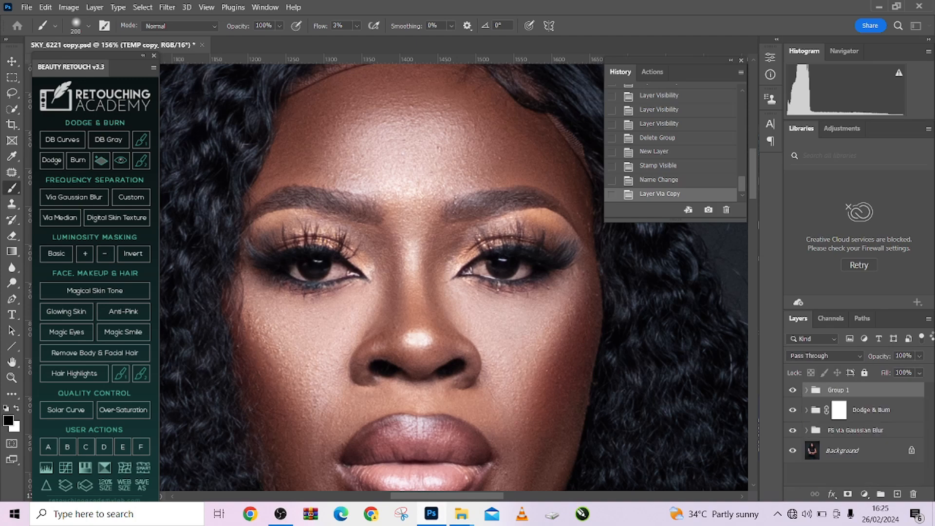
pyautogui.click(807, 391)
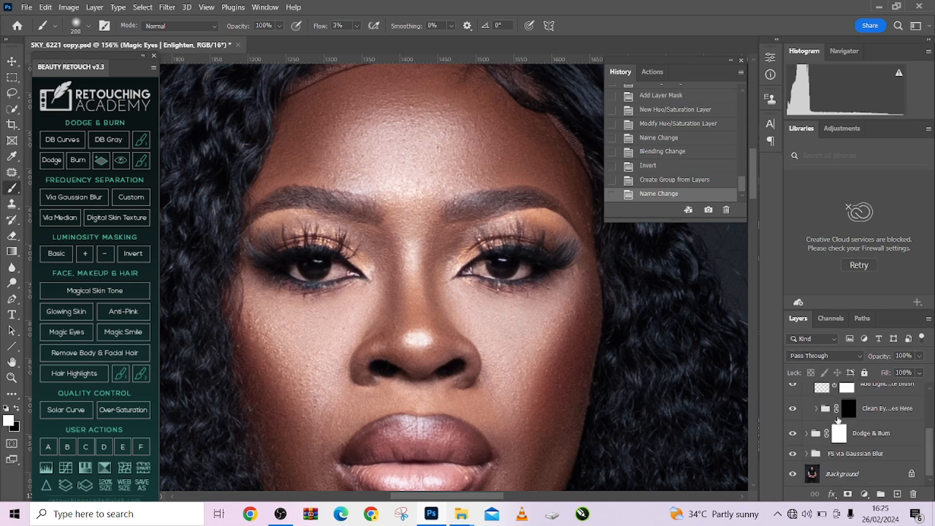
pyautogui.click(854, 410)
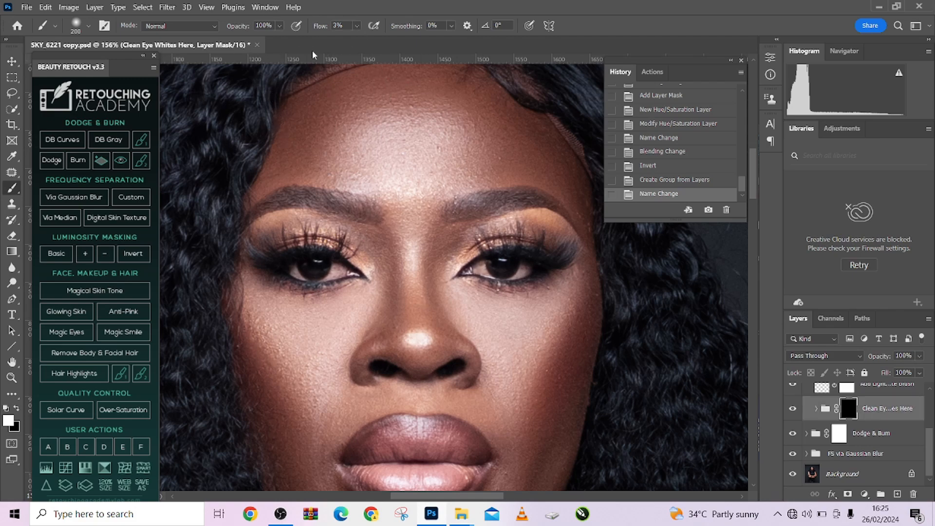
# - Set the brush flow to 100% and its size to 7 px, and whiten the inner eye white of the image-right eye
pyautogui.moveTo(325, 27); pyautogui.dragTo(377, 49)
pyautogui.moveTo(318, 27); pyautogui.dragTo(330, 27)
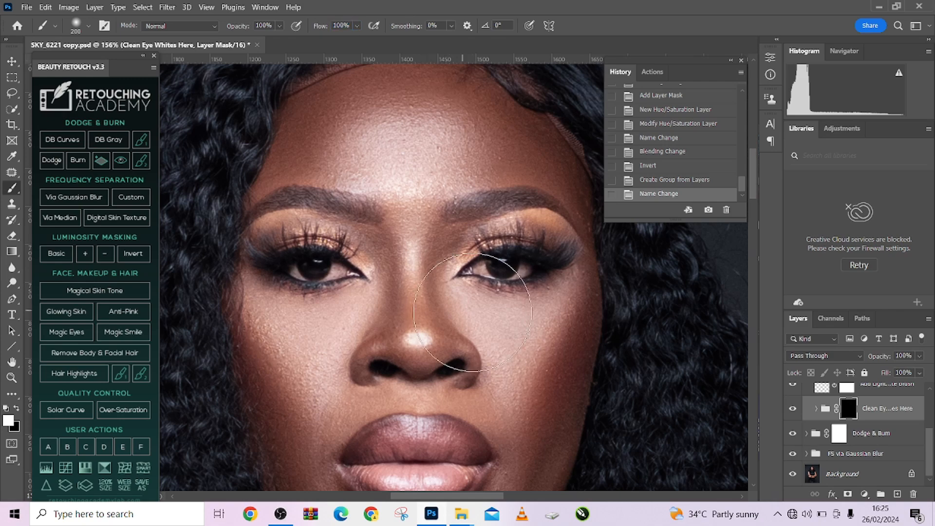
pyautogui.scroll(5, 484, 292)
pyautogui.press('[')
pyautogui.press('[')
pyautogui.press('[')
pyautogui.press('[')
pyautogui.press('[')
pyautogui.press('[')
pyautogui.press('[')
pyautogui.press('[')
pyautogui.press('[')
pyautogui.press('[')
pyautogui.press('[')
pyautogui.press('[')
pyautogui.press('[')
pyautogui.press('[')
pyautogui.press('[')
pyautogui.press('[')
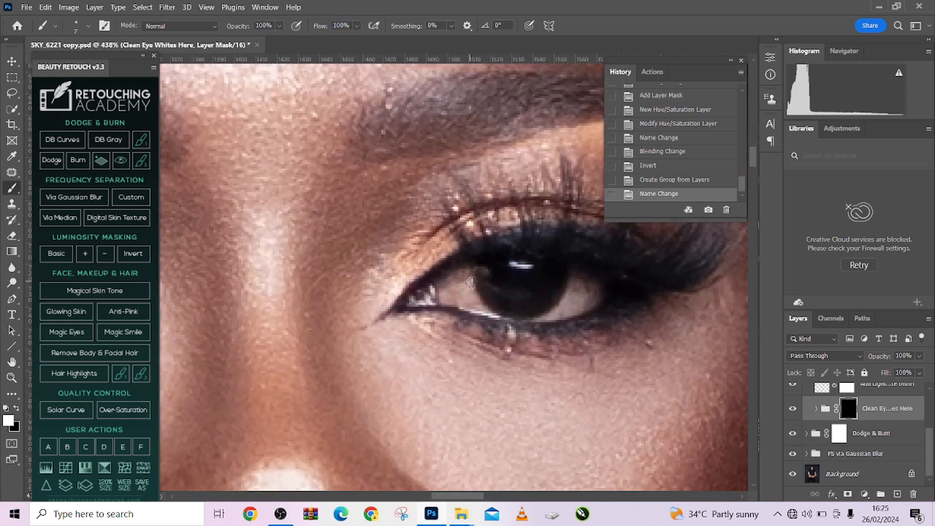
pyautogui.moveTo(466, 280)
pyautogui.mouseDown()
pyautogui.moveTo(473, 302)
pyautogui.moveTo(461, 275)
pyautogui.moveTo(446, 293)
pyautogui.moveTo(474, 306)
pyautogui.moveTo(453, 282)
pyautogui.moveTo(463, 304)
pyautogui.moveTo(445, 299)
pyautogui.moveTo(484, 310)
pyautogui.moveTo(463, 277)
pyautogui.moveTo(482, 272)
pyautogui.mouseUp()
# - Whiten the outer eye white of the same eye on the Clean Eye Whites Here mask with a 4 to 5 px brush
pyautogui.press('[')
pyautogui.press('[')
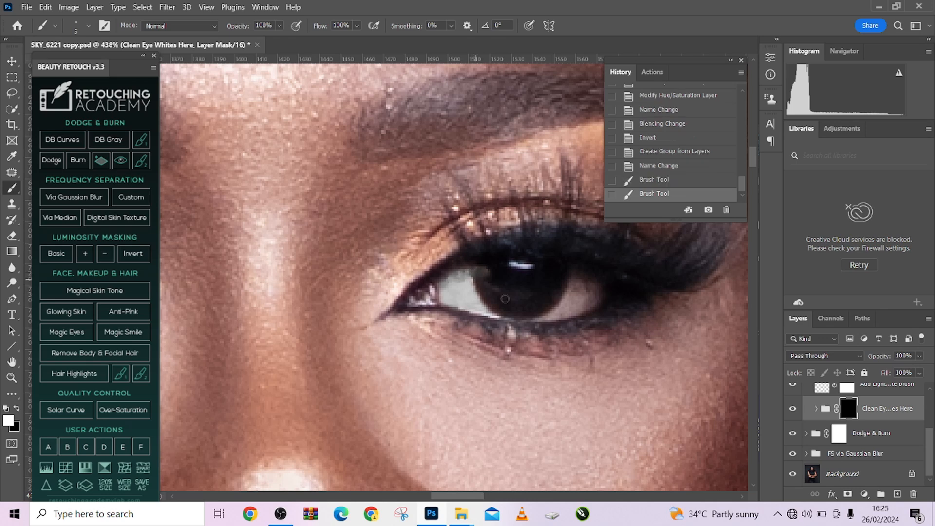
pyautogui.press('x')
pyautogui.press('x')
pyautogui.moveTo(516, 293)
pyautogui.mouseDown()
pyautogui.moveTo(581, 296)
pyautogui.moveTo(544, 305)
pyautogui.moveTo(543, 293)
pyautogui.moveTo(582, 275)
pyautogui.moveTo(558, 308)
pyautogui.moveTo(599, 296)
pyautogui.moveTo(596, 286)
pyautogui.moveTo(579, 291)
pyautogui.moveTo(587, 296)
pyautogui.moveTo(592, 284)
pyautogui.moveTo(584, 280)
pyautogui.moveTo(573, 302)
pyautogui.mouseUp()
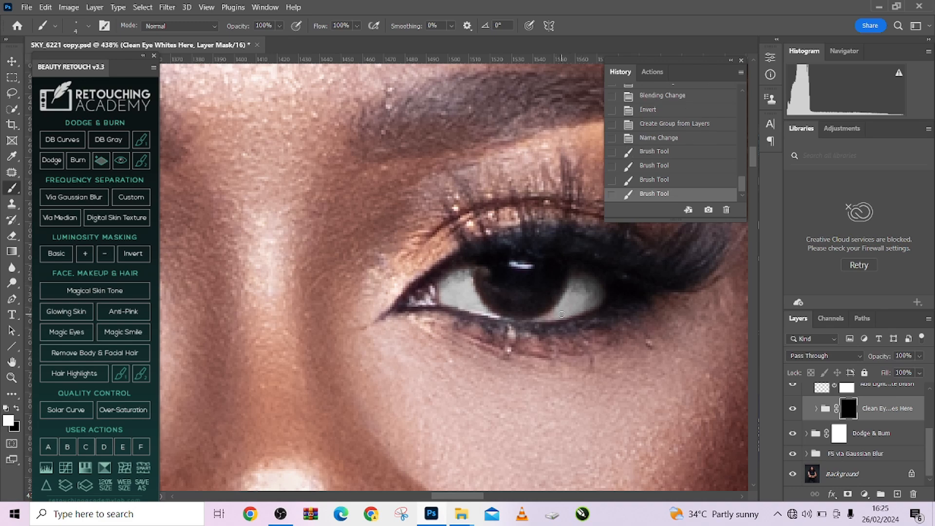
pyautogui.click(465, 345)
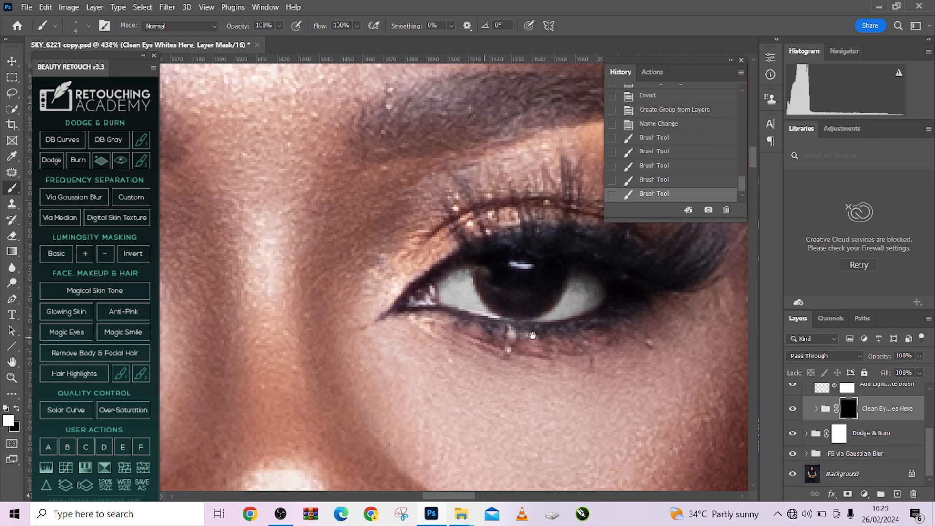
# - Whiten both sides of the eye white around the iris of the image-left eye on the same mask
pyautogui.hscroll(-10, 488, 334)
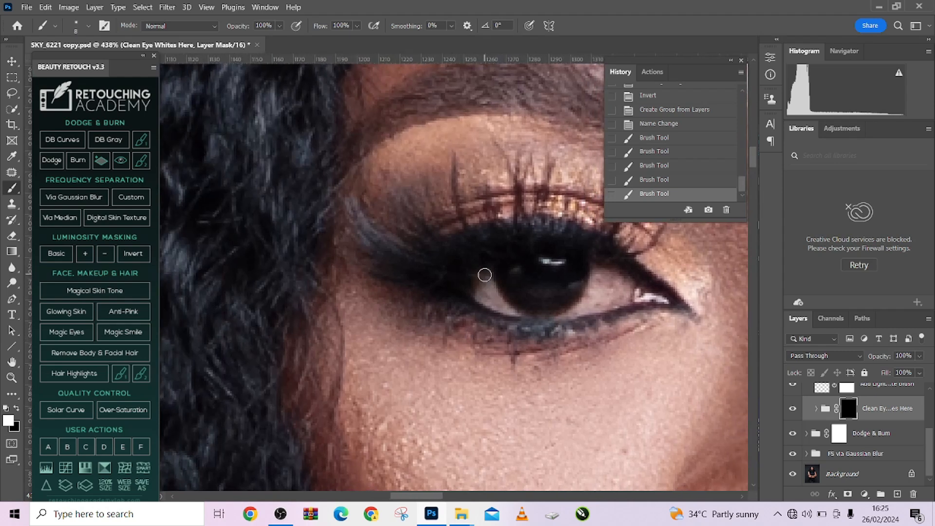
pyautogui.moveTo(485, 275); pyautogui.dragTo(493, 301)
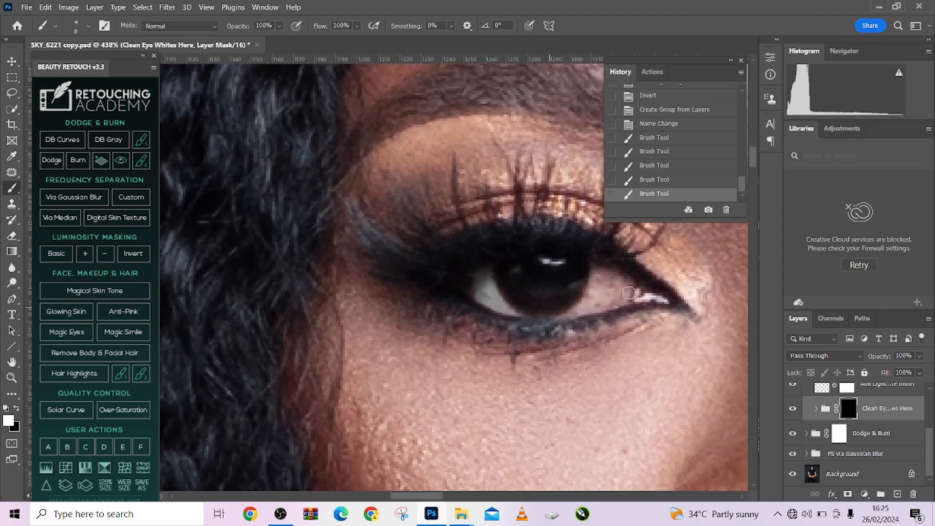
pyautogui.moveTo(629, 292)
pyautogui.mouseDown()
pyautogui.moveTo(614, 274)
pyautogui.moveTo(596, 272)
pyautogui.moveTo(582, 306)
pyautogui.moveTo(622, 290)
pyautogui.moveTo(606, 274)
pyautogui.moveTo(628, 286)
pyautogui.moveTo(624, 297)
pyautogui.moveTo(610, 287)
pyautogui.moveTo(597, 302)
pyautogui.moveTo(593, 268)
pyautogui.moveTo(616, 282)
pyautogui.moveTo(602, 303)
pyautogui.moveTo(538, 316)
pyautogui.moveTo(489, 307)
pyautogui.mouseUp()
# - Paint black with a 5 px brush along the image-left eye's lower edge to trim the mask, and restore white as foreground color
pyautogui.press('[')
pyautogui.press('[')
pyautogui.press('[')
pyautogui.press('x')
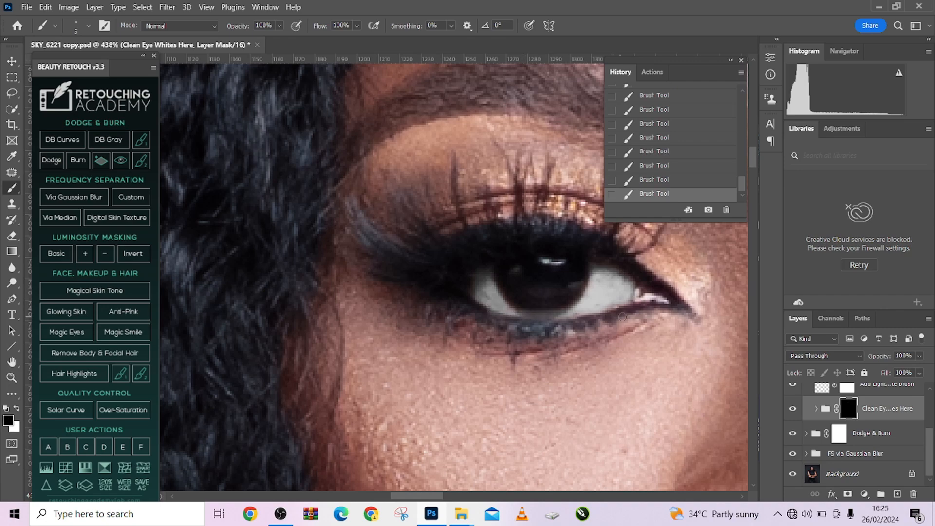
pyautogui.moveTo(560, 312); pyautogui.dragTo(516, 311)
pyautogui.press('x')
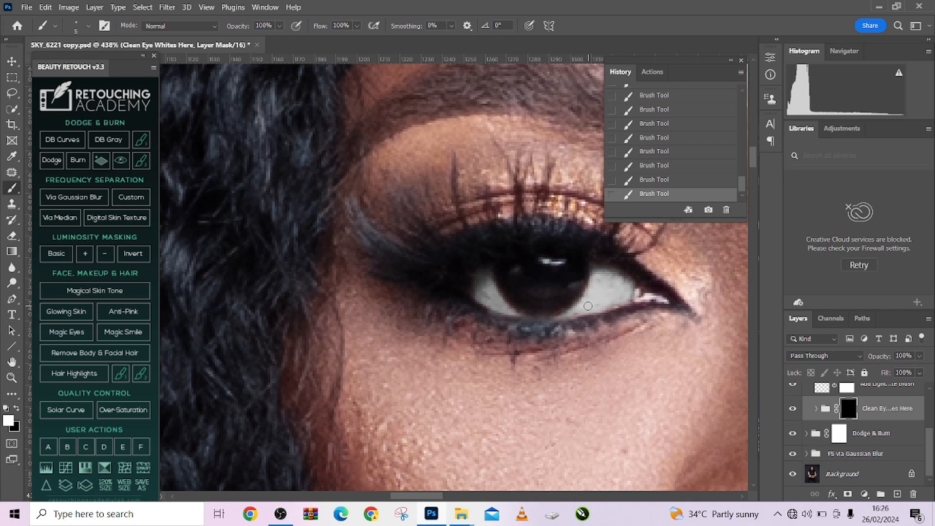
# - Toggle the Darken and Add Light brush layers off and on to compare their effect on both eyes
pyautogui.scroll(-5, 522, 307)
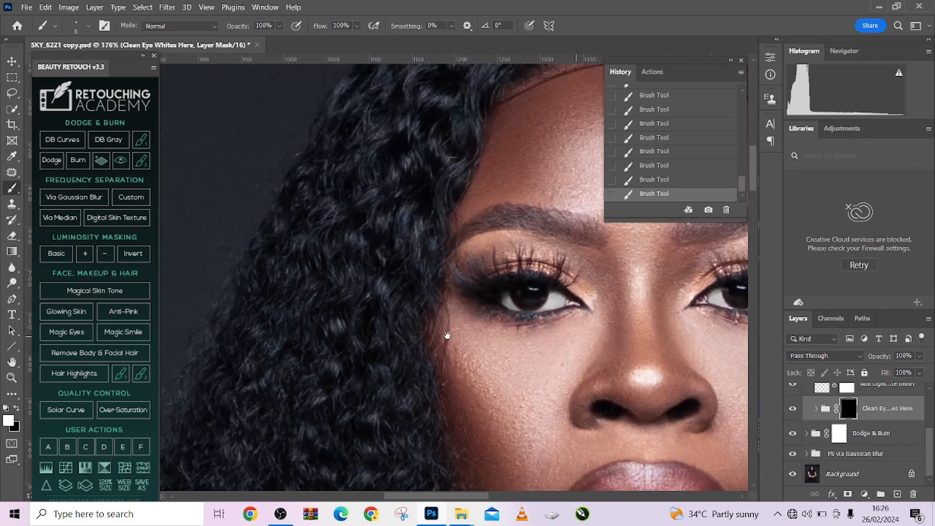
pyautogui.scroll(3, 860, 435)
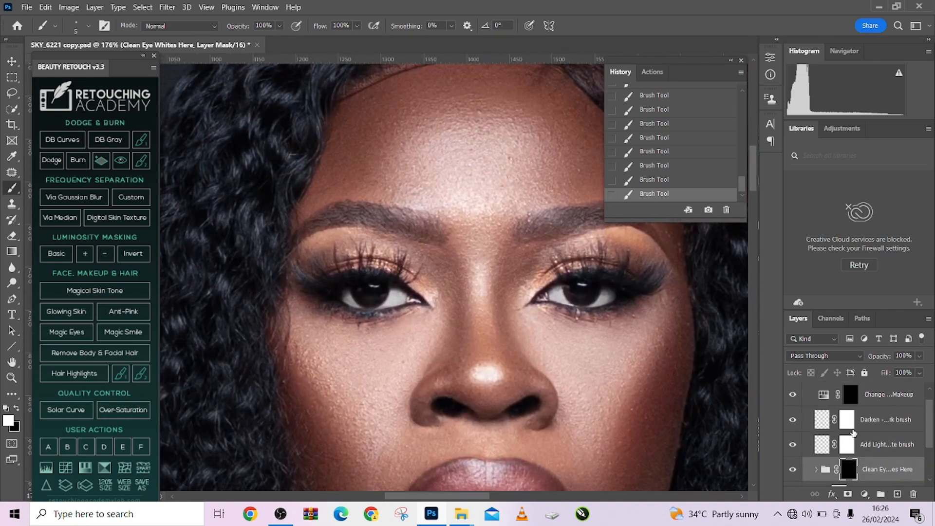
pyautogui.click(793, 420)
pyautogui.click(792, 420)
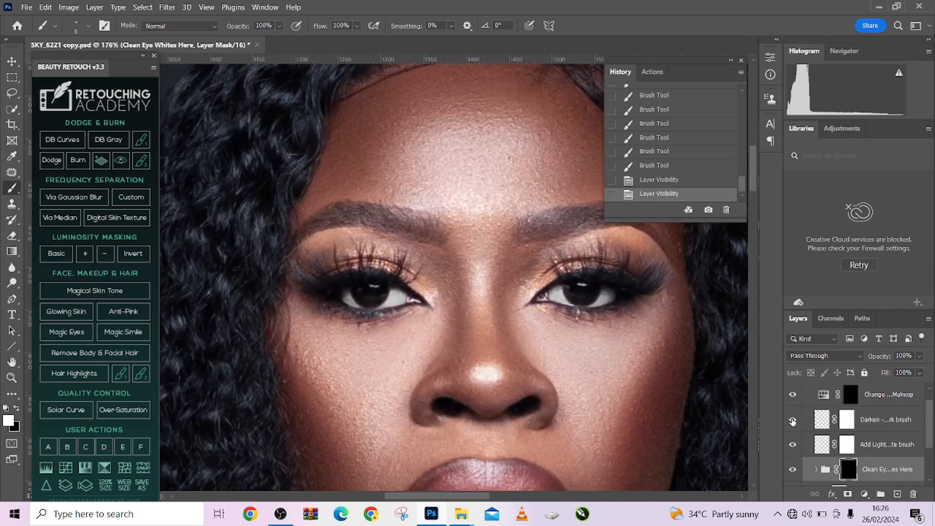
pyautogui.click(792, 445)
pyautogui.click(792, 445)
pyautogui.scroll(-1, 833, 443)
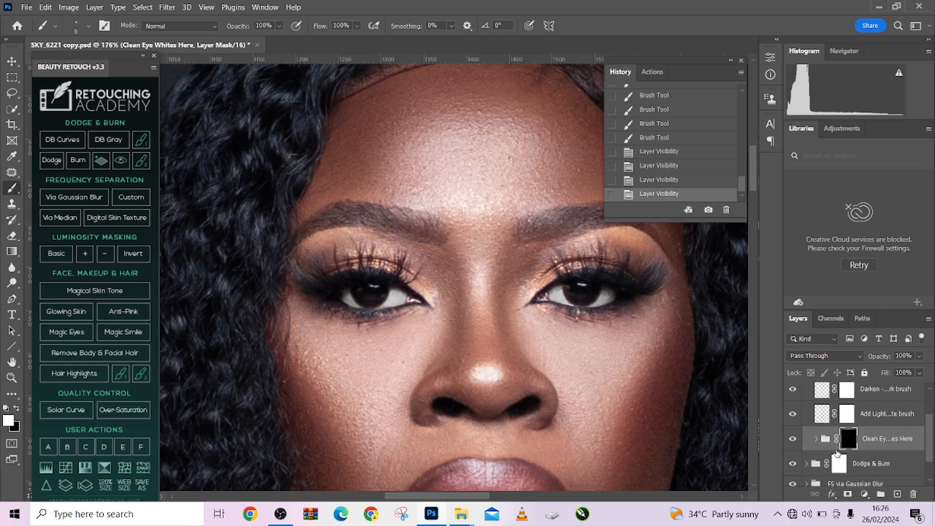
# - Expand the Clean Eye Whites Here group, compare its Hue/Saturation layer on and off, and set that layer's Lightness to -3
pyautogui.click(817, 439)
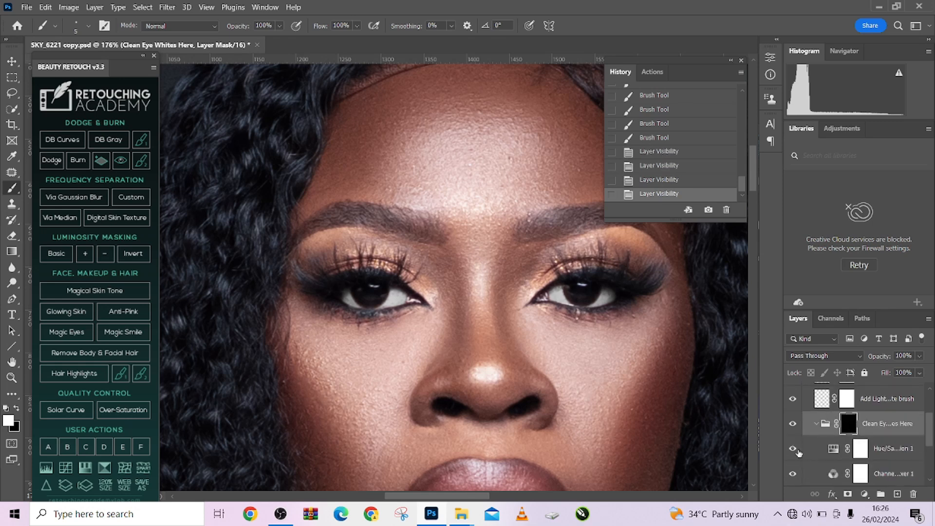
pyautogui.click(794, 449)
pyautogui.click(794, 449)
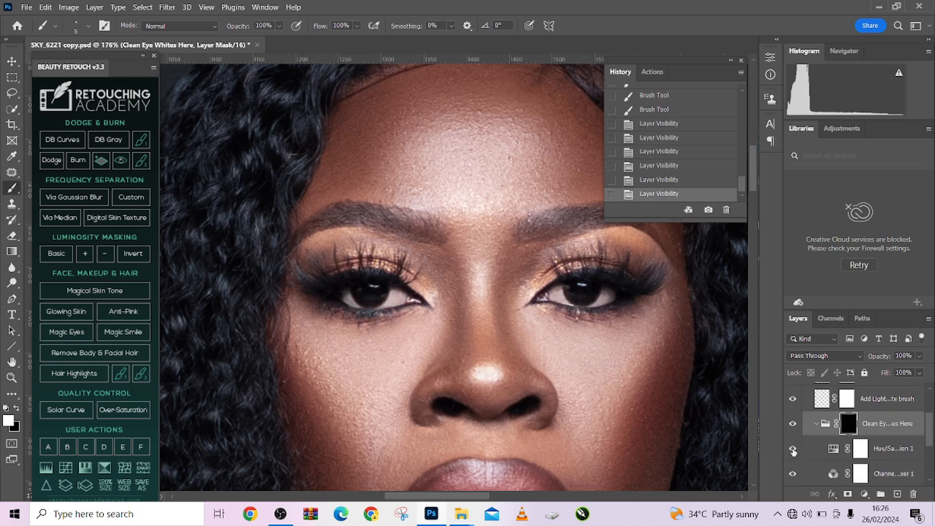
pyautogui.doubleClick(832, 449)
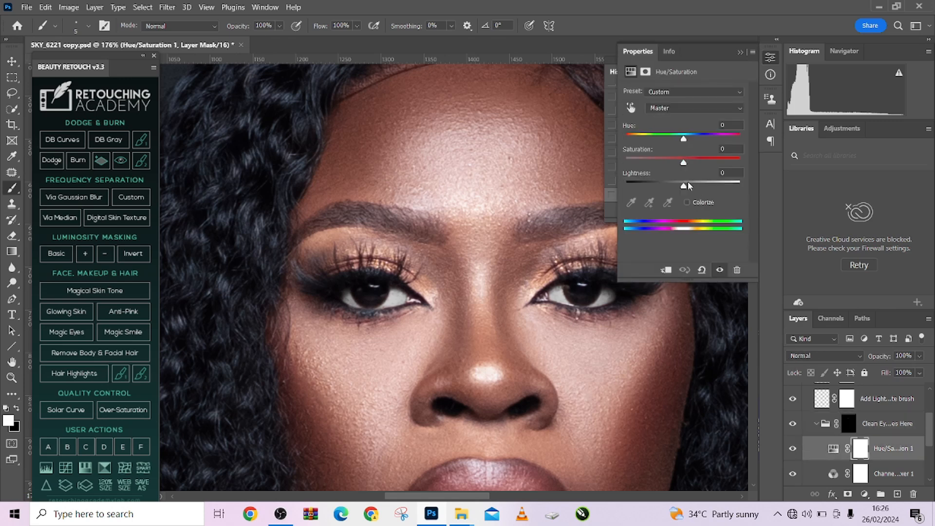
pyautogui.moveTo(684, 186)
pyautogui.mouseDown()
pyautogui.moveTo(730, 188)
pyautogui.moveTo(682, 187)
pyautogui.mouseUp()
pyautogui.press('z')
pyautogui.scroll(-2, 841, 453)
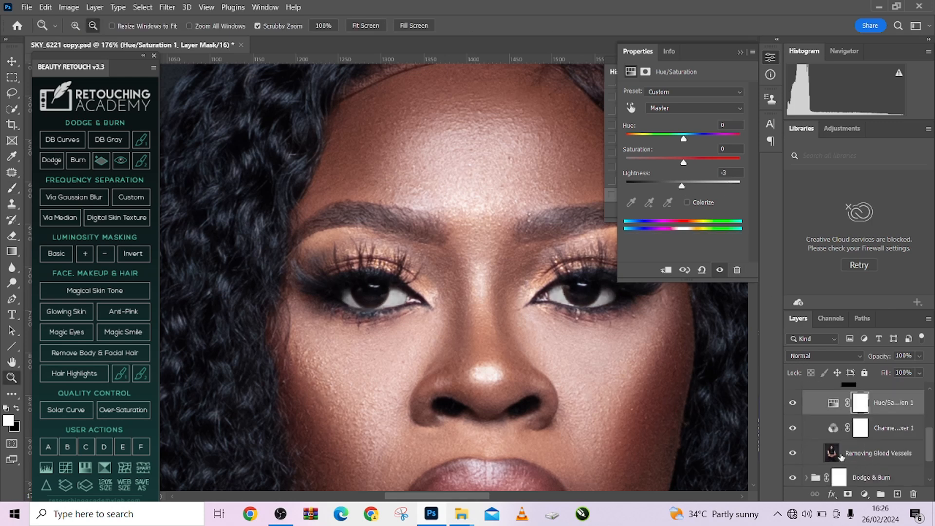
# - Set the eye-white Channel Mixer's Green to +18% and Blue to +142%
pyautogui.click(834, 429)
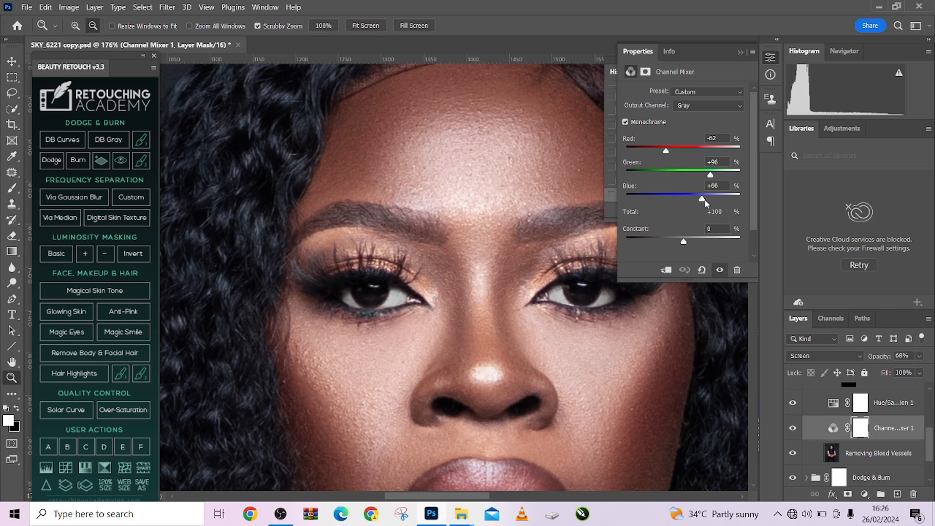
pyautogui.moveTo(693, 200)
pyautogui.mouseDown()
pyautogui.moveTo(637, 199)
pyautogui.moveTo(722, 204)
pyautogui.moveTo(705, 177)
pyautogui.moveTo(668, 187)
pyautogui.moveTo(701, 189)
pyautogui.moveTo(689, 190)
pyautogui.mouseUp()
pyautogui.scroll(-10, 464, 272)
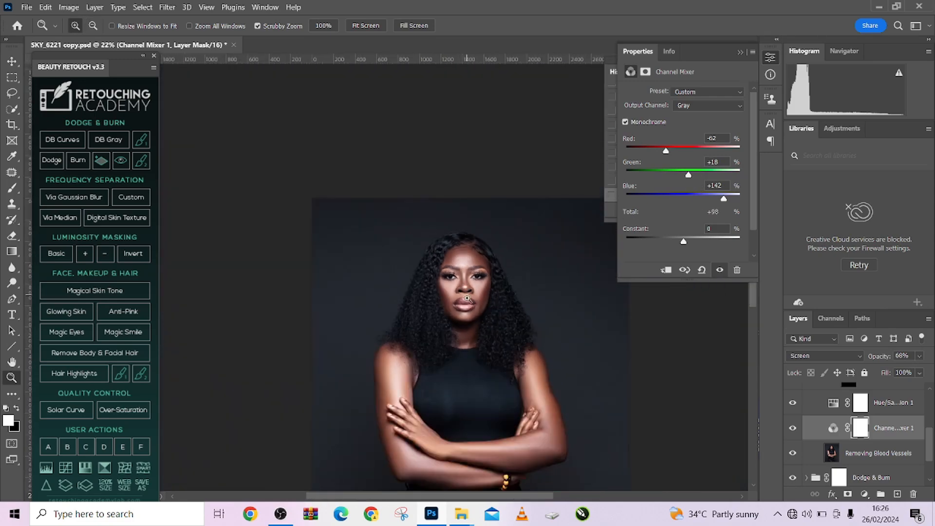
pyautogui.moveTo(491, 345); pyautogui.dragTo(458, 278)
# - Collapse the Magic Eyes | Enlighten group and toggle its visibility to compare the portrait with and without the eye retouch
pyautogui.scroll(5, 828, 453)
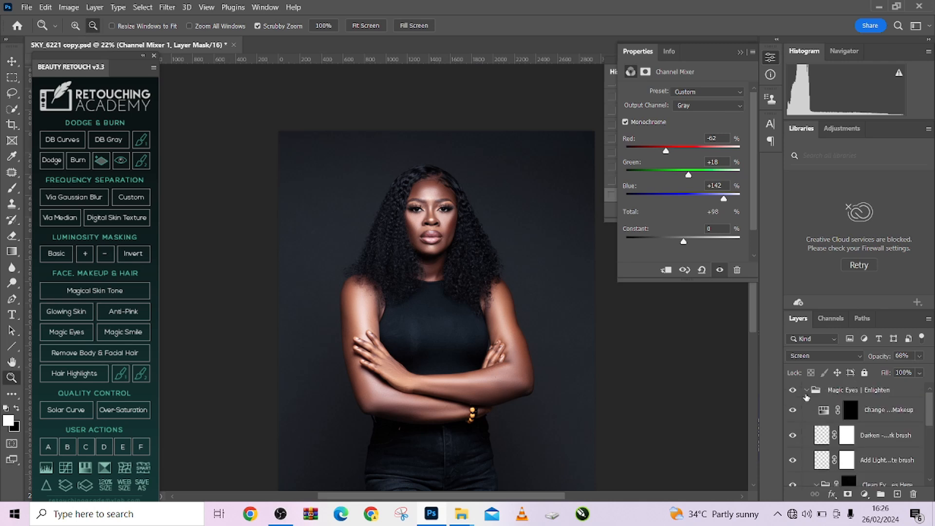
pyautogui.click(806, 391)
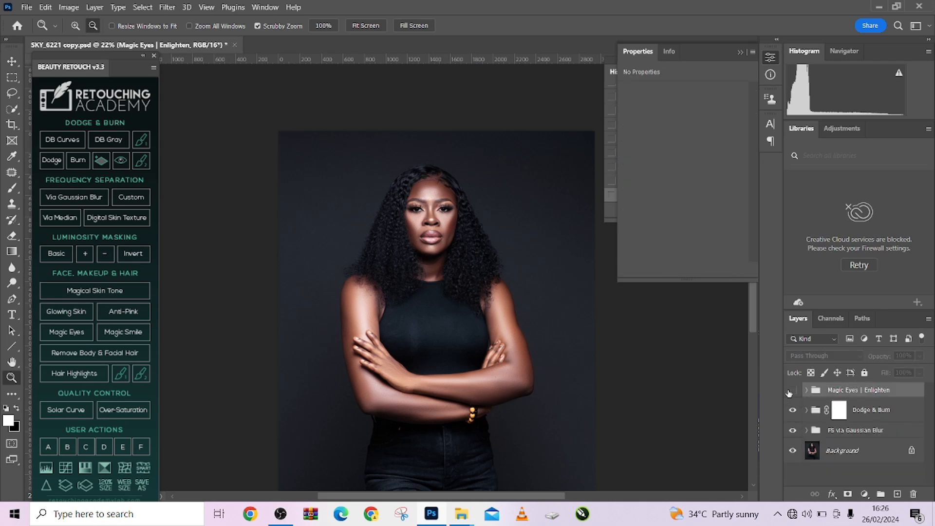
pyautogui.moveTo(533, 221); pyautogui.dragTo(575, 222)
pyautogui.moveTo(469, 289); pyautogui.dragTo(556, 365)
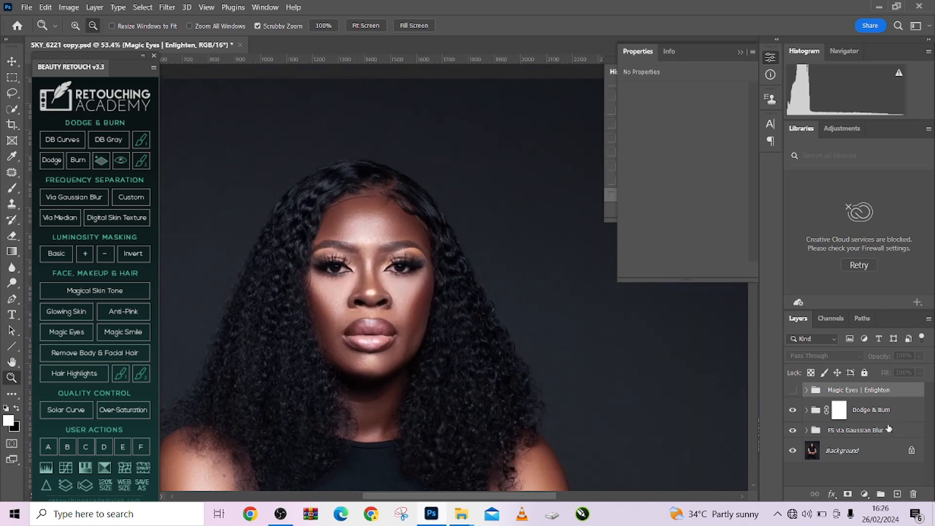
pyautogui.click(793, 391)
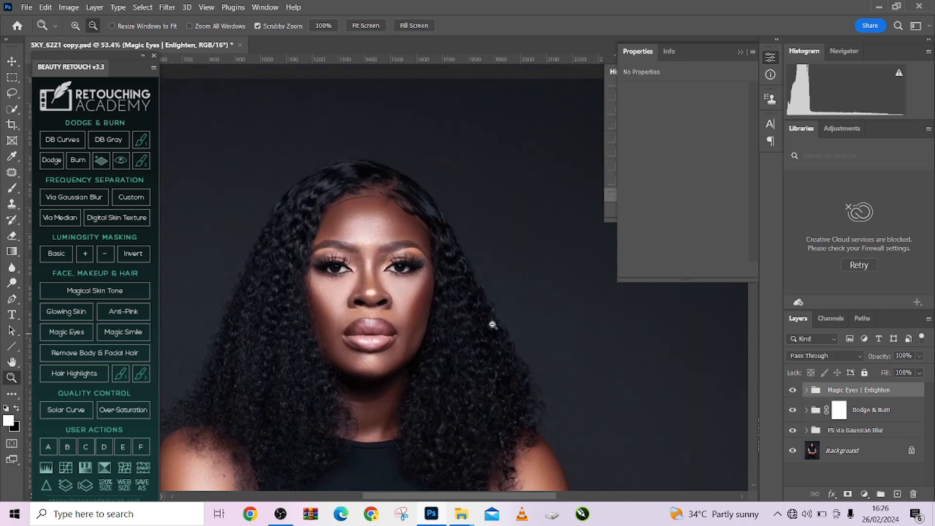
pyautogui.moveTo(464, 300); pyautogui.dragTo(453, 220)
pyautogui.scroll(3, 424, 268)
pyautogui.scroll(-3, 425, 272)
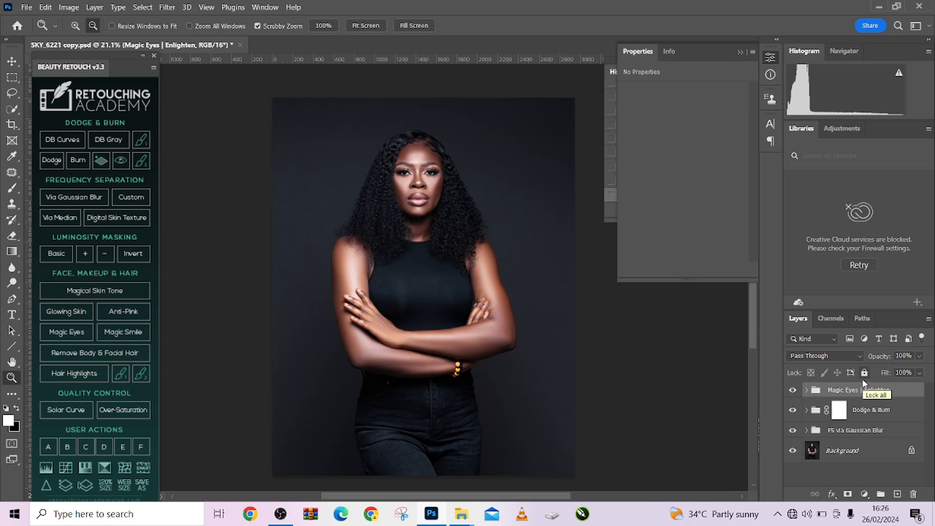
# - Add a Color Lookup adjustment layer above the Magic Eyes group and load the 2Strip.look 3D LUT
pyautogui.click(869, 495)
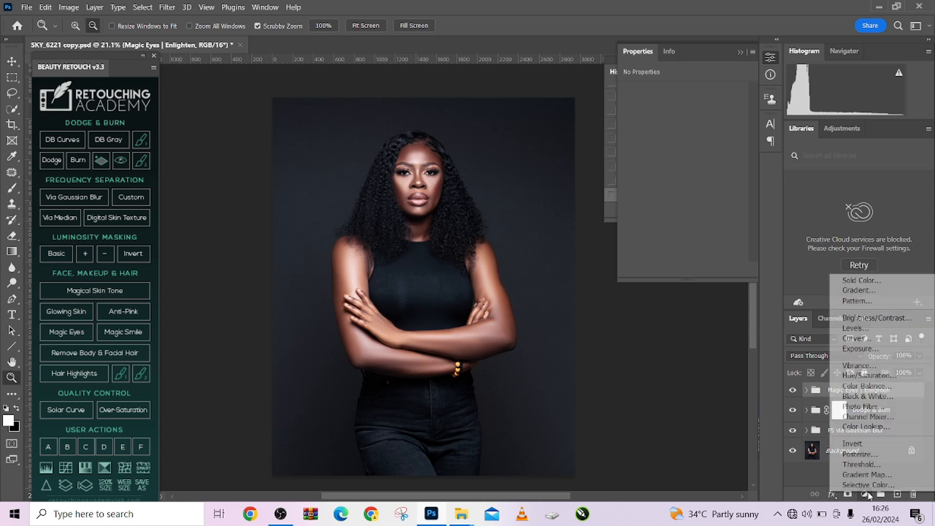
pyautogui.click(857, 427)
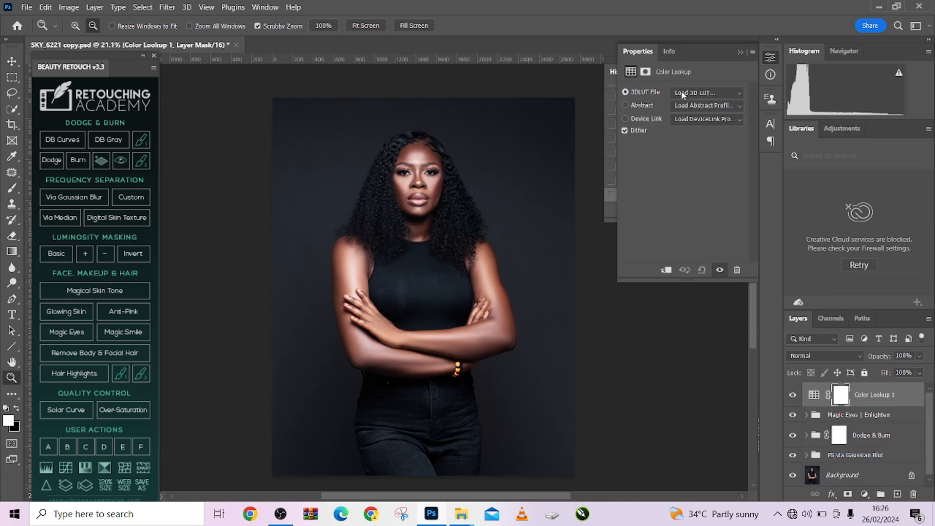
pyautogui.click(683, 92)
pyautogui.click(693, 132)
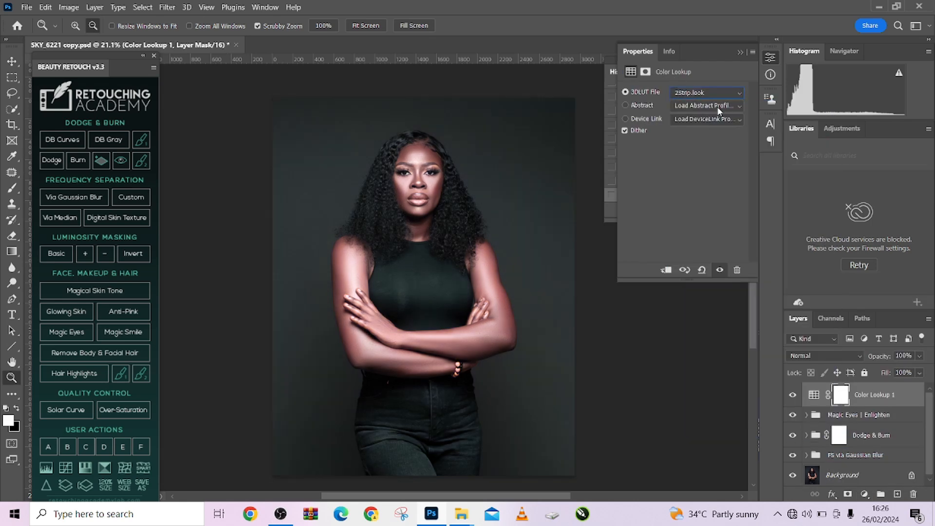
# - Preview successive 3D LUTs, including Crisp_Warm, EdgyAmber and FoggyNight, and stop on a Fuji F125 Kodak 239x LUT
pyautogui.press('Down')
pyautogui.press('Down')
pyautogui.press('Down')
pyautogui.press('Down')
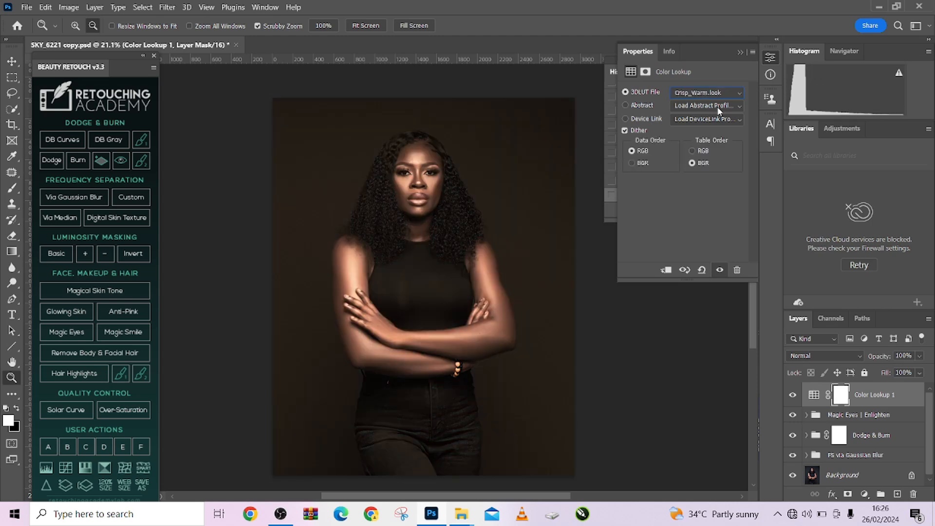
pyautogui.press('Down')
pyautogui.press('Down')
pyautogui.press('Down')
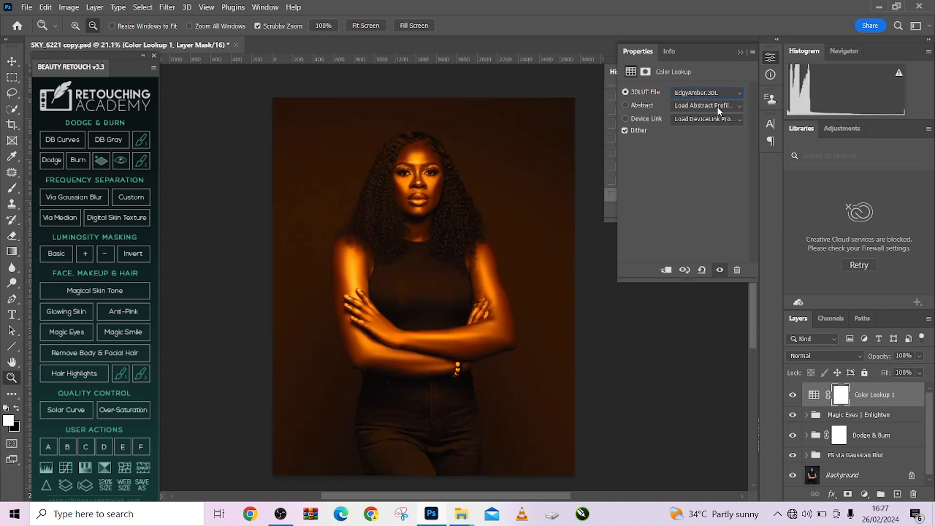
pyautogui.press('Down')
pyautogui.press('Down')
pyautogui.press('Down')
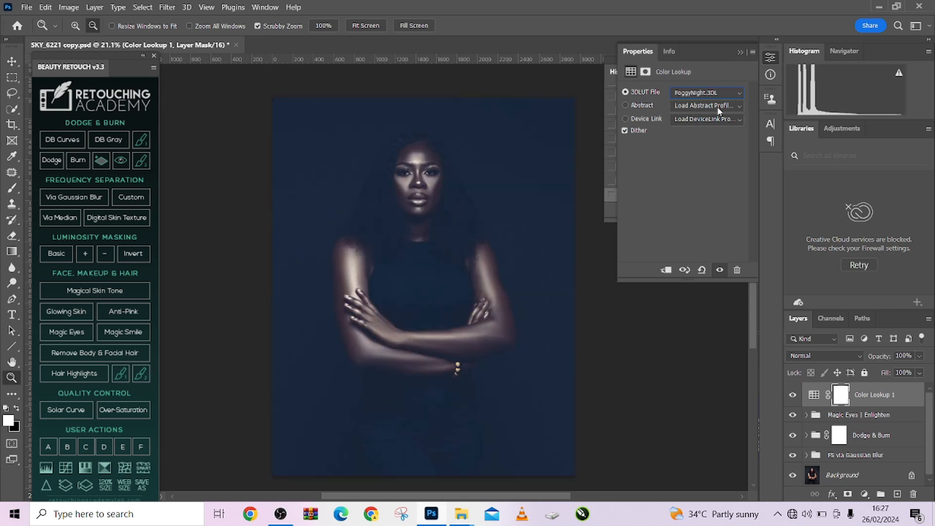
pyautogui.press('Down')
pyautogui.press('Down')
pyautogui.press('Down')
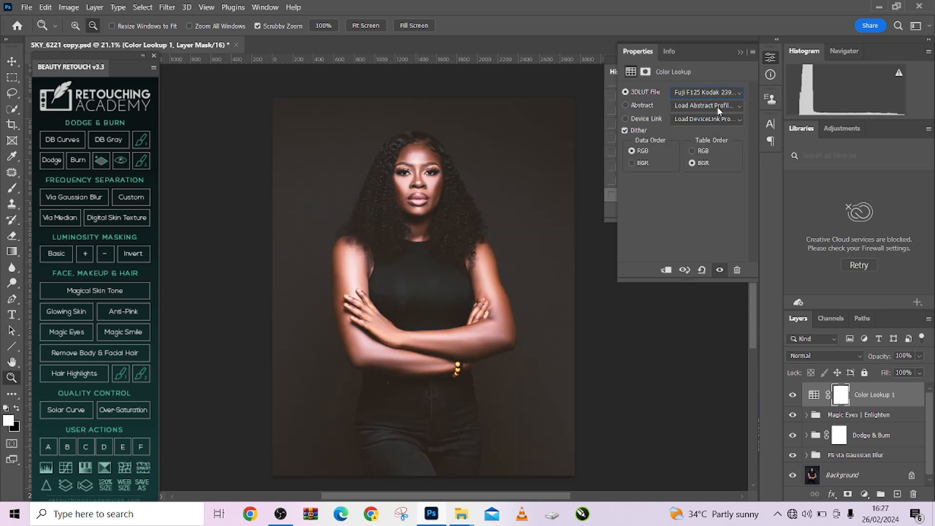
pyautogui.press('Down')
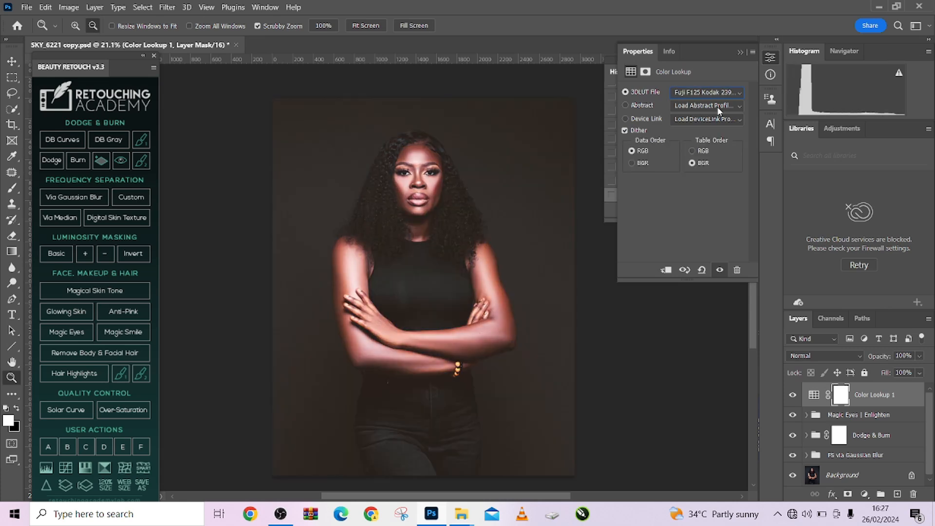
# - Reduce the Color Lookup layer's fill to 32%, try the Color blend mode, and set it to Soft Light
pyautogui.click(920, 373)
pyautogui.moveTo(899, 387); pyautogui.dragTo(887, 387)
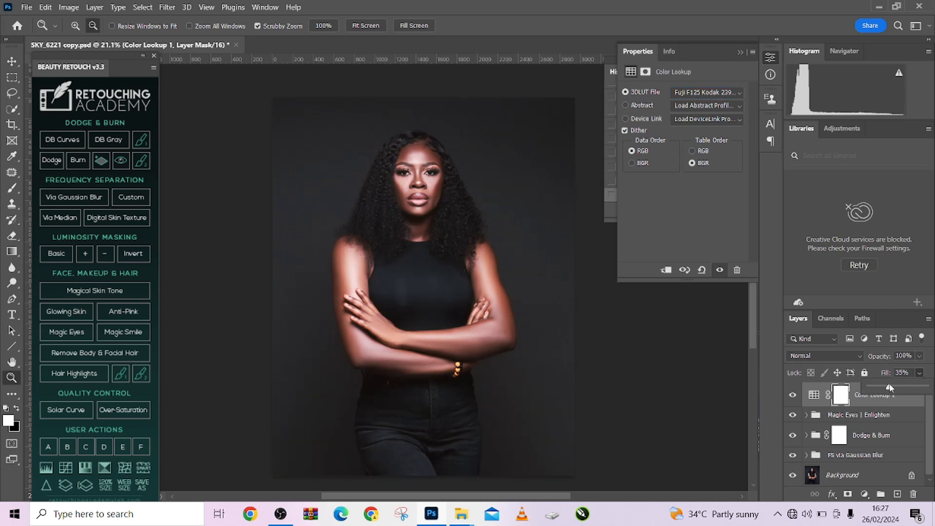
pyautogui.click(799, 399)
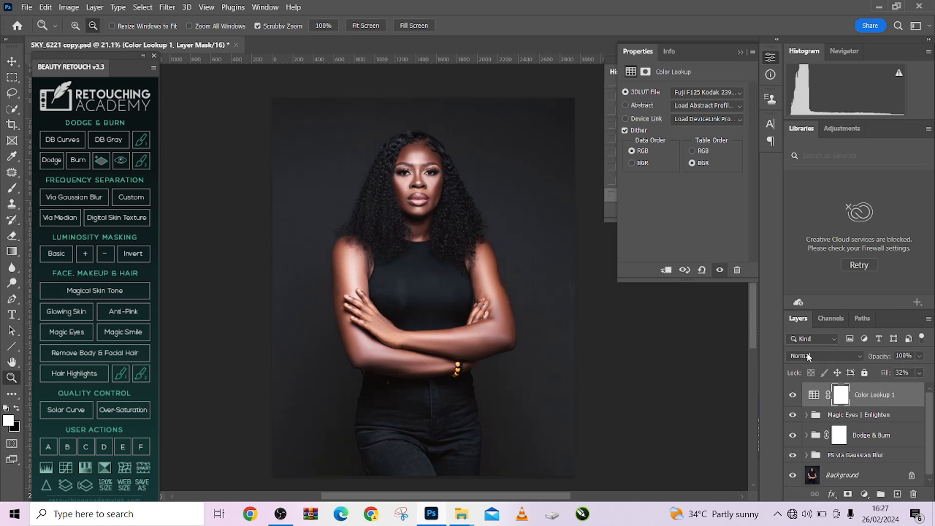
pyautogui.click(807, 356)
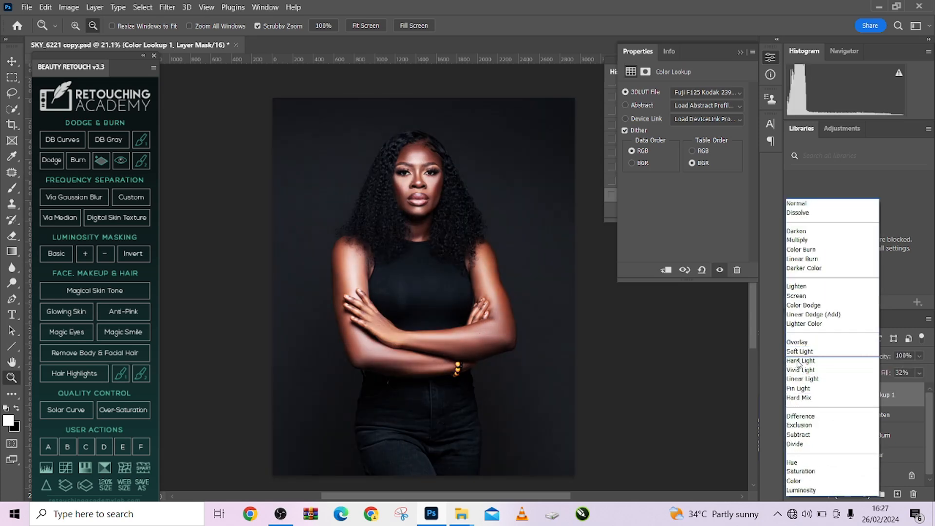
pyautogui.click(809, 481)
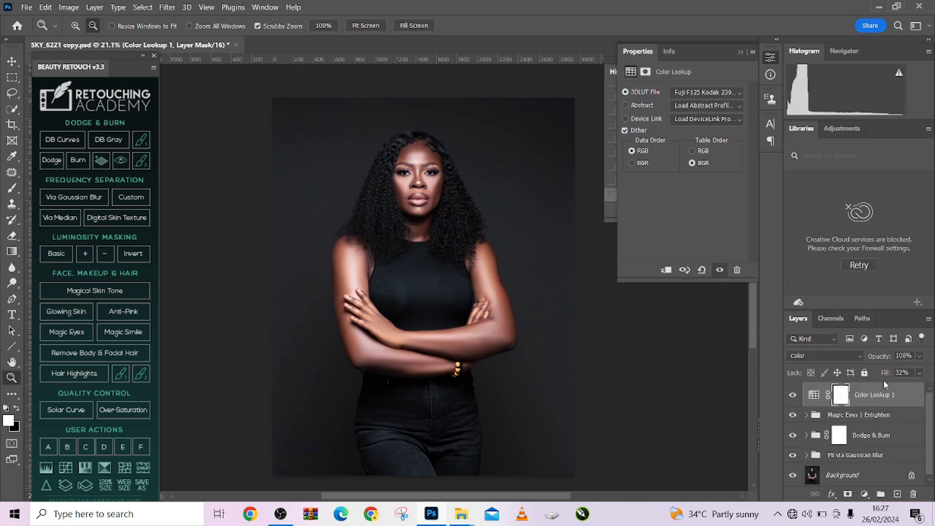
pyautogui.click(828, 361)
pyautogui.click(815, 356)
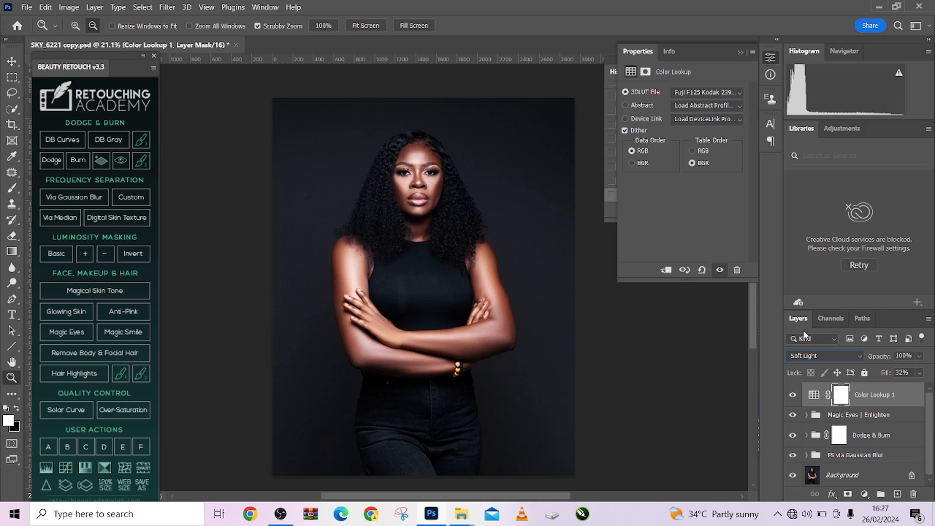
# - Switch the Color Lookup layer to the TensionGreen.3DL LUT, set its fill to 29%, and compare it on and off
pyautogui.click(706, 92)
pyautogui.click(695, 430)
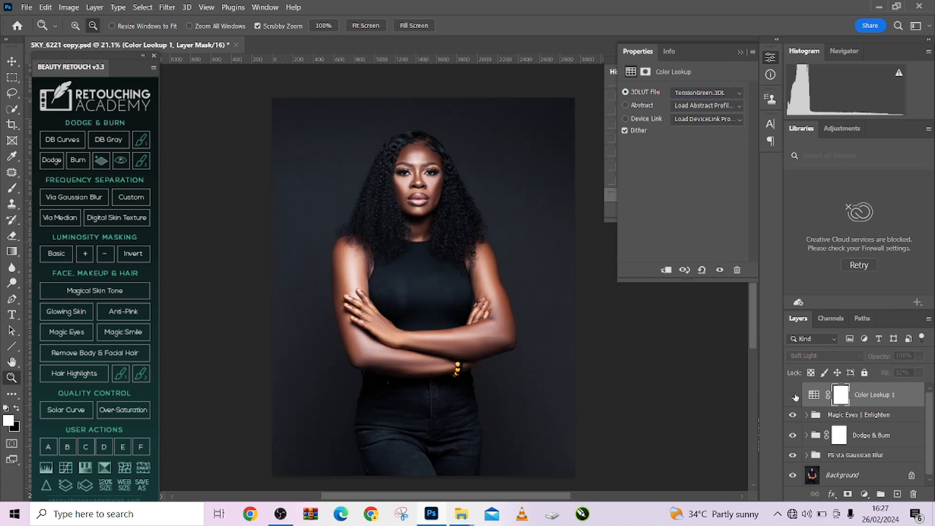
pyautogui.moveTo(884, 373)
pyautogui.mouseDown()
pyautogui.moveTo(895, 374)
pyautogui.moveTo(882, 376)
pyautogui.mouseUp()
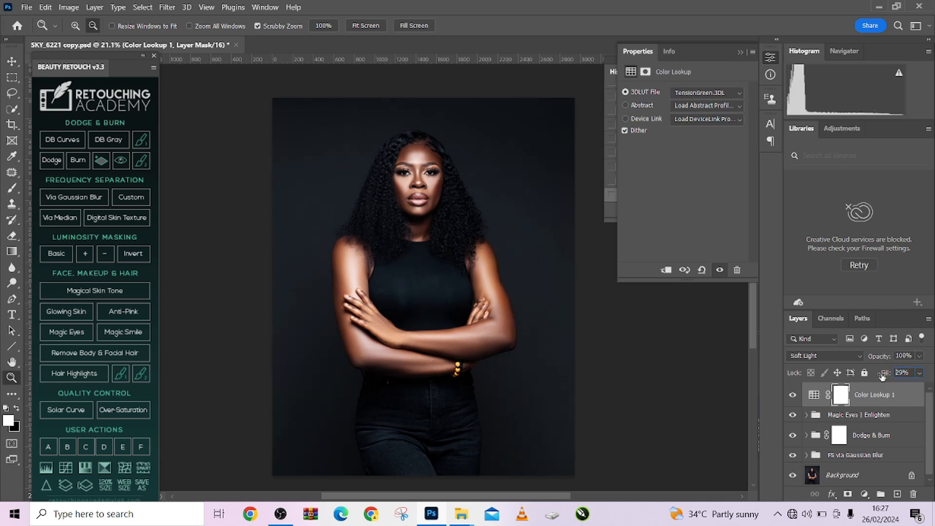
pyautogui.click(793, 395)
pyautogui.click(793, 396)
# - Add a Hue/Saturation adjustment layer, sample the forehead skin to target the Reds, and set their Lightness to -24
pyautogui.click(864, 494)
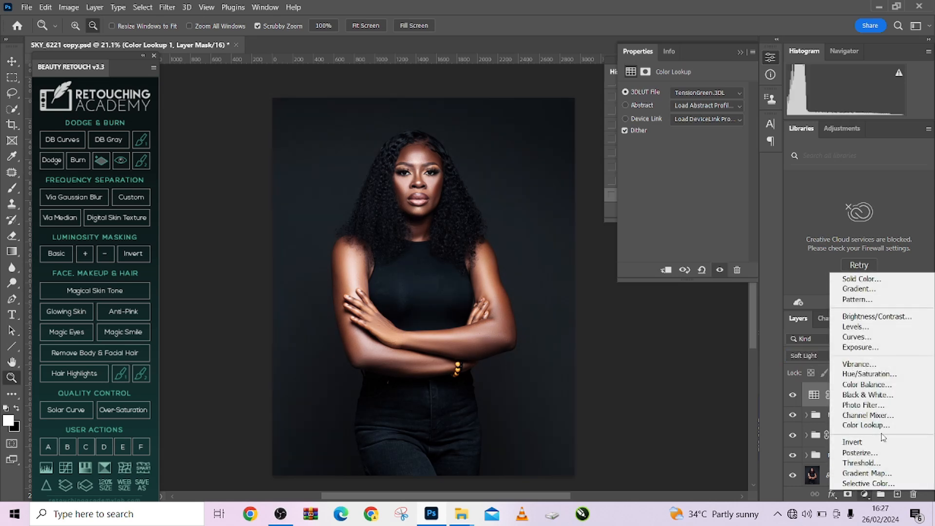
pyautogui.click(870, 374)
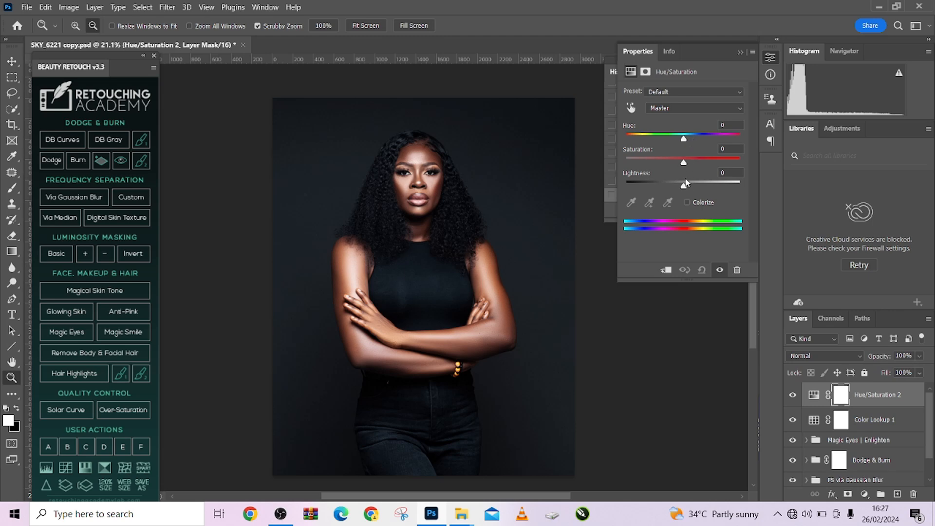
pyautogui.click(631, 107)
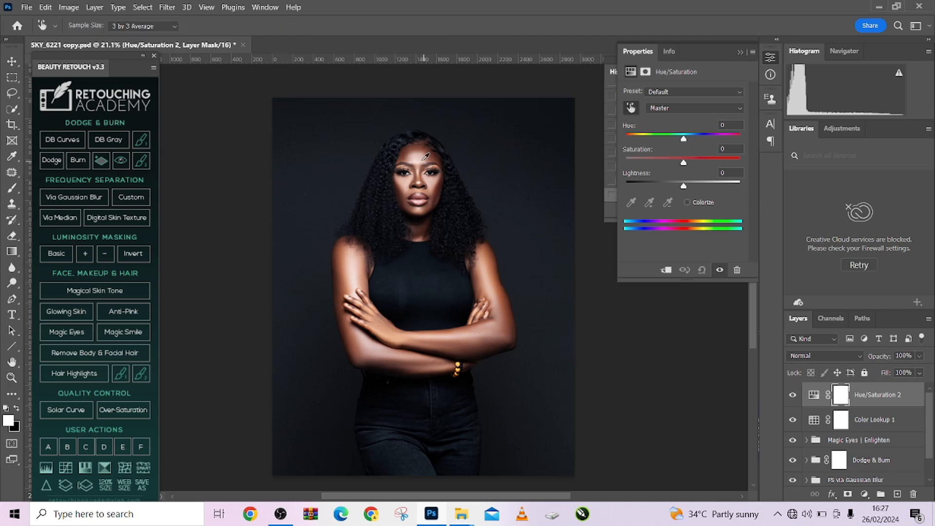
pyautogui.click(425, 152)
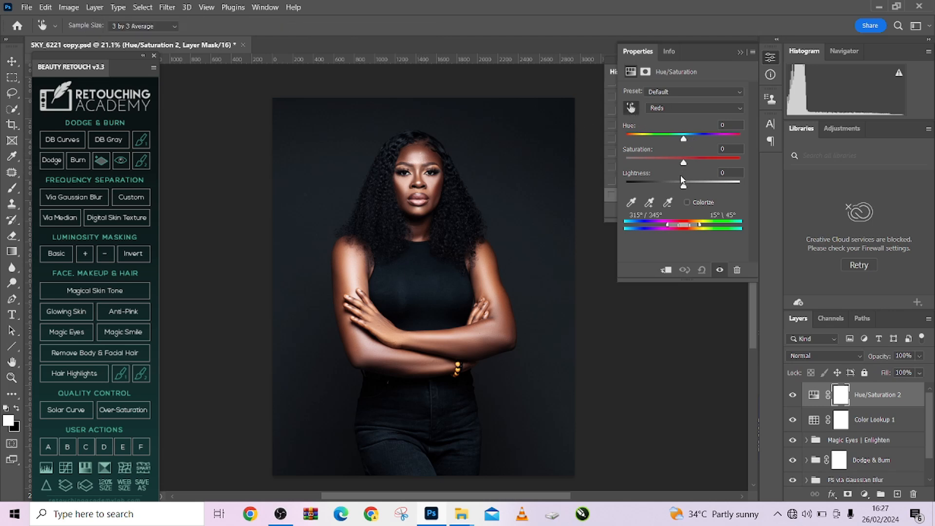
pyautogui.moveTo(677, 185)
pyautogui.mouseDown()
pyautogui.moveTo(686, 161)
pyautogui.moveTo(672, 187)
pyautogui.moveTo(657, 187)
pyautogui.moveTo(670, 187)
pyautogui.mouseUp()
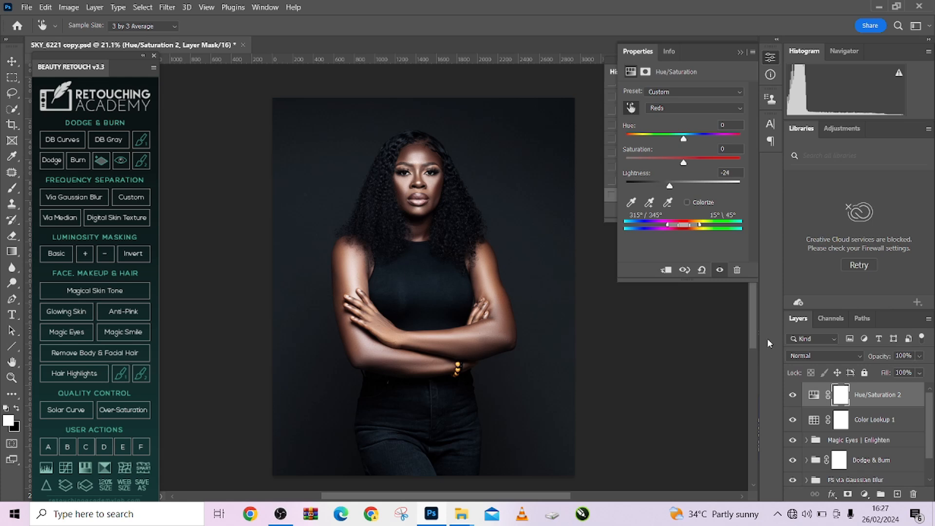
# - Add a Selective Color adjustment layer and set its Reds to Cyan -13, Magenta -12, Yellow -3 and Black +3
pyautogui.click(792, 396)
pyautogui.click(793, 396)
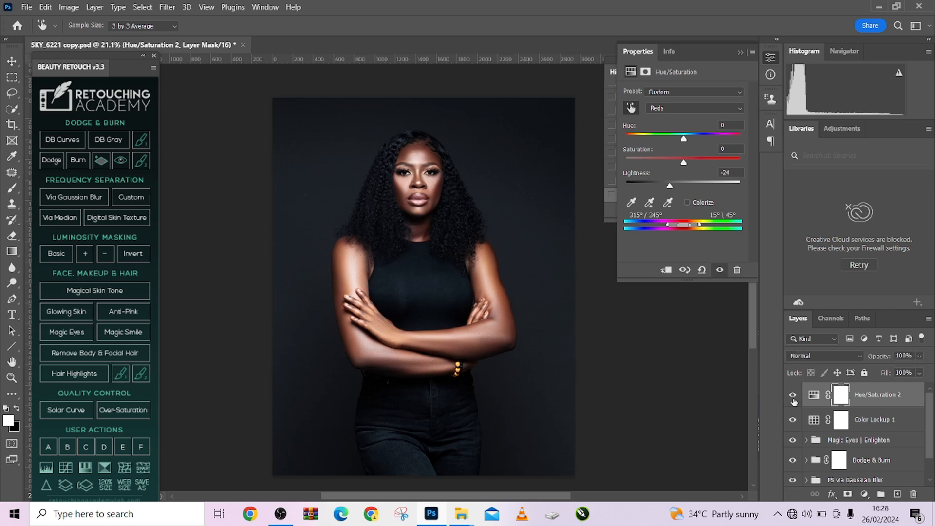
pyautogui.click(865, 493)
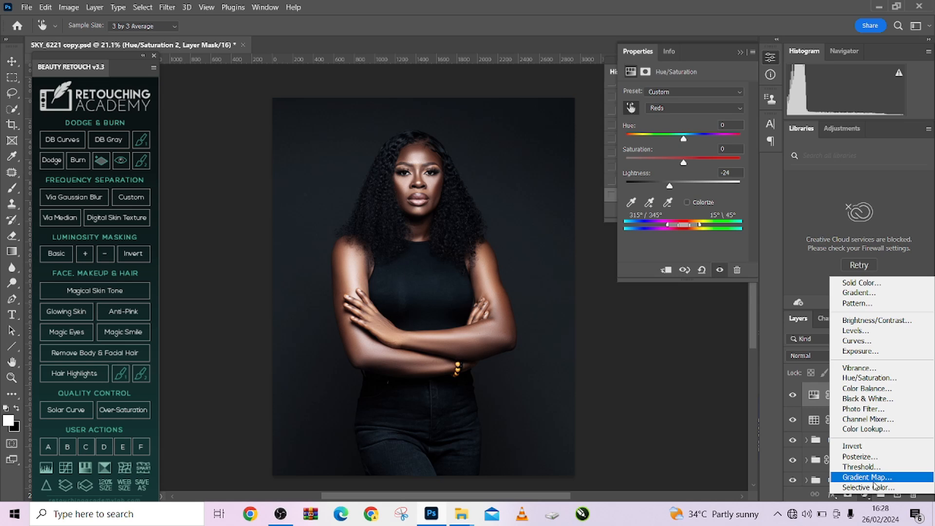
pyautogui.click(875, 487)
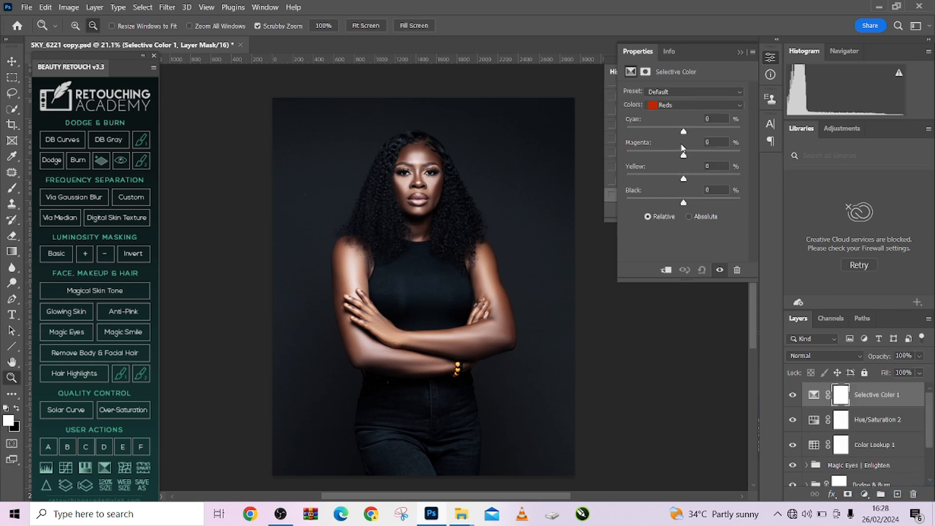
pyautogui.moveTo(683, 132); pyautogui.dragTo(703, 148)
pyautogui.moveTo(676, 147); pyautogui.dragTo(686, 215)
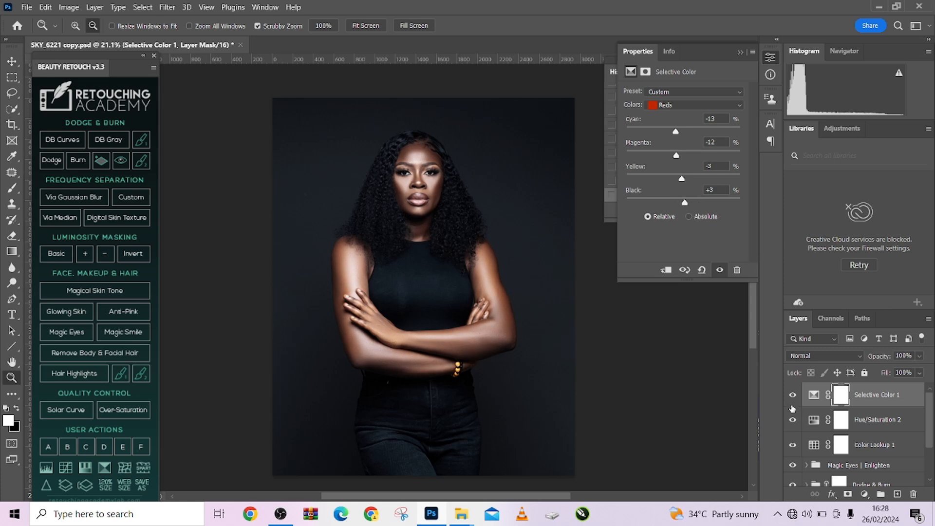
pyautogui.click(793, 395)
pyautogui.click(793, 395)
# - Set the Selective Color layer's Yellows to Cyan +10, Magenta +39 and Yellow +10
pyautogui.click(674, 112)
pyautogui.click(676, 121)
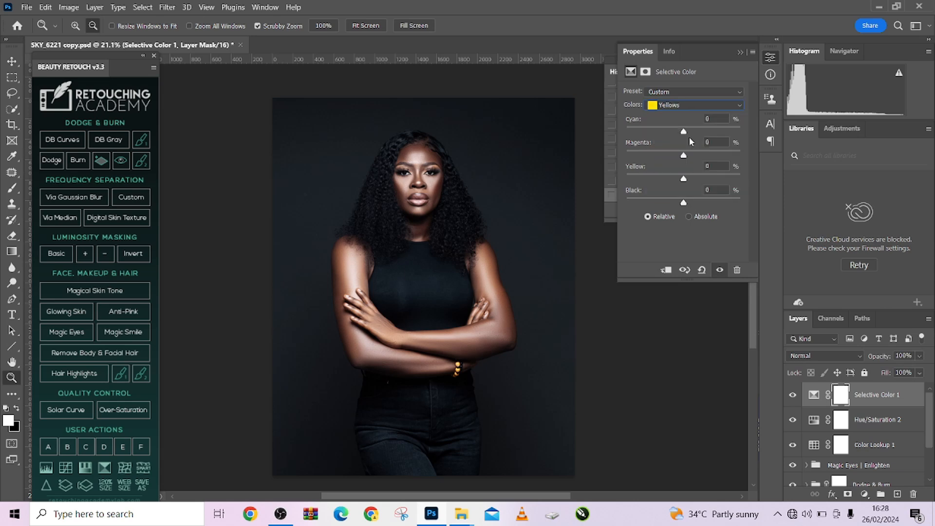
pyautogui.moveTo(684, 131); pyautogui.dragTo(689, 187)
# - Add a Curves adjustment layer and raise the Blue channel's black point to an output of 7
pyautogui.click(865, 494)
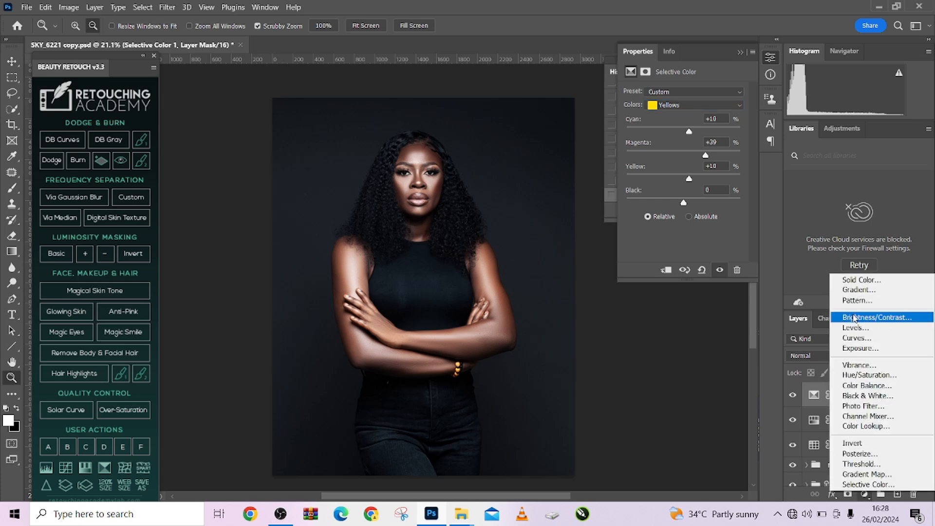
pyautogui.click(860, 341)
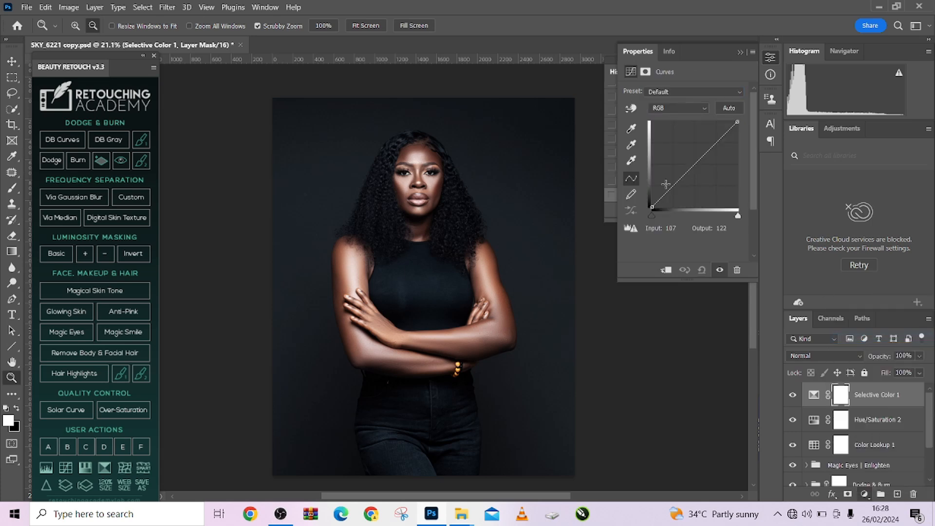
pyautogui.click(678, 108)
pyautogui.click(672, 147)
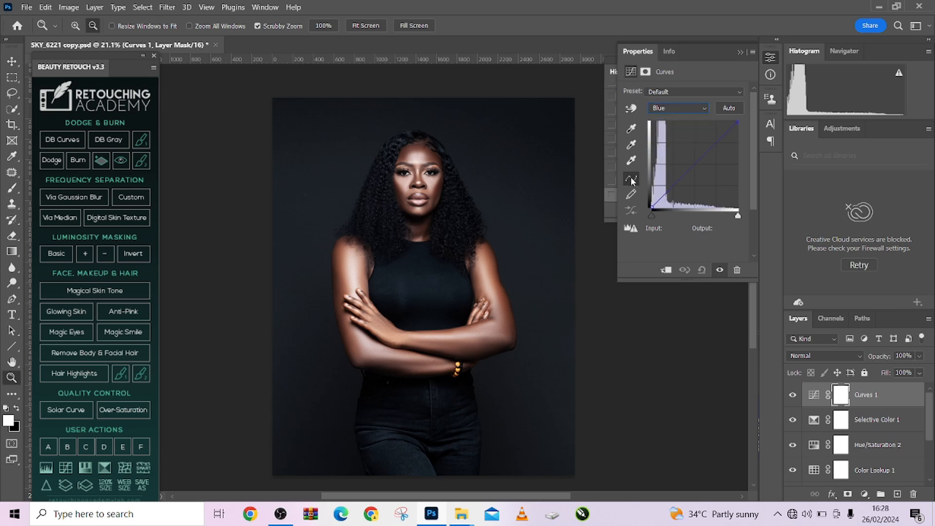
pyautogui.moveTo(651, 206)
pyautogui.mouseDown()
pyautogui.moveTo(652, 195)
pyautogui.moveTo(648, 204)
pyautogui.mouseUp()
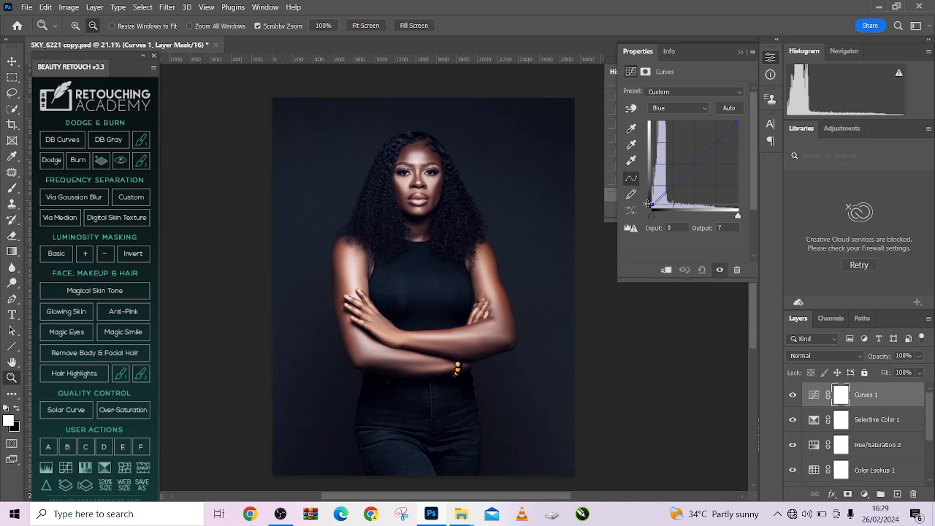
# - Compare the Curves layer on and off, and reduce its opacity to 29%
pyautogui.click(792, 395)
pyautogui.click(792, 396)
pyautogui.click(792, 396)
pyautogui.click(792, 396)
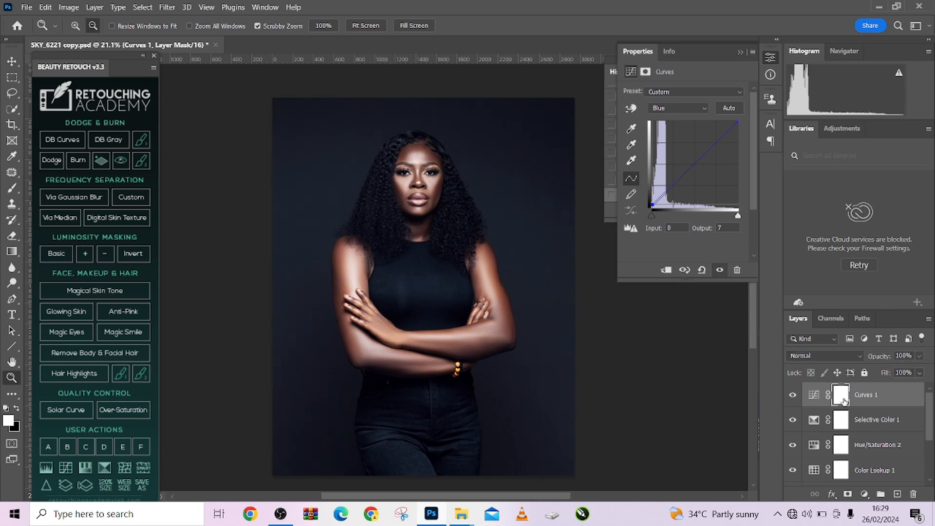
pyautogui.click(920, 356)
pyautogui.moveTo(890, 369); pyautogui.dragTo(886, 370)
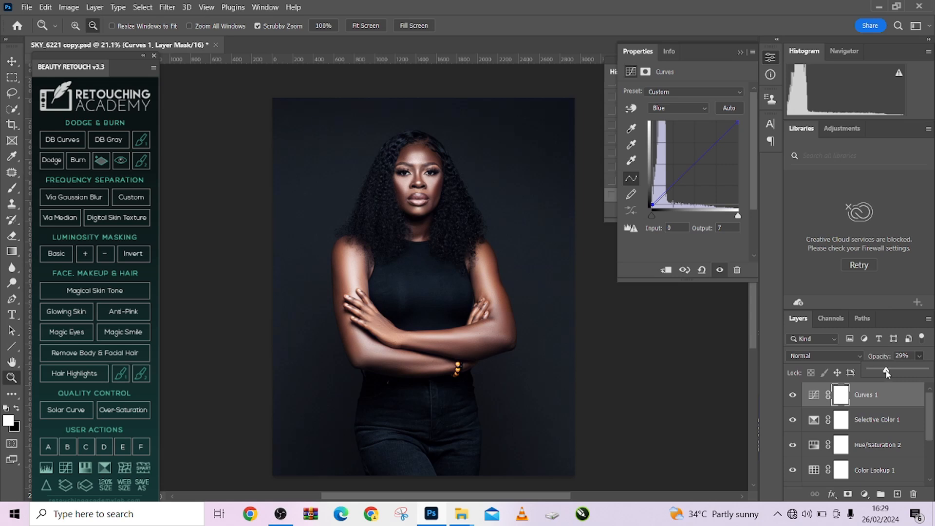
# - Group the Curves, Selective Color, Hue/Saturation and Color Lookup layers, and compare the group on and off
pyautogui.scroll(-3, 887, 418)
pyautogui.scroll(2, 879, 436)
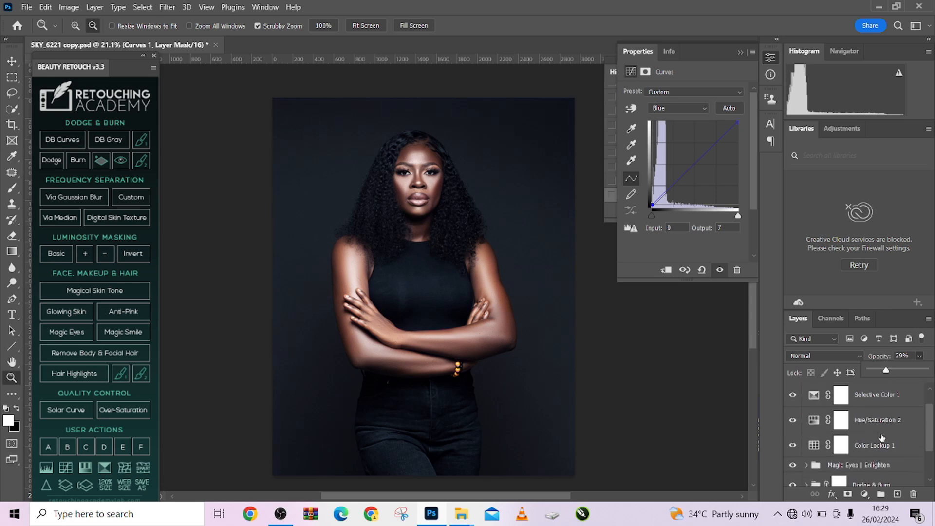
pyautogui.keyDown('shift'); pyautogui.click(905, 451); pyautogui.keyUp('shift')
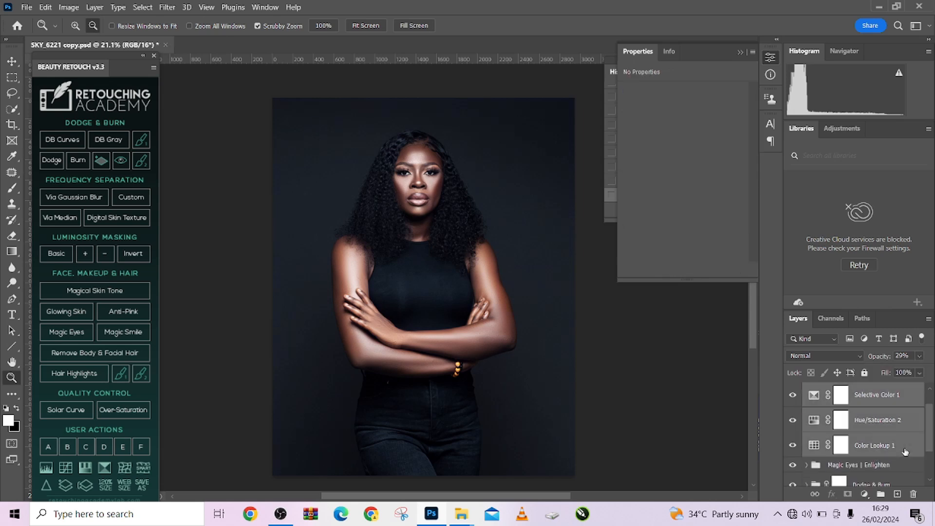
pyautogui.hotkey('ctrl', 'g')
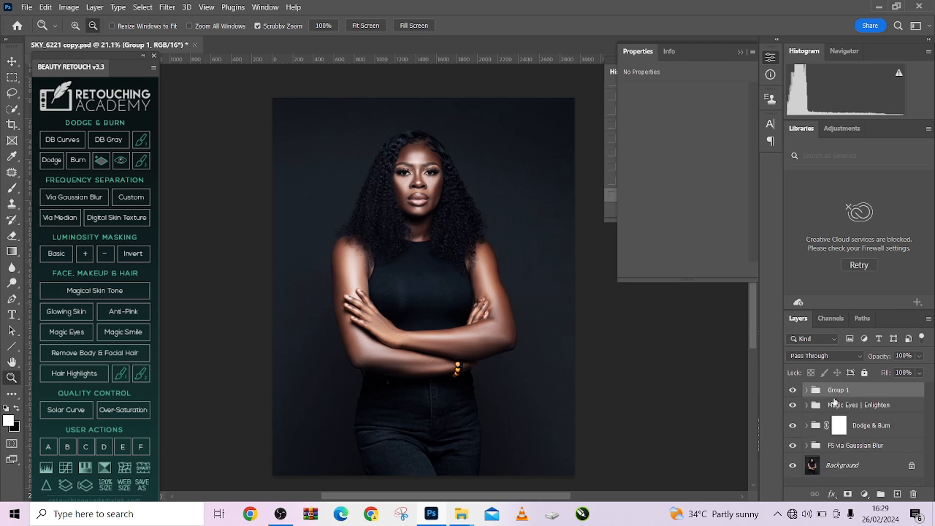
pyautogui.click(792, 390)
pyautogui.click(793, 391)
pyautogui.click(793, 391)
pyautogui.click(792, 391)
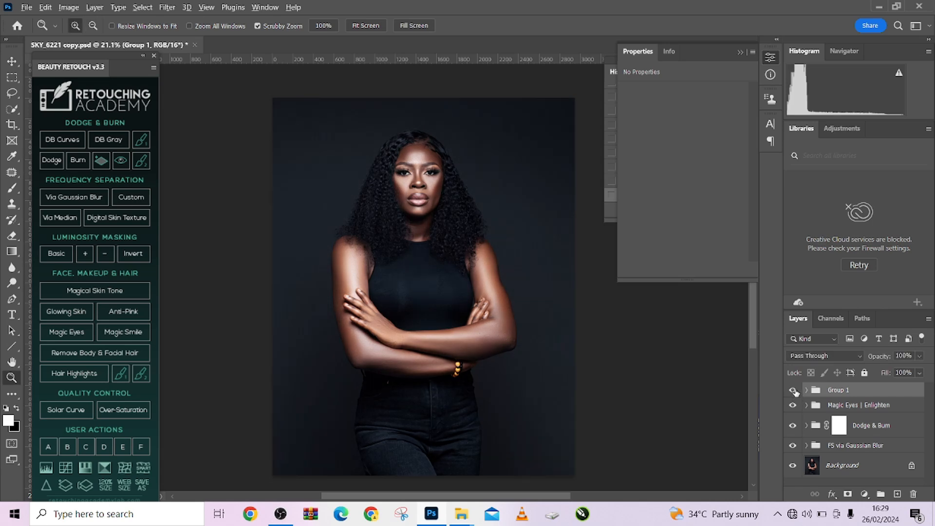
# - Isolate the color-grading group and export it as color lookup tables in 3DL and ICC Profile formats, named chocolate
pyautogui.keyDown('alt'); pyautogui.click(793, 391); pyautogui.keyUp('alt')
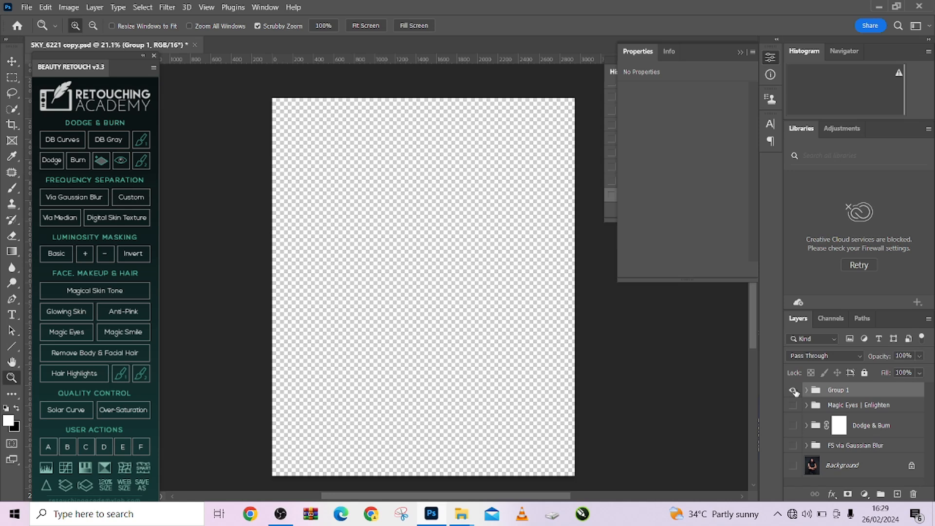
pyautogui.click(35, 9)
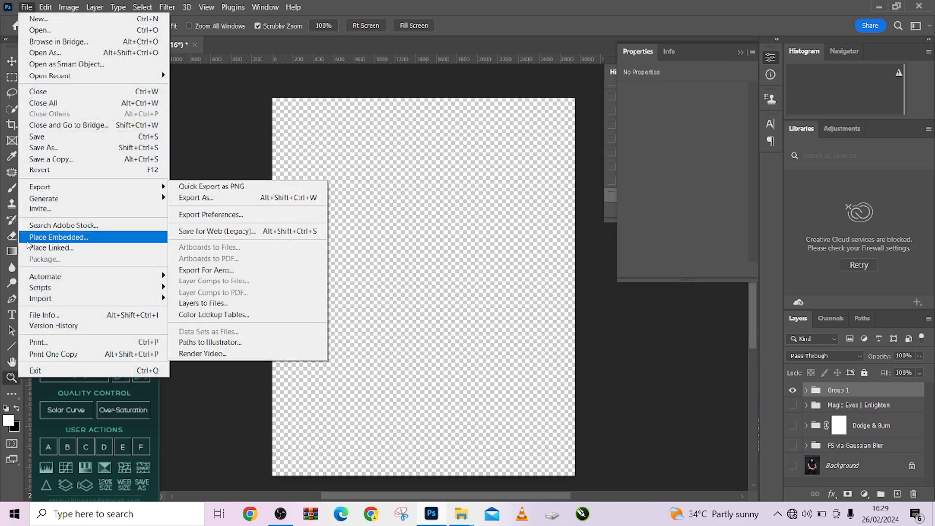
pyautogui.moveTo(74, 189)
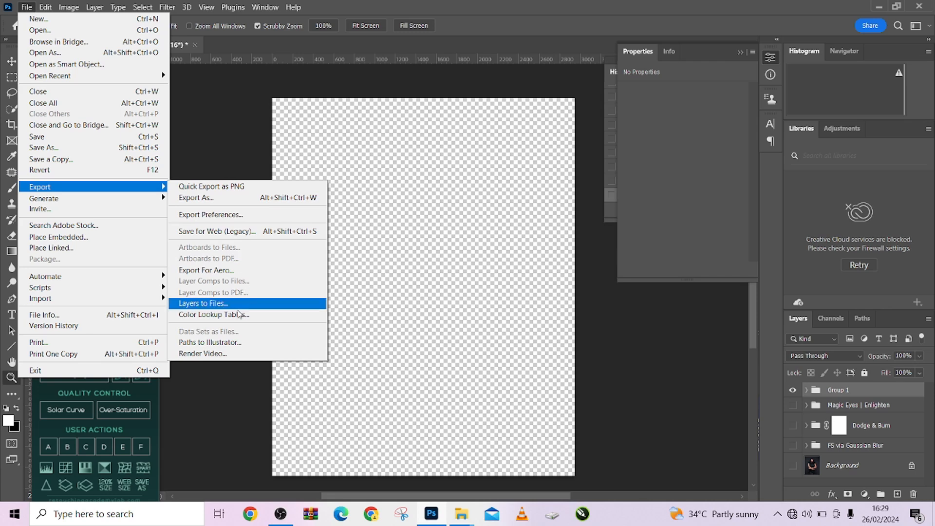
pyautogui.click(214, 315)
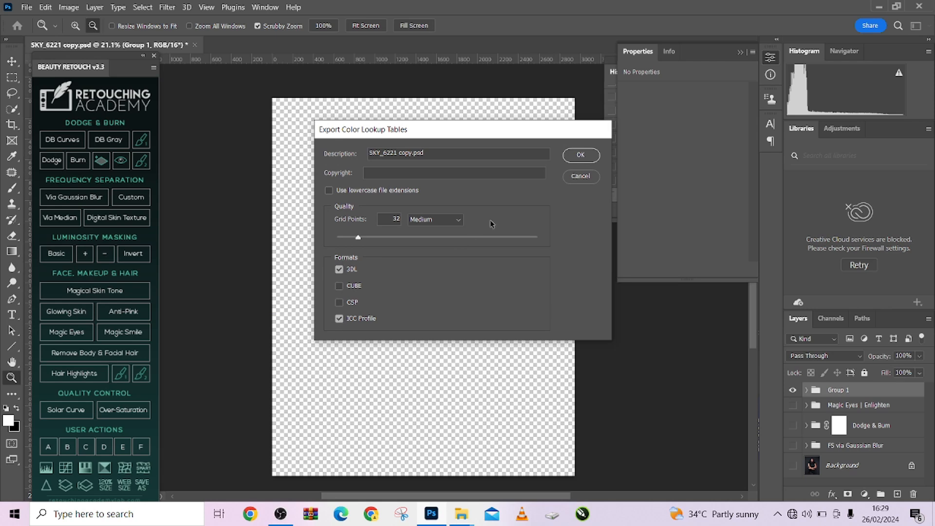
pyautogui.click(583, 158)
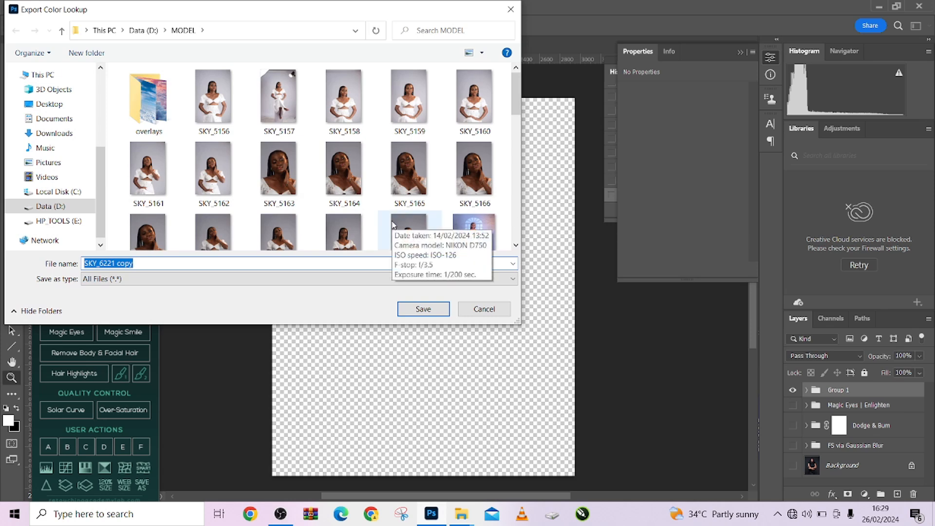
pyautogui.write('chocolate')
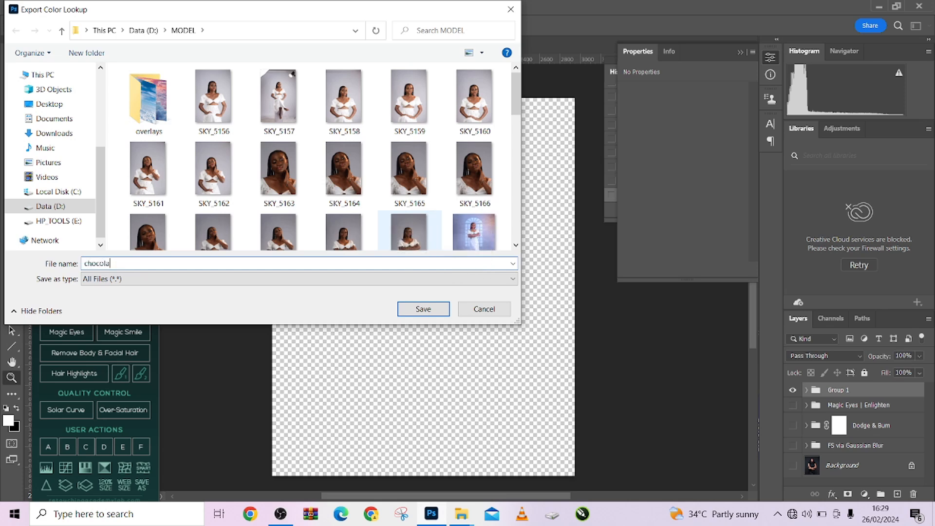
pyautogui.click(423, 310)
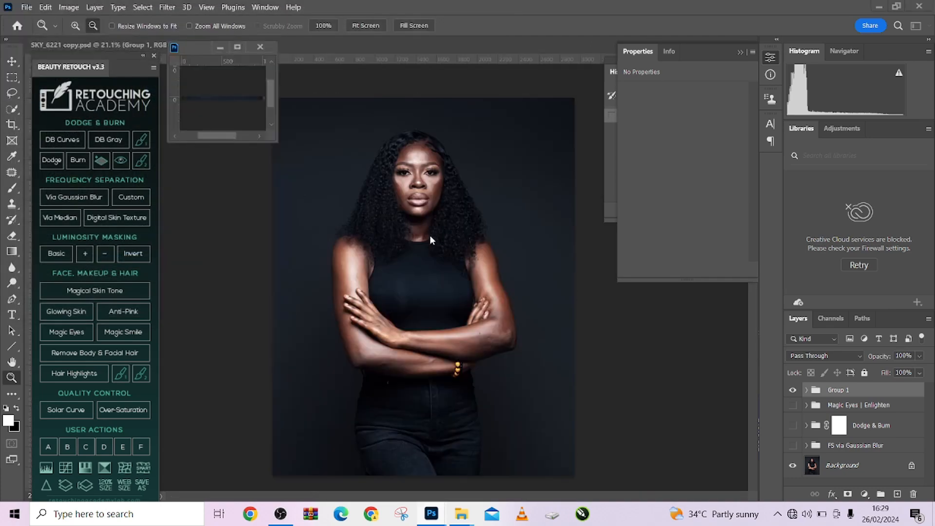
# - Show the Magic Eyes, Dodge & Burn and FS via Gaussian Blur groups again, and compare the color-grading group on and off
pyautogui.click(792, 404)
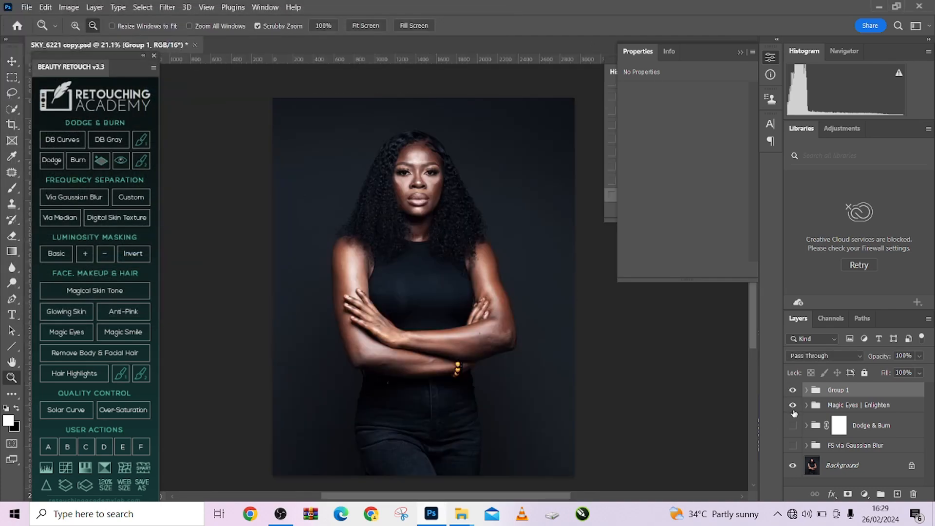
pyautogui.click(793, 426)
pyautogui.click(792, 446)
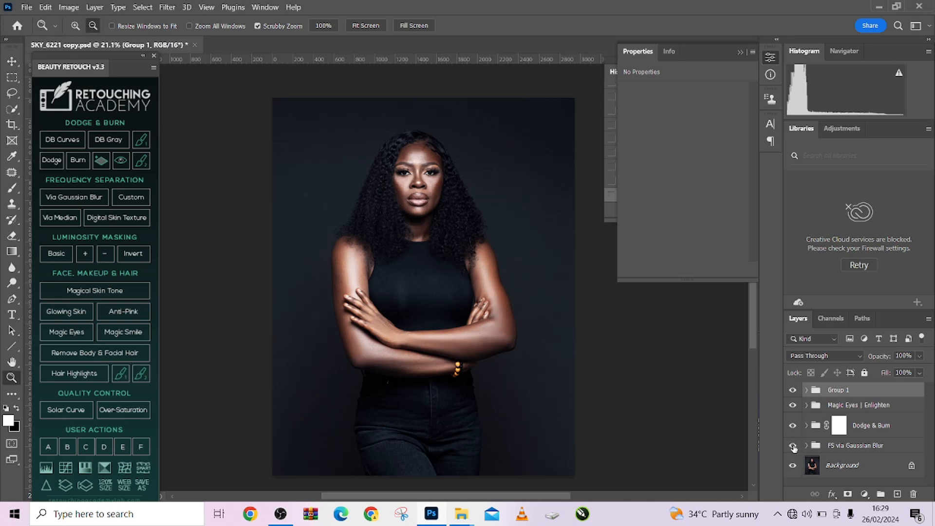
pyautogui.click(792, 390)
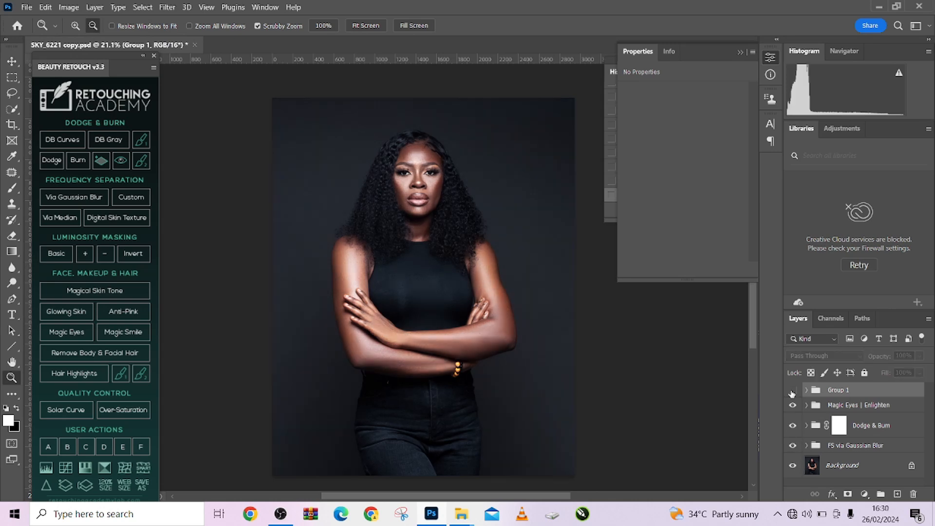
pyautogui.click(792, 390)
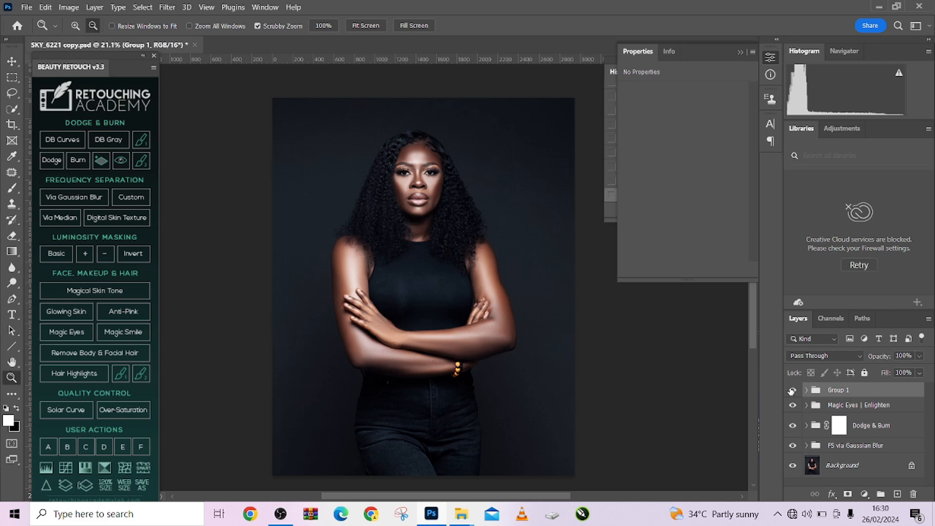
# - Compare the finished portrait with the original Background photo, and examine the retouched face up close
pyautogui.moveTo(414, 203); pyautogui.dragTo(430, 201)
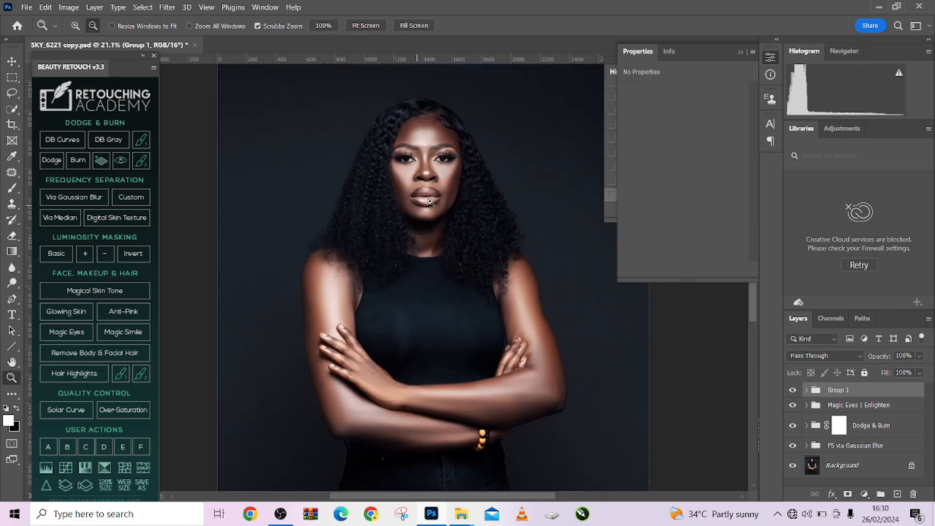
pyautogui.scroll(1, 430, 201)
pyautogui.scroll(-5, 430, 201)
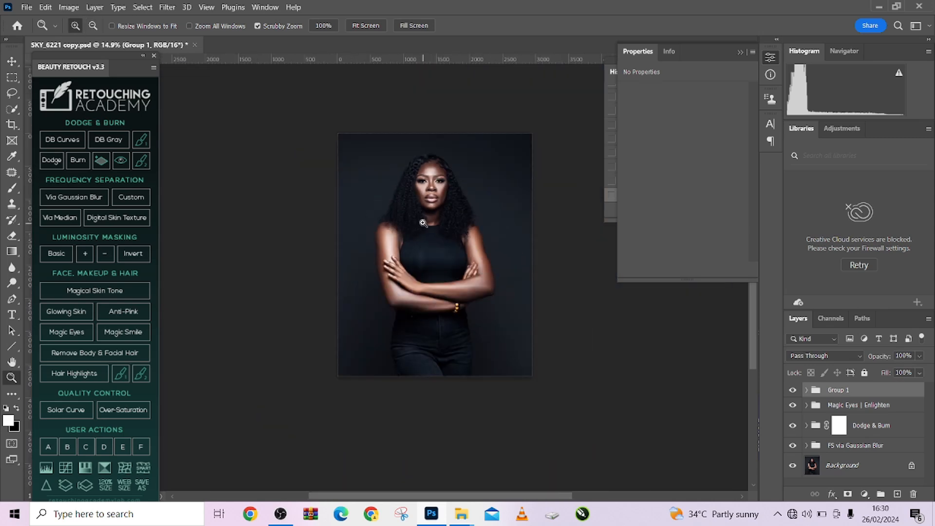
pyautogui.scroll(3, 423, 222)
pyautogui.moveTo(426, 236)
pyautogui.mouseDown()
pyautogui.moveTo(447, 236)
pyautogui.moveTo(429, 237)
pyautogui.mouseUp()
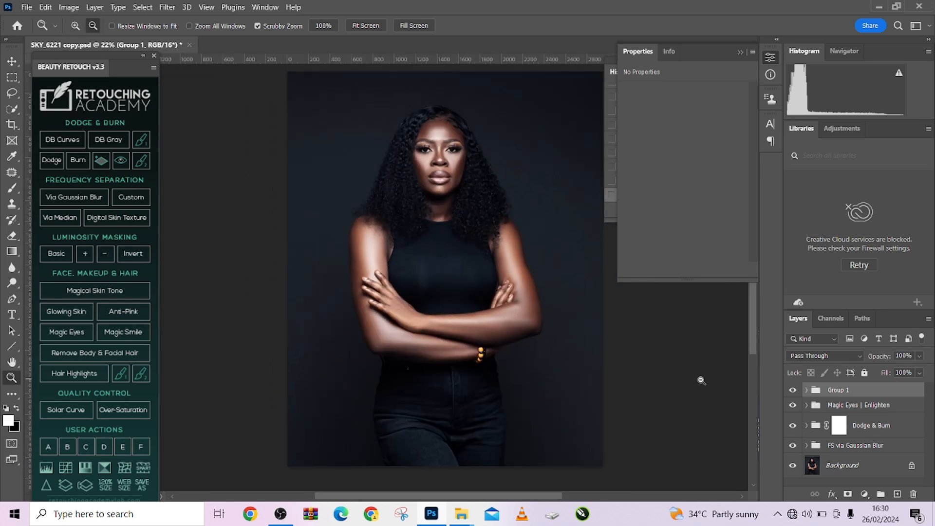
pyautogui.keyDown('alt'); pyautogui.click(793, 466); pyautogui.keyUp('alt')
pyautogui.scroll(-3, 519, 304)
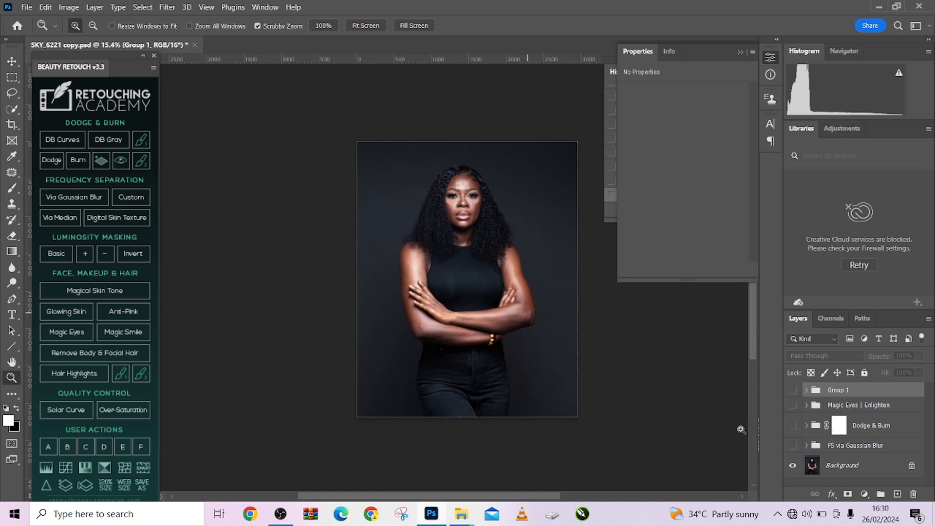
pyautogui.keyDown('alt'); pyautogui.click(792, 466); pyautogui.keyUp('alt')
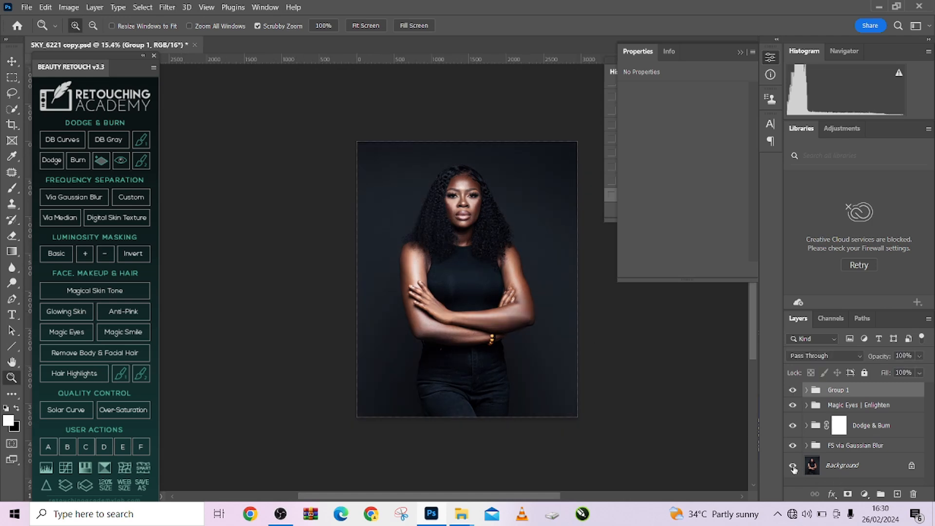
pyautogui.keyDown('alt'); pyautogui.click(792, 466); pyautogui.keyUp('alt')
pyautogui.keyDown('alt'); pyautogui.click(792, 466); pyautogui.keyUp('alt')
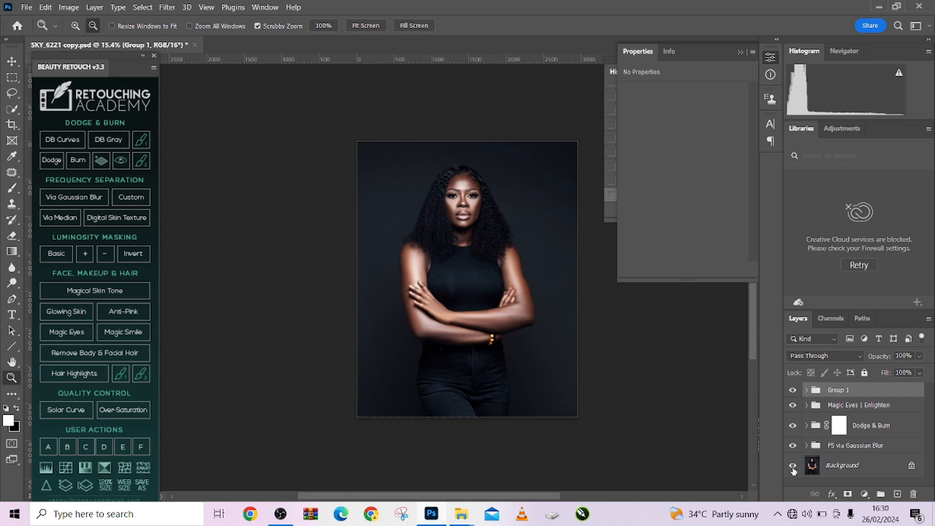
pyautogui.scroll(2, 453, 244)
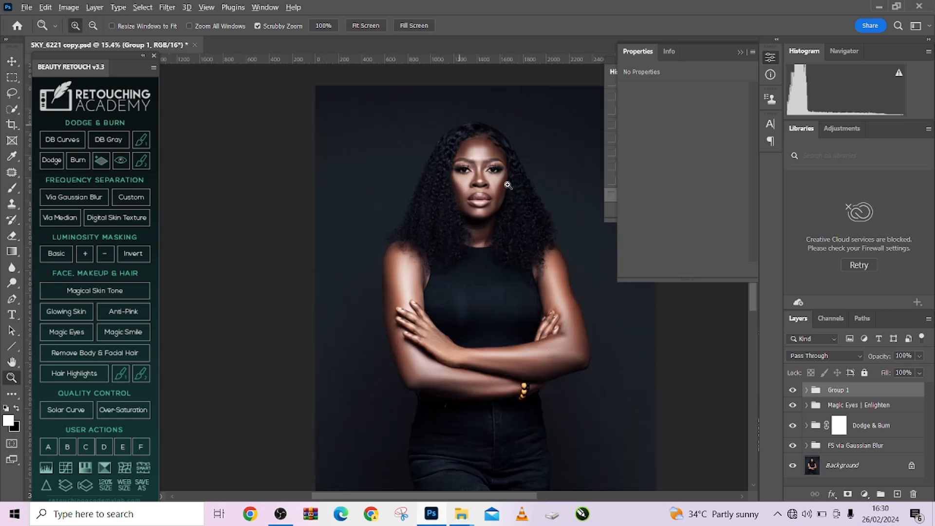
pyautogui.scroll(4, 486, 182)
pyautogui.keyDown('alt'); pyautogui.scroll(-5, 478, 171); pyautogui.keyUp('alt')
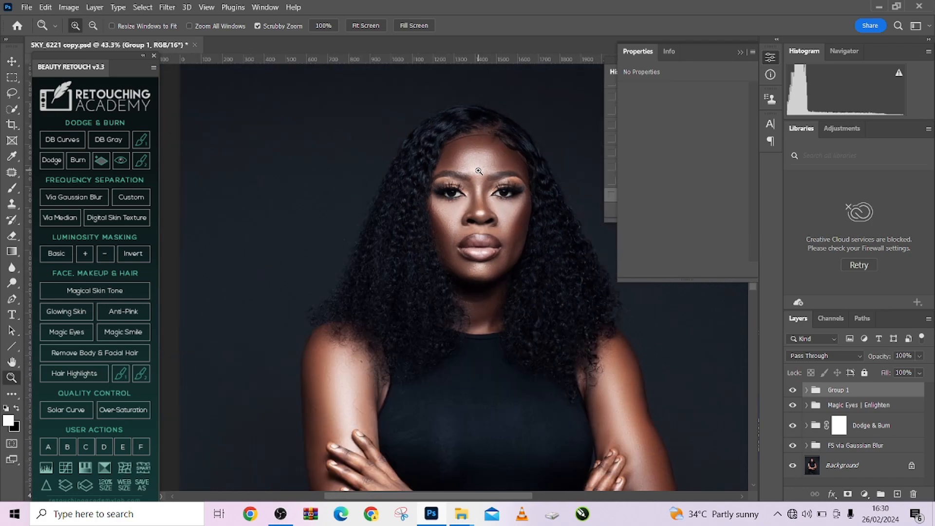
pyautogui.press('alt')
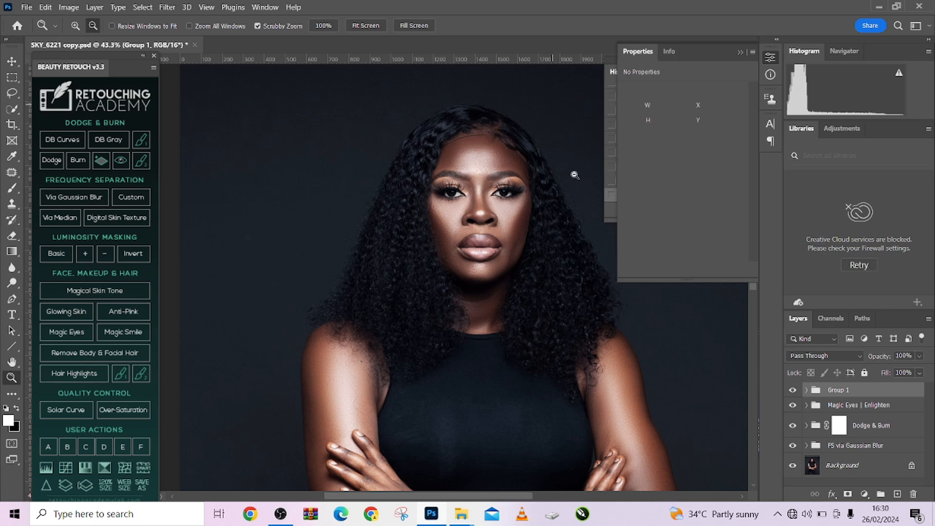
# - Stamp all visible layers into a new layer on top of the stack and open it in the Liquify filter
pyautogui.hotkey('ctrl', 'alt', 'shift', 'e')
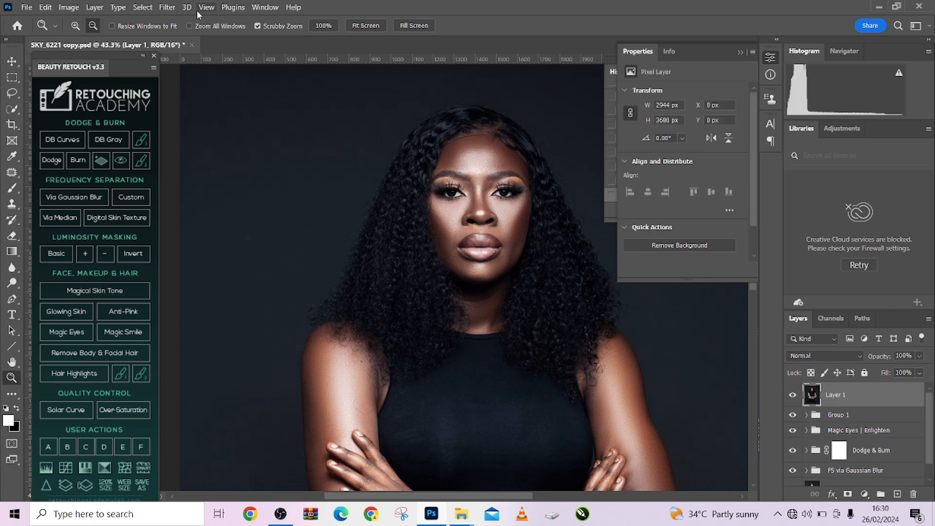
pyautogui.click(167, 7)
pyautogui.click(181, 111)
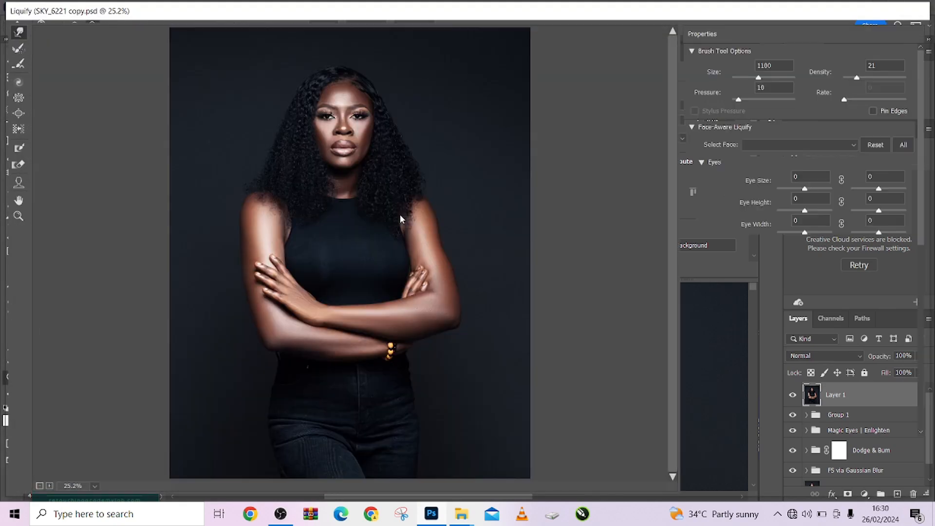
# - Reduce the Push Left brush size to 30 and subtly reshape the corner of the lips
pyautogui.scroll(4, 335, 112)
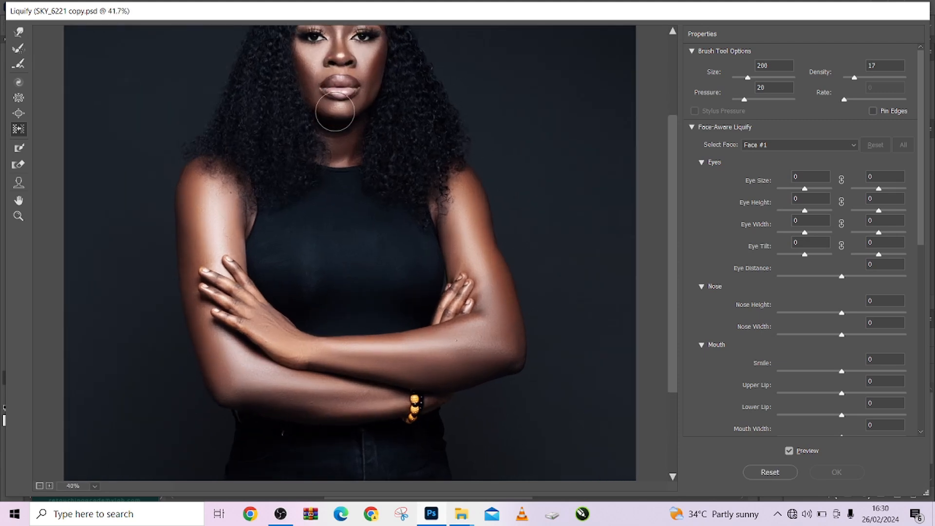
pyautogui.scroll(1, 335, 112)
pyautogui.moveTo(366, 125)
pyautogui.mouseDown()
pyautogui.moveTo(349, 167)
pyautogui.moveTo(359, 259)
pyautogui.mouseUp()
pyautogui.scroll(5, 359, 259)
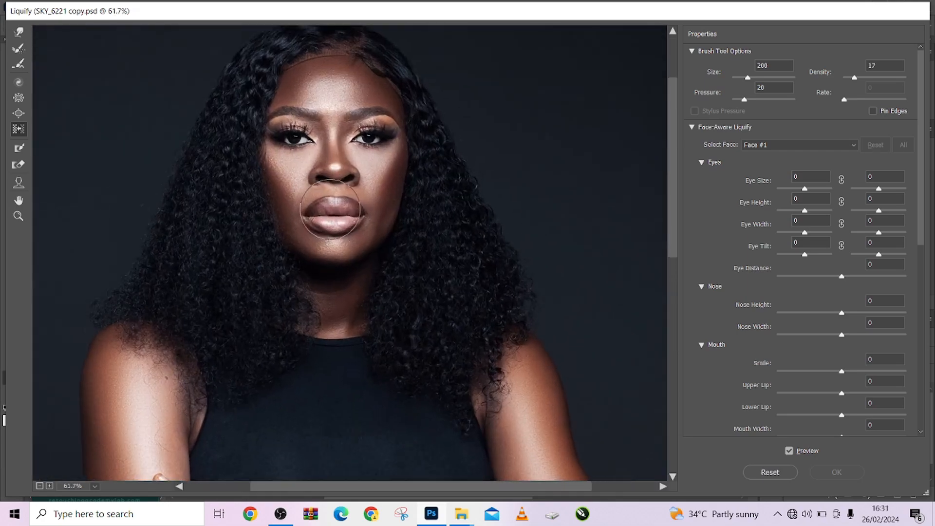
pyautogui.scroll(5, 330, 209)
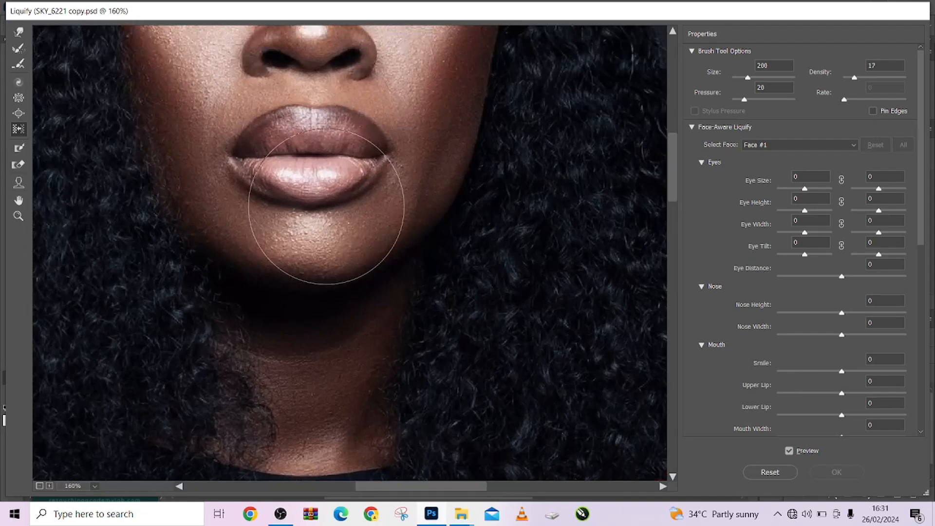
pyautogui.press('[')
pyautogui.press('[')
pyautogui.press('[')
pyautogui.press('[')
pyautogui.press('[')
pyautogui.press('[')
pyautogui.press('[')
pyautogui.press('[')
pyautogui.press('[')
pyautogui.press('[')
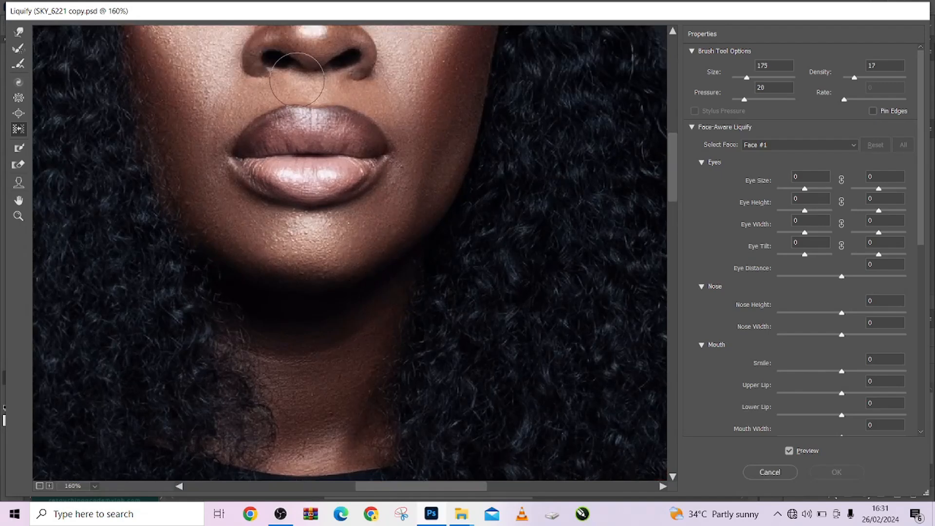
pyautogui.press('[')
pyautogui.press('[')
pyautogui.press('[')
pyautogui.press('[')
pyautogui.press('[')
pyautogui.moveTo(382, 138); pyautogui.dragTo(346, 155)
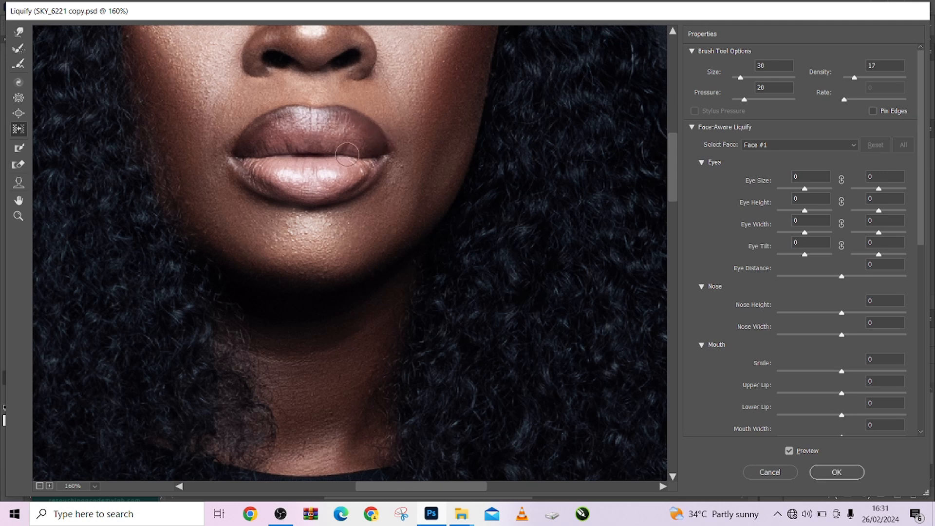
# - Refine the hairline along the top of the forehead with the Push Left brush, enlarging the brush to size 35
pyautogui.scroll(5, 317, 168)
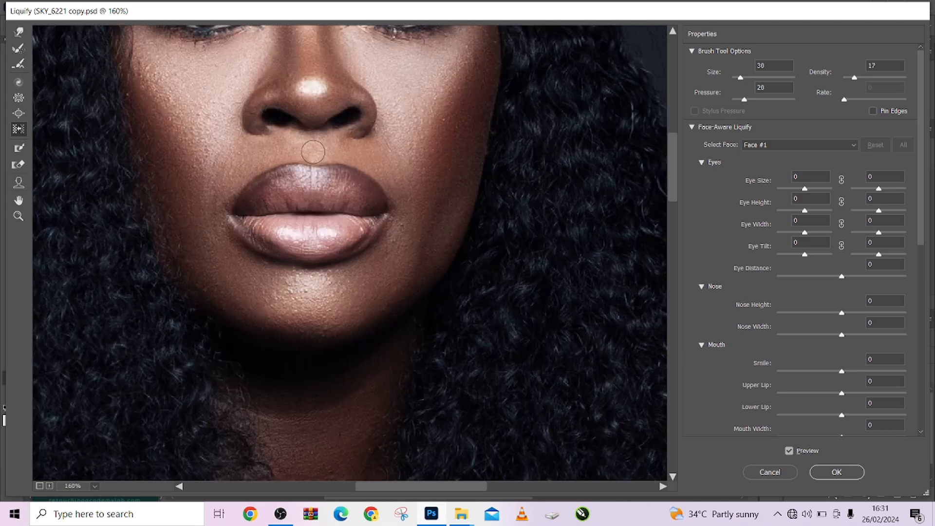
pyautogui.scroll(1, 310, 165)
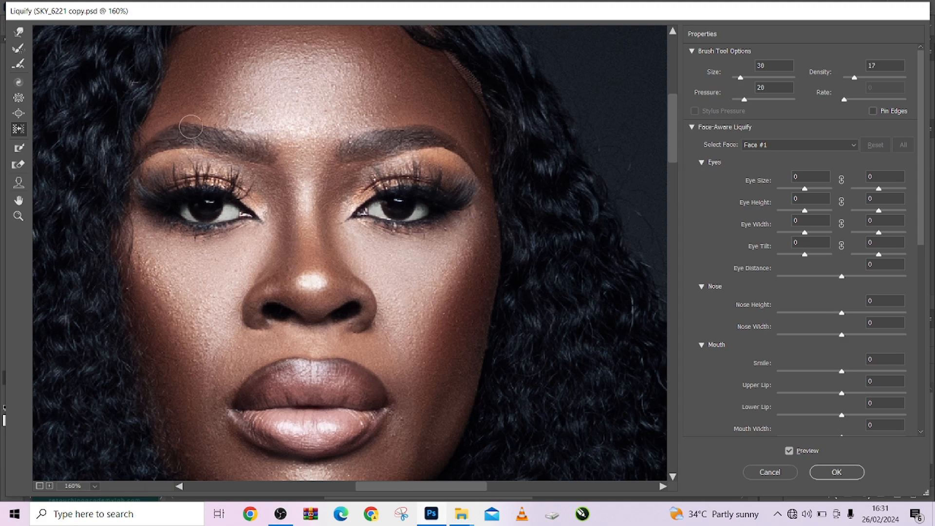
pyautogui.scroll(-3, 283, 162)
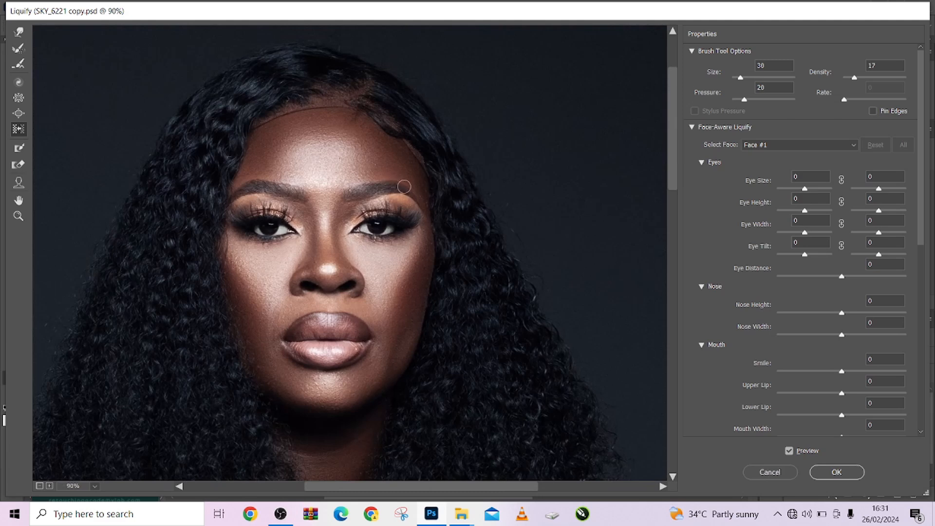
pyautogui.scroll(5, 350, 151)
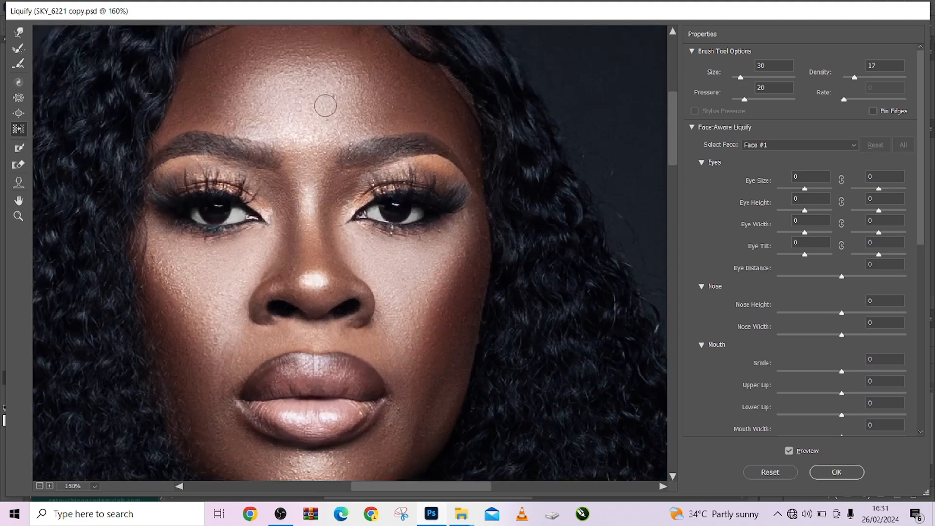
pyautogui.scroll(3, 318, 273)
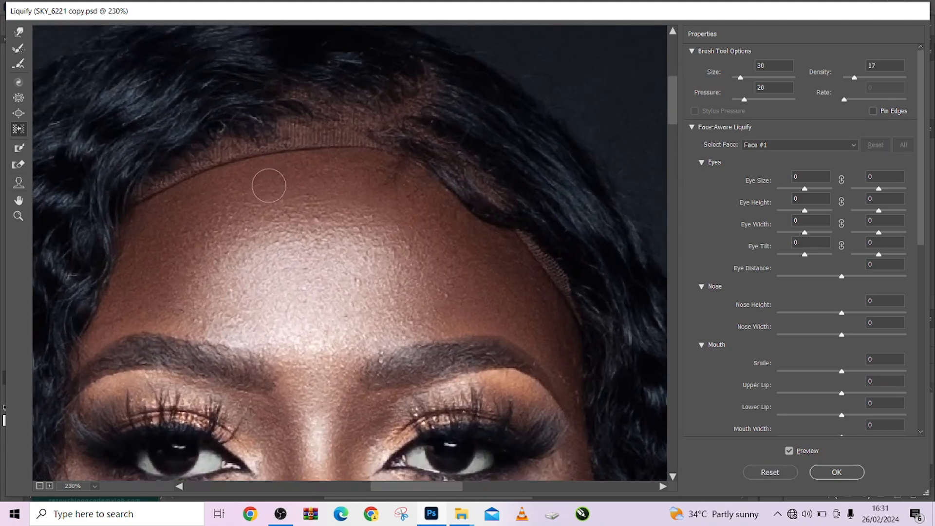
pyautogui.press('[')
pyautogui.press('[')
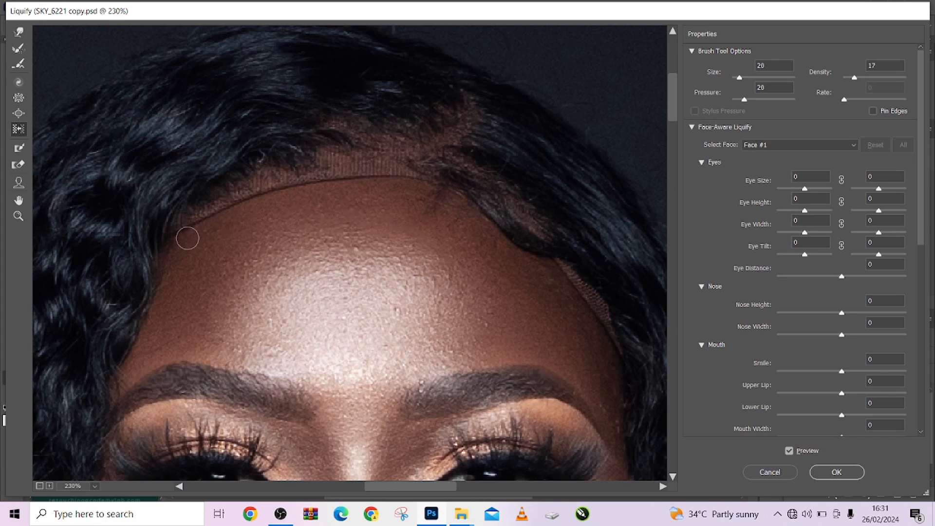
pyautogui.press(']')
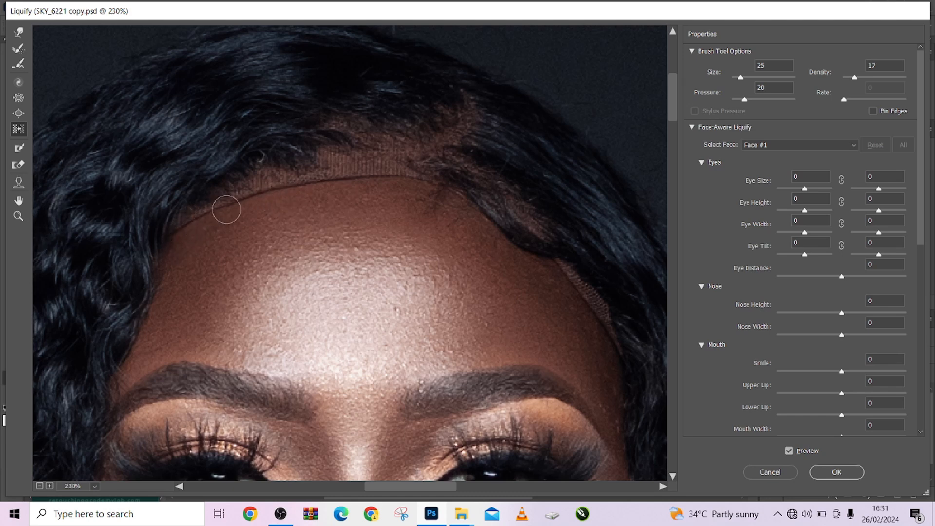
pyautogui.press(']')
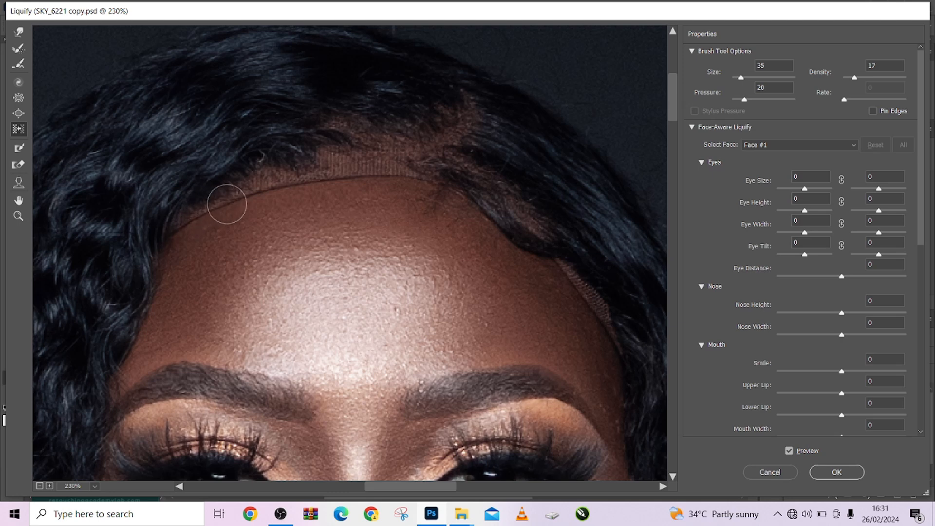
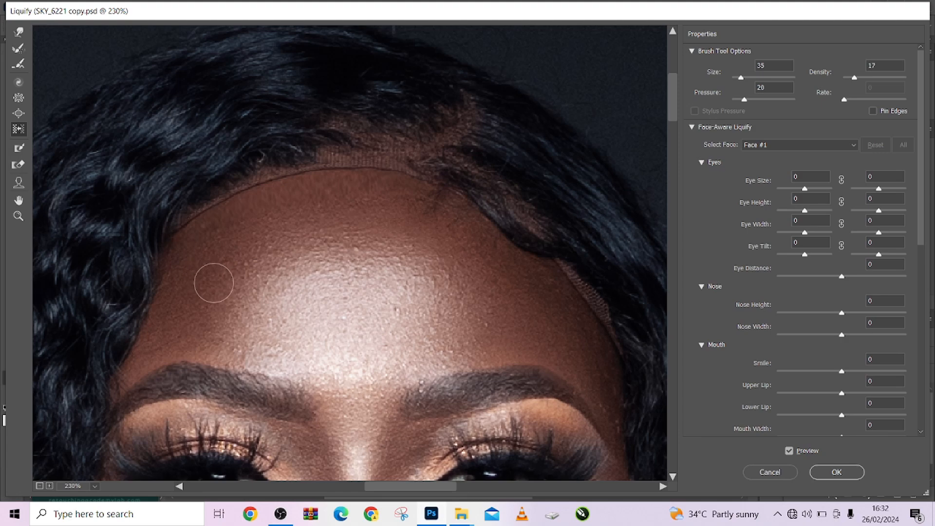
# - Examine the reshaped face, hair and shoulders, from the forehead down to the whole portrait
pyautogui.scroll(-5, 265, 295)
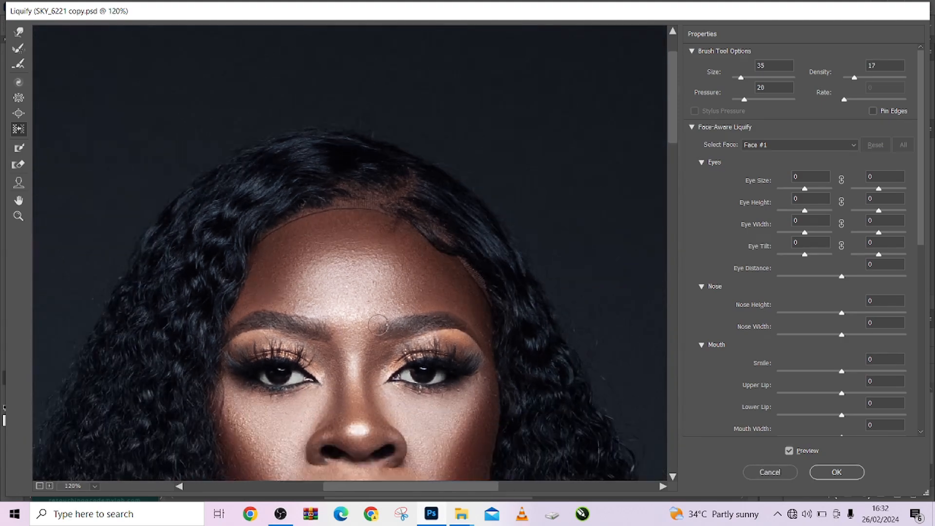
pyautogui.scroll(-2, 373, 297)
pyautogui.moveTo(407, 349); pyautogui.dragTo(384, 261)
pyautogui.moveTo(403, 310); pyautogui.dragTo(401, 303)
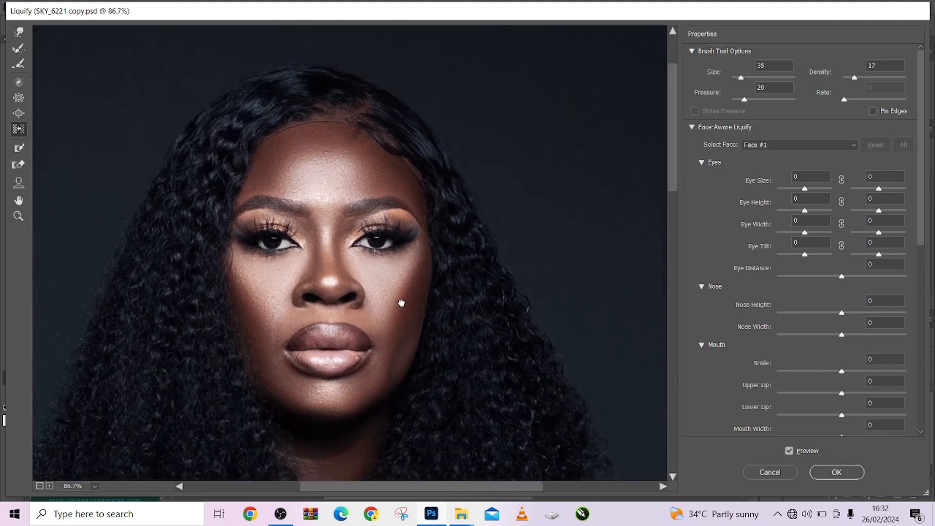
pyautogui.moveTo(401, 348); pyautogui.dragTo(392, 277)
pyautogui.moveTo(396, 334); pyautogui.dragTo(380, 262)
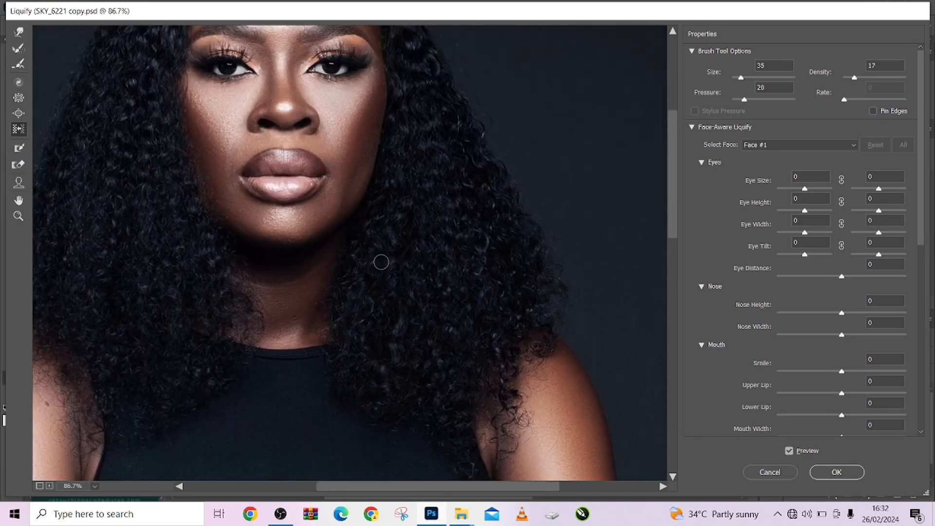
pyautogui.scroll(-3, 381, 262)
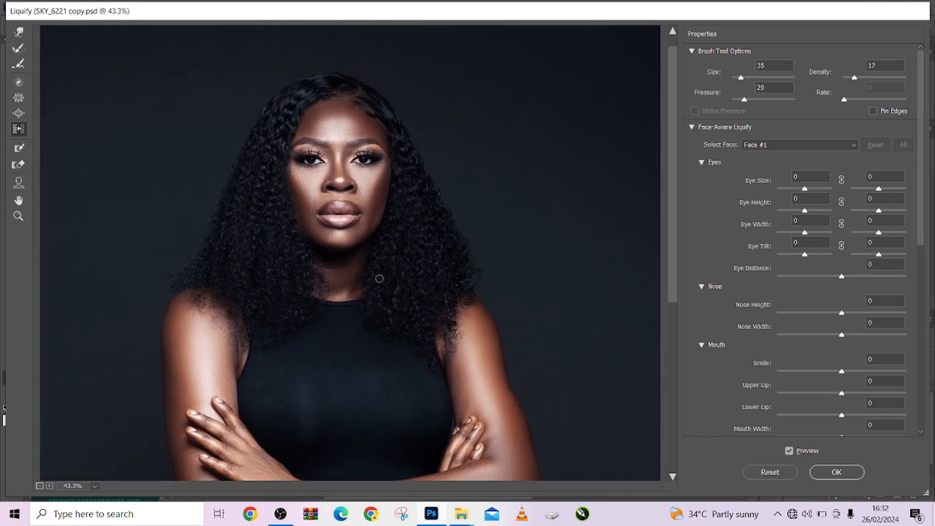
pyautogui.scroll(-3, 380, 279)
pyautogui.scroll(2, 391, 263)
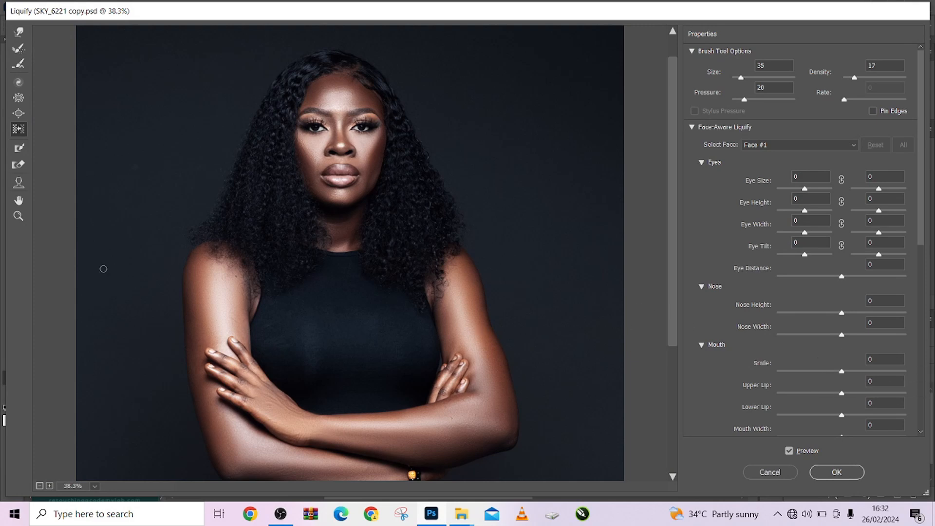
# - Using Face-Aware Liquify on Face #1, set Jawline to -44 and Chin Height to -7
pyautogui.click(20, 183)
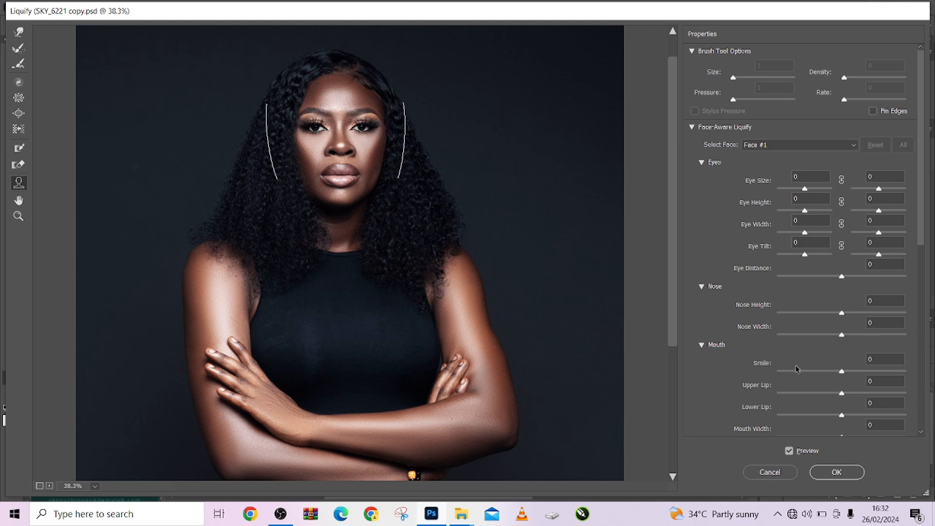
pyautogui.scroll(-2, 796, 368)
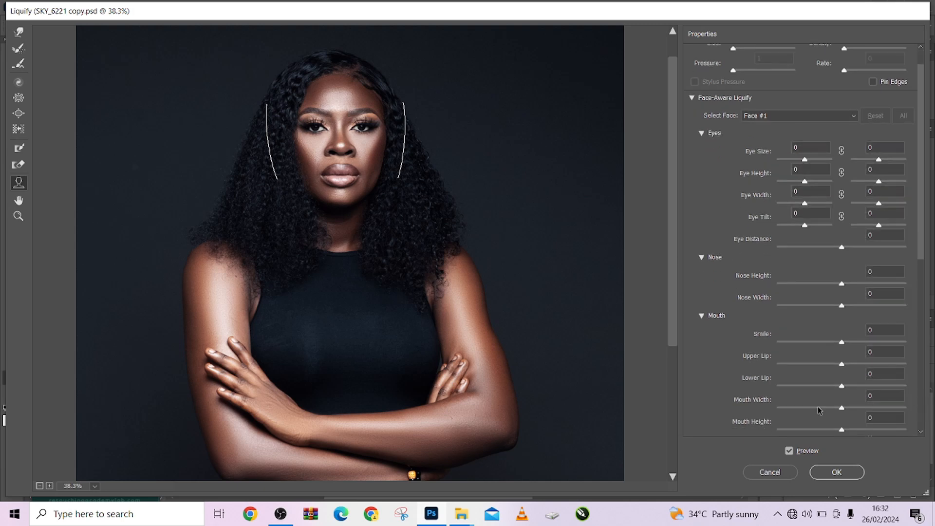
pyautogui.scroll(-3, 814, 397)
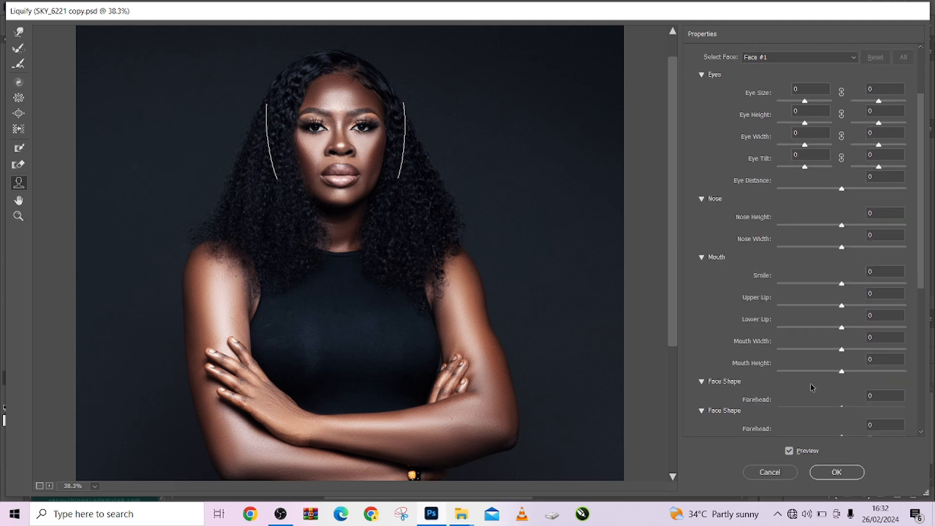
pyautogui.scroll(-2, 813, 390)
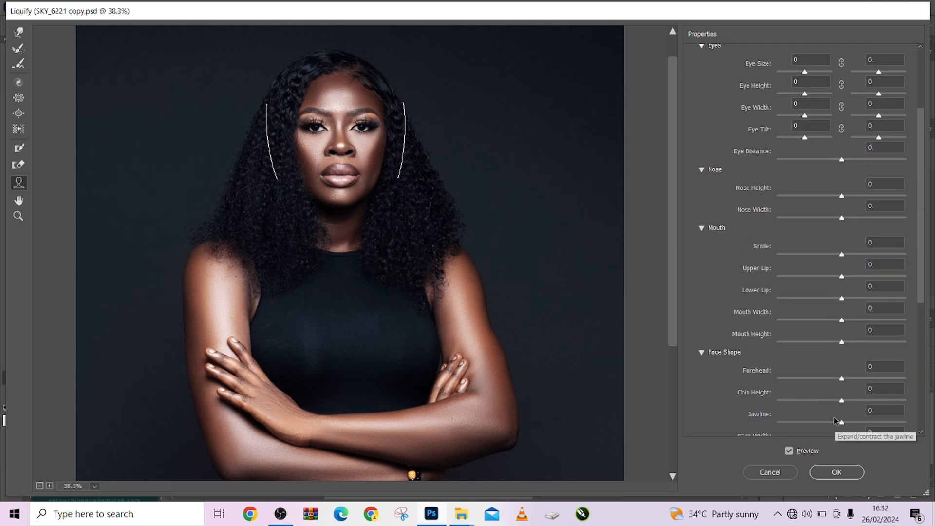
pyautogui.moveTo(826, 423); pyautogui.dragTo(824, 426)
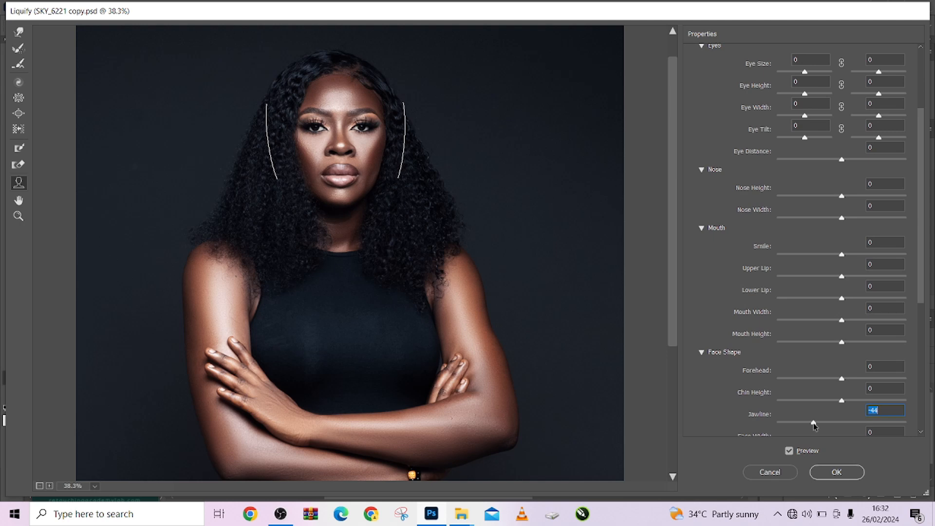
pyautogui.moveTo(841, 401); pyautogui.dragTo(835, 401)
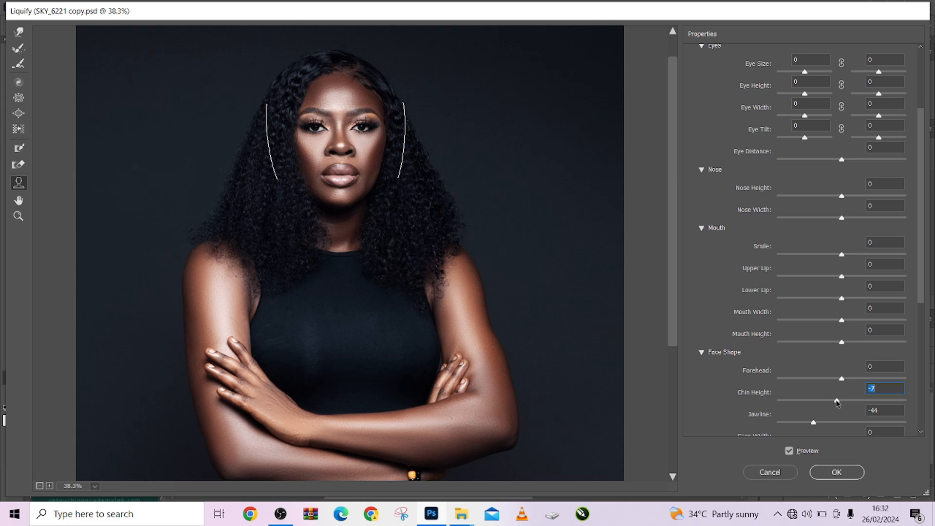
# - Set Forehead to 25, Face Width to -21 and Nose Width to -24, and apply the Liquify changes
pyautogui.moveTo(836, 380); pyautogui.dragTo(862, 382)
pyautogui.scroll(-2, 830, 418)
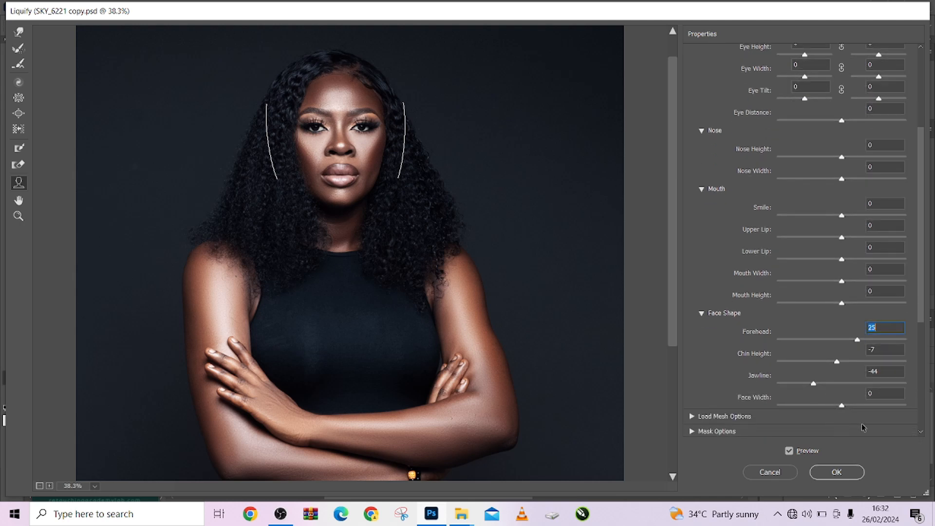
pyautogui.moveTo(836, 406); pyautogui.dragTo(830, 406)
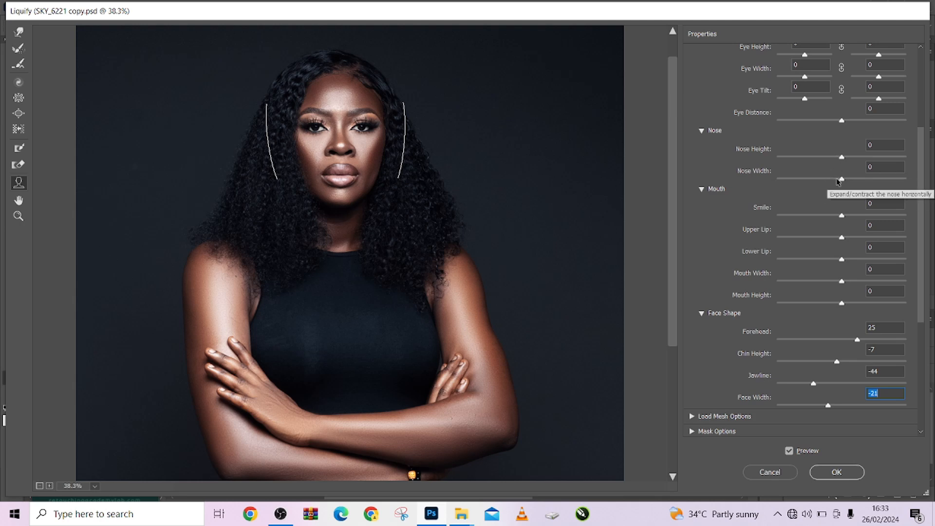
pyautogui.moveTo(838, 182); pyautogui.dragTo(830, 181)
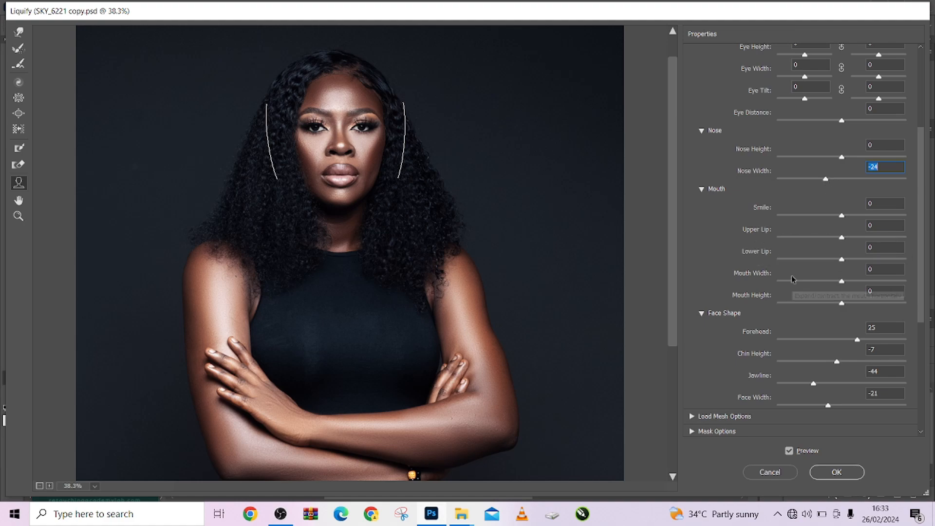
pyautogui.click(828, 473)
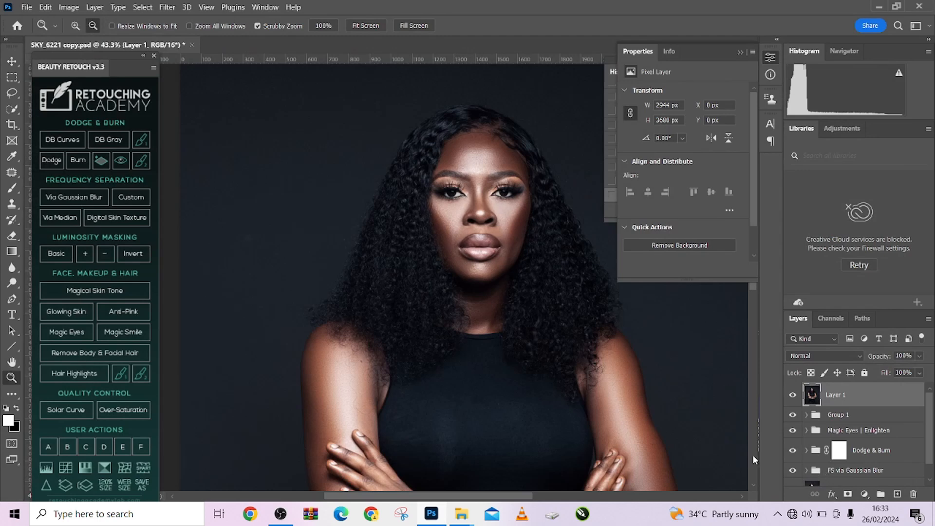
# - Fit the whole portrait in view and compare the liquified Layer 1 on and off
pyautogui.moveTo(575, 370); pyautogui.dragTo(529, 358)
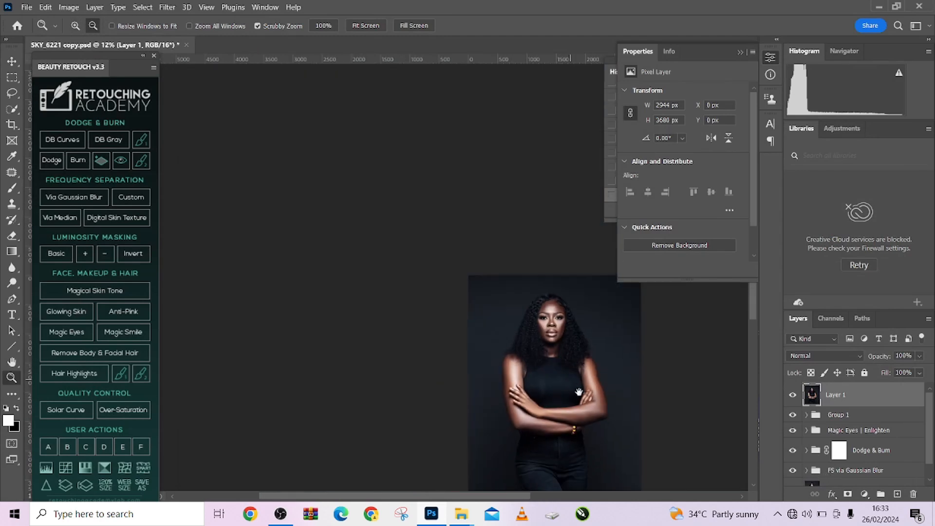
pyautogui.moveTo(572, 388); pyautogui.dragTo(383, 249)
pyautogui.moveTo(383, 176)
pyautogui.mouseDown()
pyautogui.moveTo(399, 175)
pyautogui.moveTo(394, 182)
pyautogui.mouseUp()
pyautogui.moveTo(361, 242); pyautogui.dragTo(419, 237)
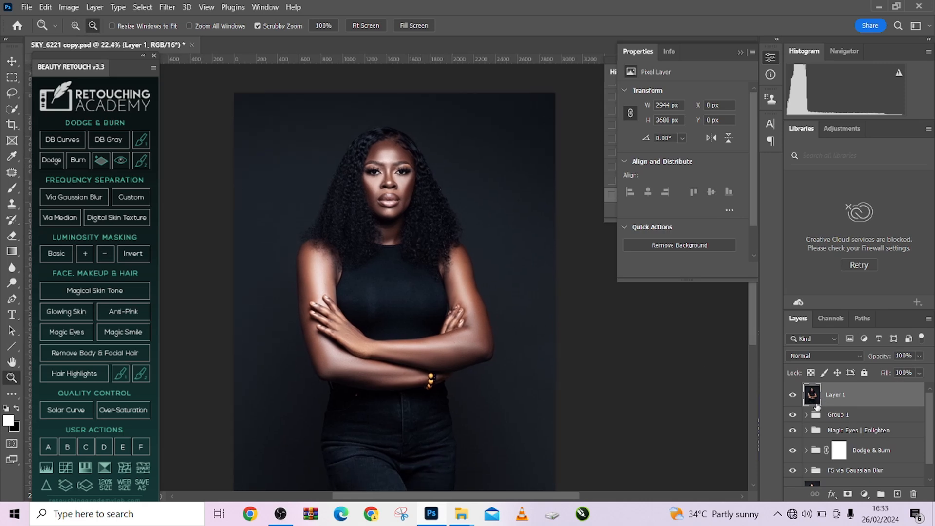
pyautogui.click(792, 396)
pyautogui.click(792, 395)
pyautogui.click(792, 396)
pyautogui.click(793, 395)
pyautogui.scroll(-2, 471, 299)
pyautogui.scroll(1, 471, 301)
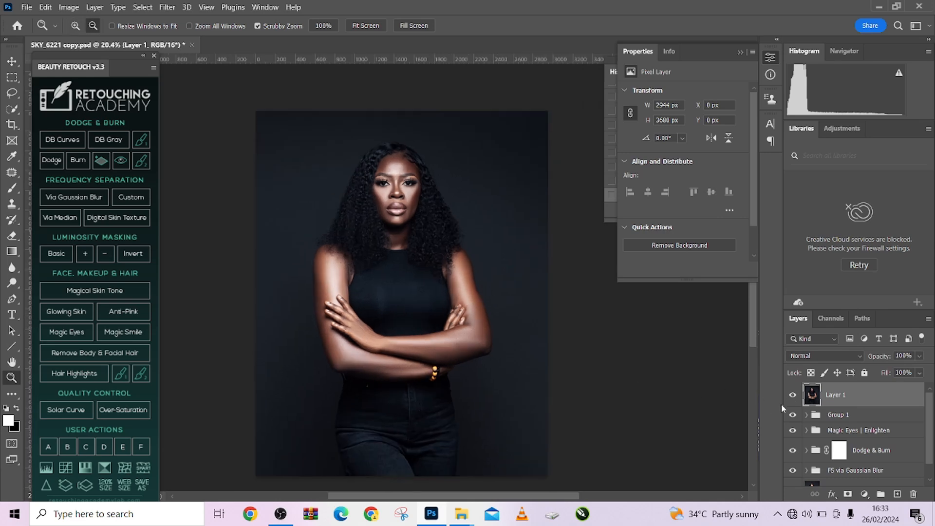
# - Compare the final retouched portrait with the original Background photo by repeatedly isolating the Background layer
pyautogui.scroll(-1, 812, 467)
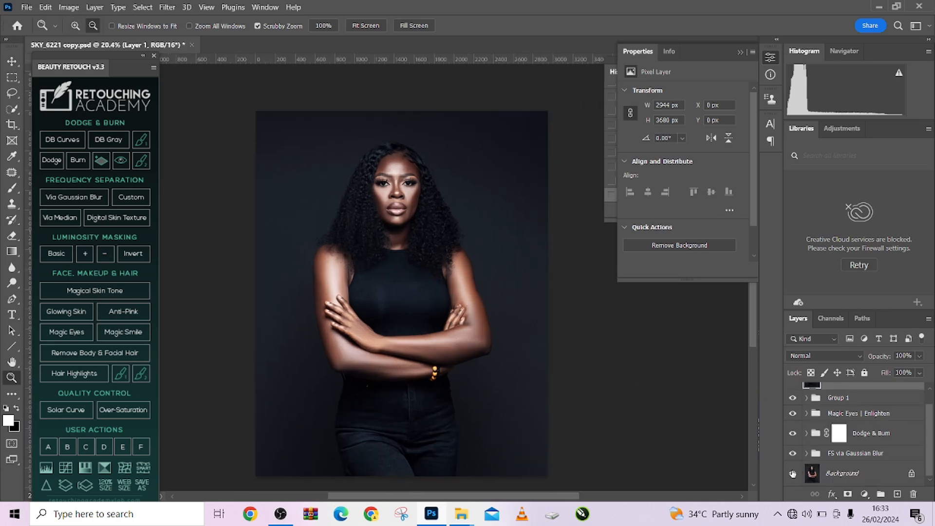
pyautogui.keyDown('alt'); pyautogui.click(792, 474); pyautogui.keyUp('alt')
pyautogui.keyDown('alt'); pyautogui.click(792, 473); pyautogui.keyUp('alt')
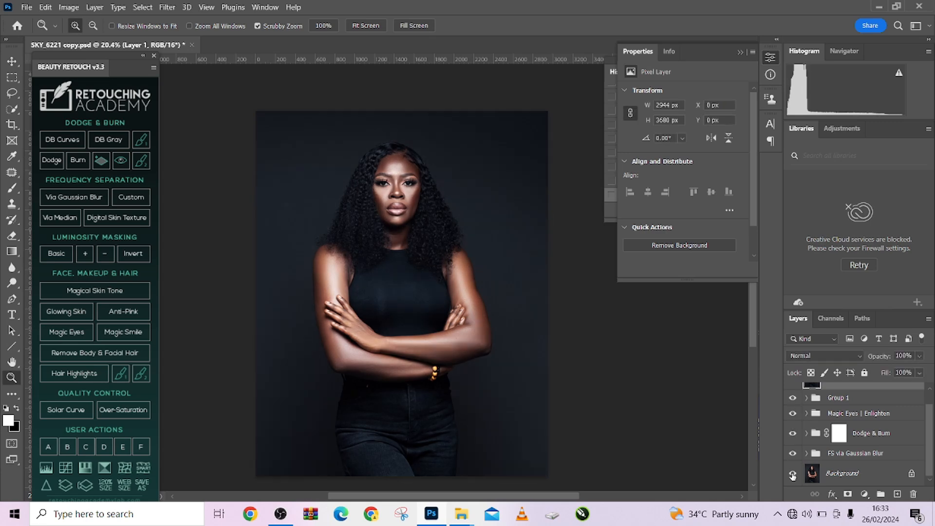
pyautogui.keyDown('alt'); pyautogui.click(792, 473); pyautogui.keyUp('alt')
pyautogui.keyDown('alt'); pyautogui.click(793, 473); pyautogui.keyUp('alt')
pyautogui.keyDown('alt'); pyautogui.click(792, 474); pyautogui.keyUp('alt')
pyautogui.keyDown('alt'); pyautogui.click(792, 473); pyautogui.keyUp('alt')
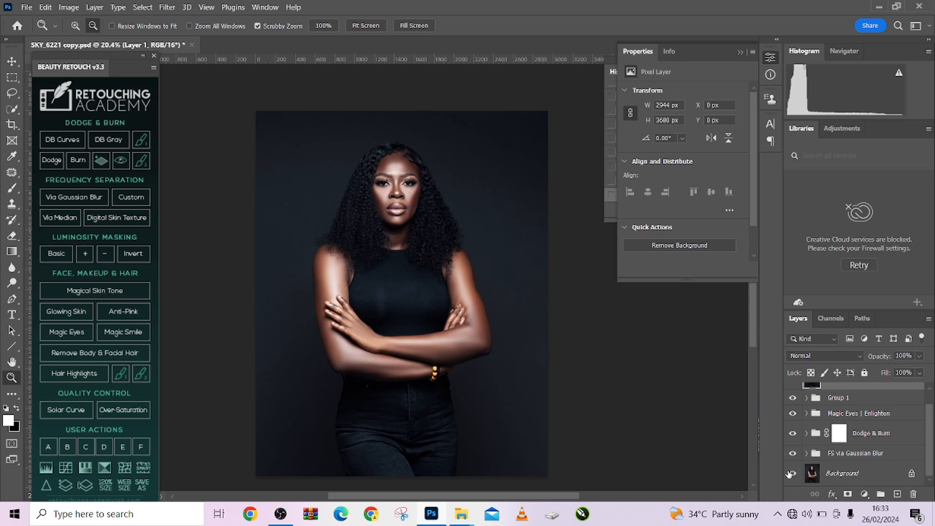